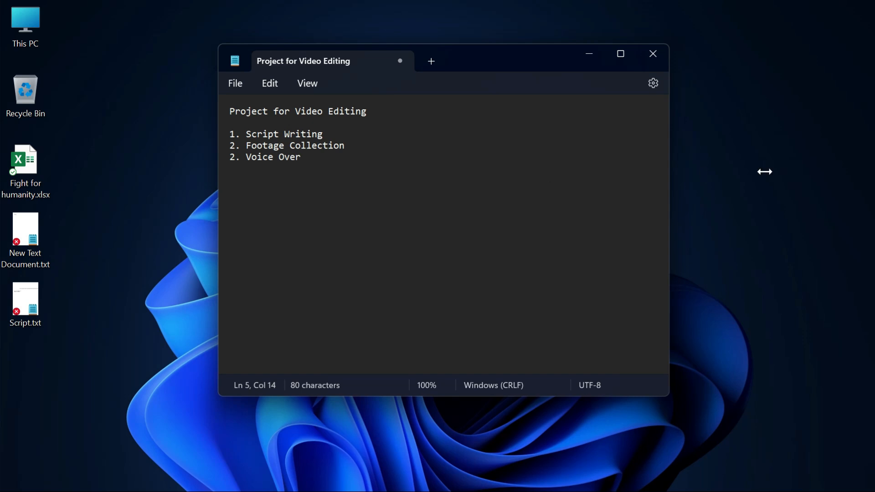
- Go through the project list in the text file, selecting Footage Collection, Script Writing and Voice Over in turn
{"action": "left_click", "coordinate": [121, 215]}
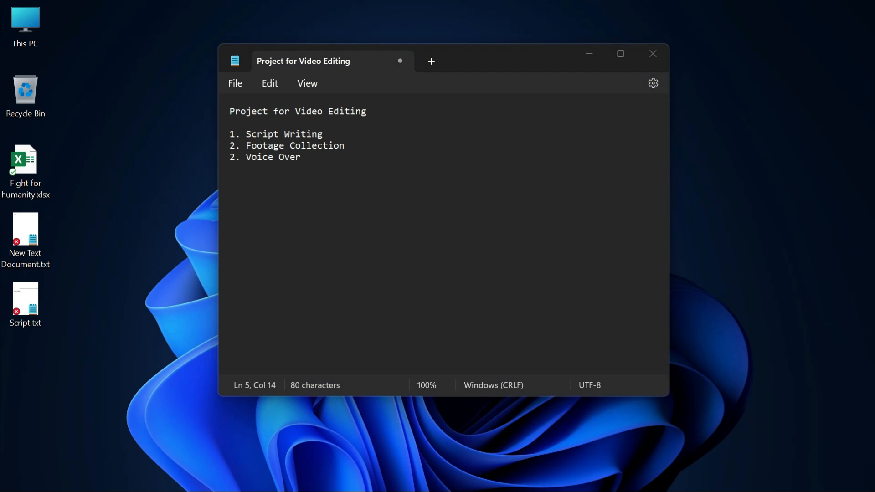
{"action": "left_click", "coordinate": [327, 157]}
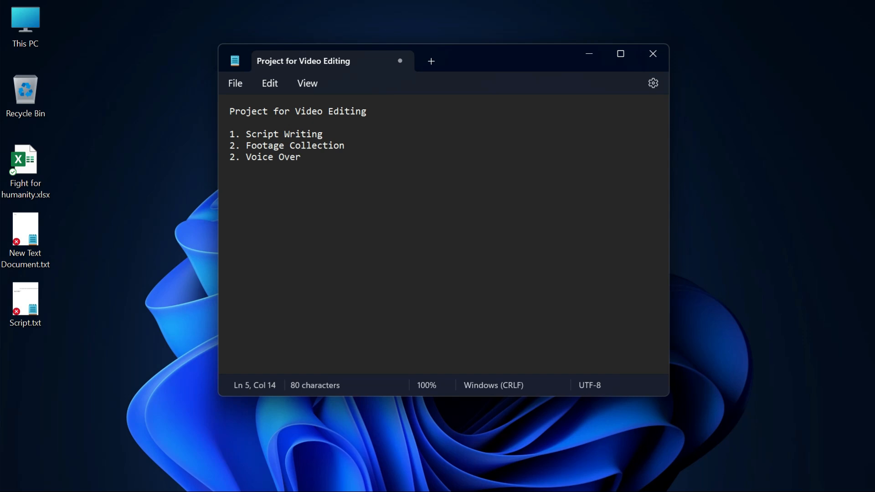
{"action": "left_click_drag", "start_coordinate": [246, 145], "coordinate": [354, 148]}
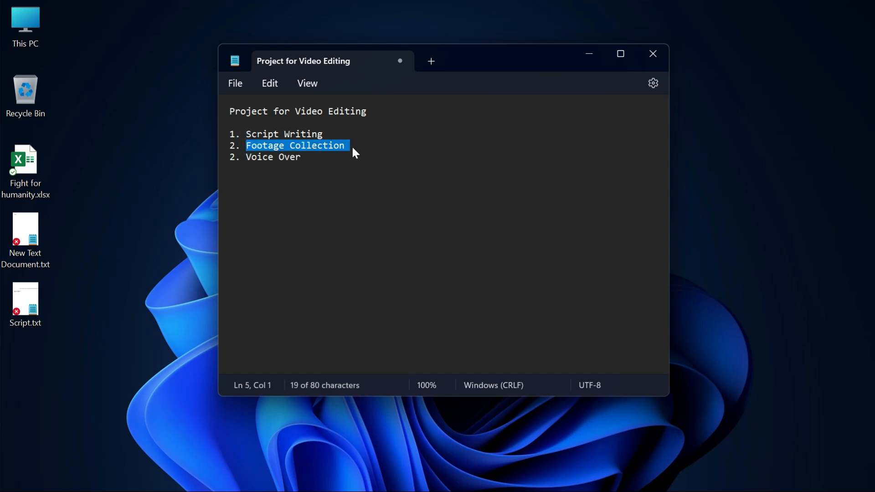
{"action": "left_click", "coordinate": [307, 160]}
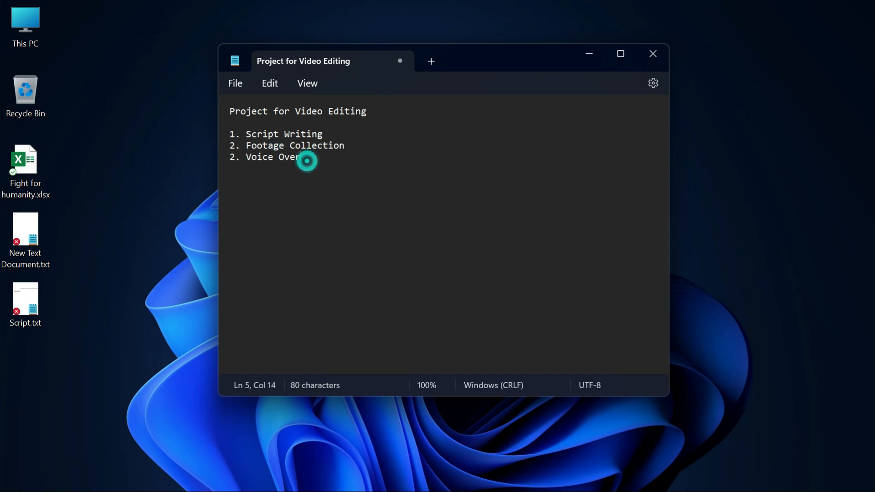
{"action": "left_click_drag", "start_coordinate": [248, 133], "coordinate": [294, 133]}
{"action": "key", "text": "shift+Home"}
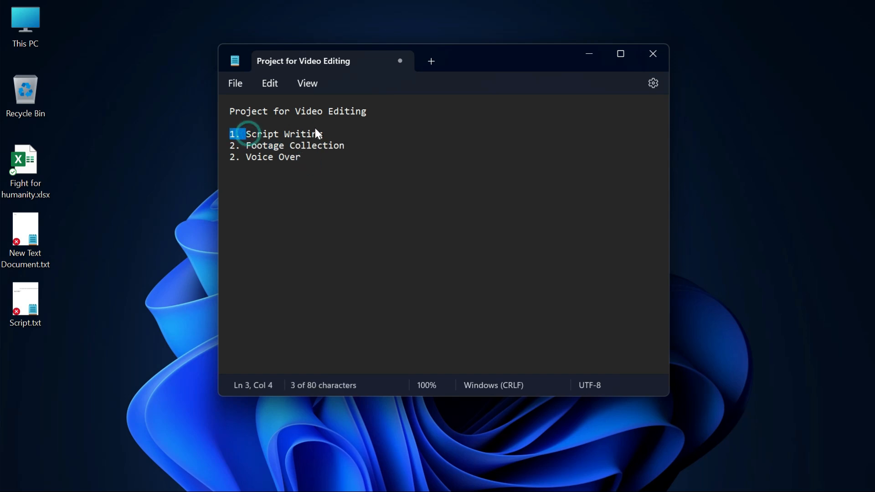
{"action": "left_click_drag", "start_coordinate": [245, 157], "coordinate": [299, 155]}
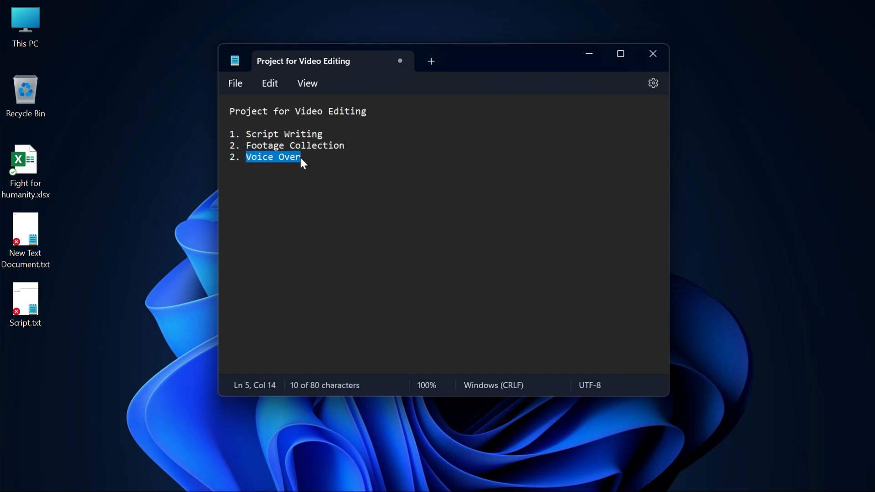
{"action": "left_click", "coordinate": [313, 164]}
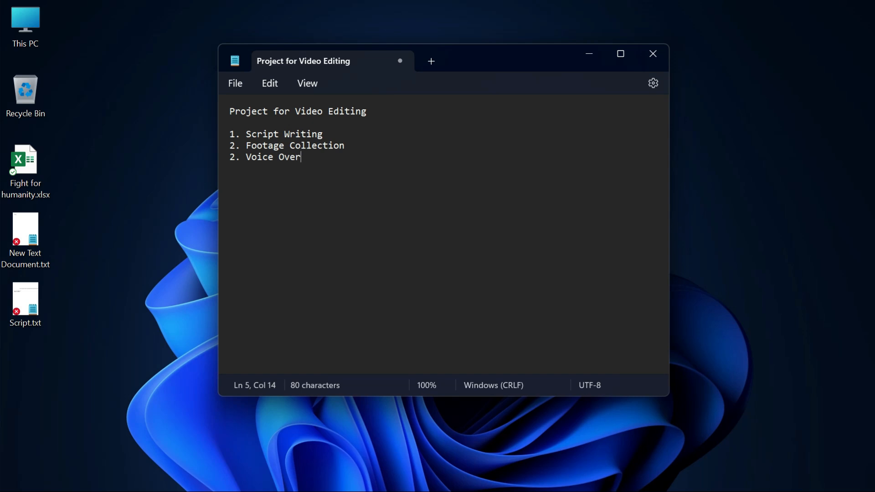
{"action": "left_click_drag", "start_coordinate": [246, 134], "coordinate": [327, 133]}
{"action": "left_click", "coordinate": [336, 165]}
{"action": "mouse_move", "coordinate": [450, 491]}
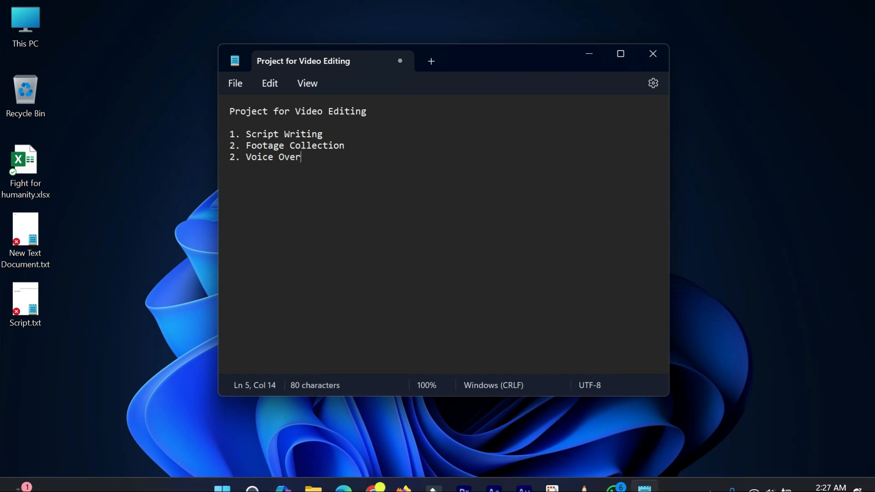
- Switch to the browser and browse the Moruchor YouTube channel's home page and its video sections
{"action": "left_click", "coordinate": [374, 476]}
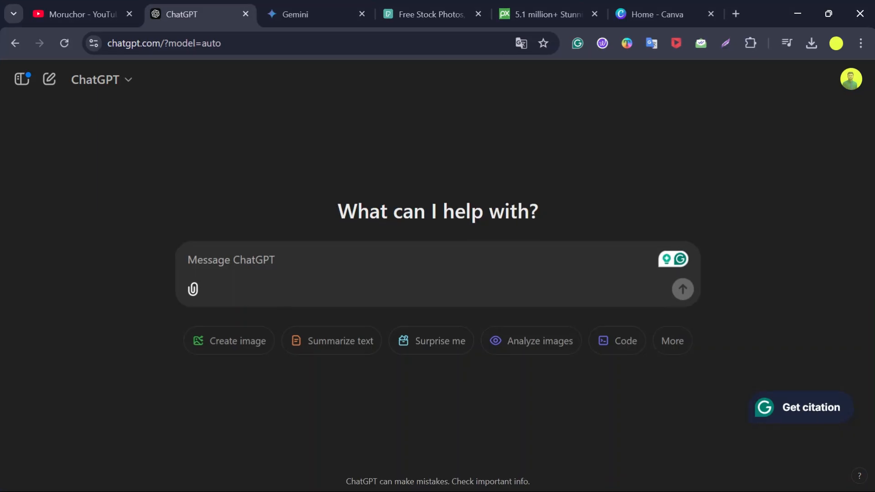
{"action": "left_click", "coordinate": [88, 7]}
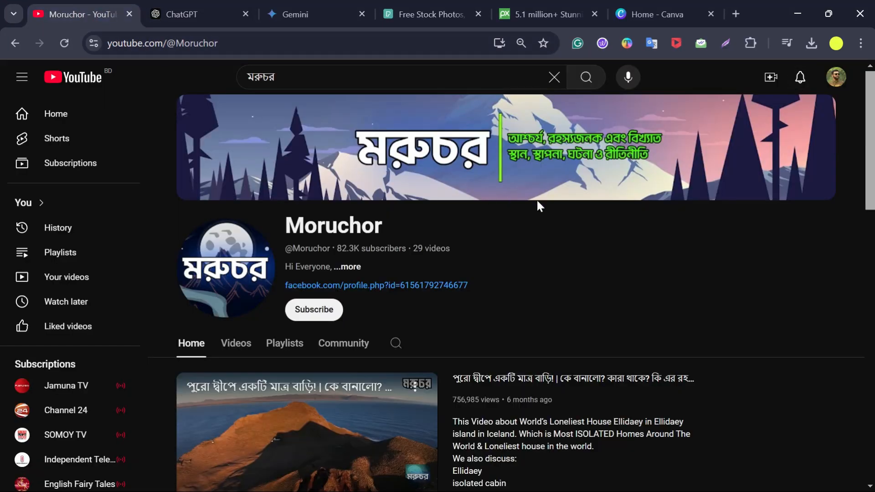
{"action": "scroll", "coordinate": [549, 301], "scroll_direction": "down", "scroll_amount": 12}
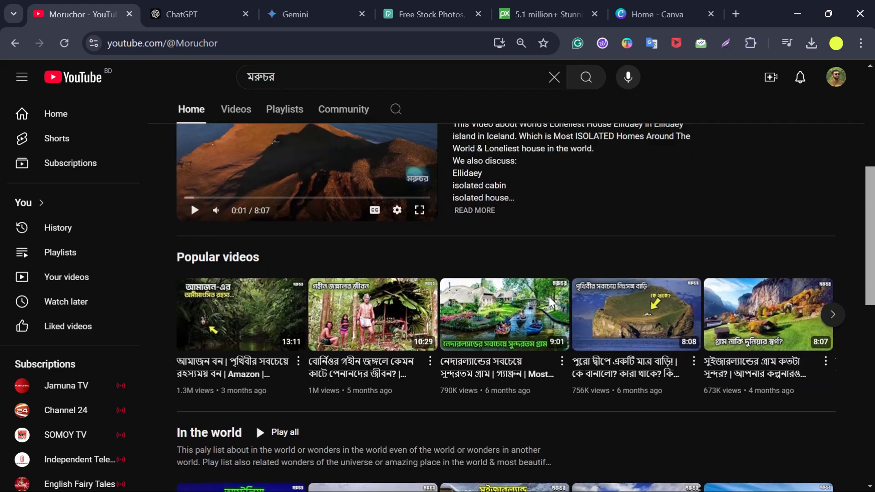
{"action": "scroll", "coordinate": [549, 297], "scroll_direction": "down", "scroll_amount": 5}
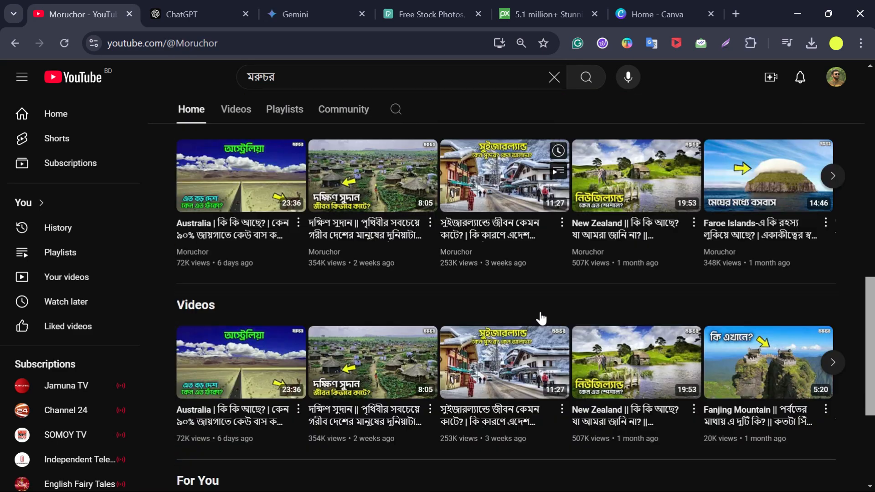
{"action": "scroll", "coordinate": [518, 303], "scroll_direction": "down", "scroll_amount": 2}
{"action": "scroll", "coordinate": [516, 305], "scroll_direction": "up", "scroll_amount": 1}
{"action": "scroll", "coordinate": [517, 305], "scroll_direction": "down", "scroll_amount": 1}
{"action": "scroll", "coordinate": [829, 349], "scroll_direction": "up", "scroll_amount": 1}
{"action": "scroll", "coordinate": [686, 340], "scroll_direction": "down", "scroll_amount": 1}
{"action": "scroll", "coordinate": [544, 395], "scroll_direction": "up", "scroll_amount": 1}
{"action": "scroll", "coordinate": [544, 395], "scroll_direction": "down", "scroll_amount": 1}
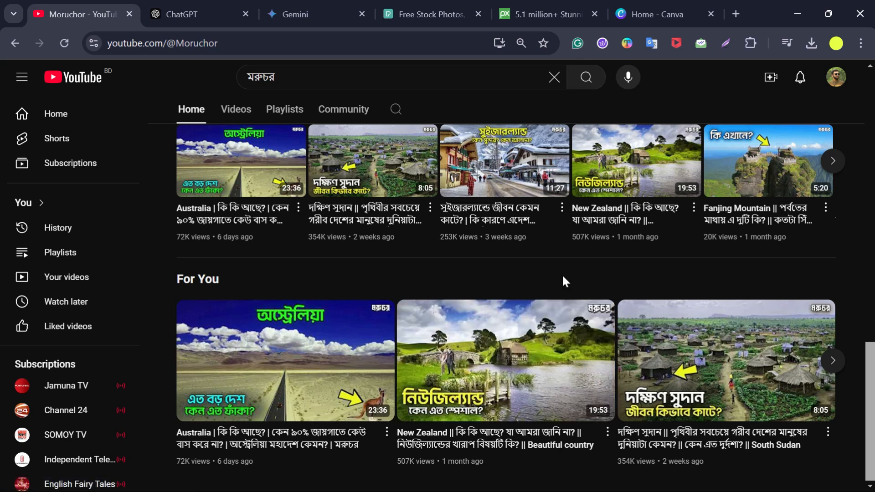
{"action": "scroll", "coordinate": [383, 319], "scroll_direction": "up", "scroll_amount": 5}
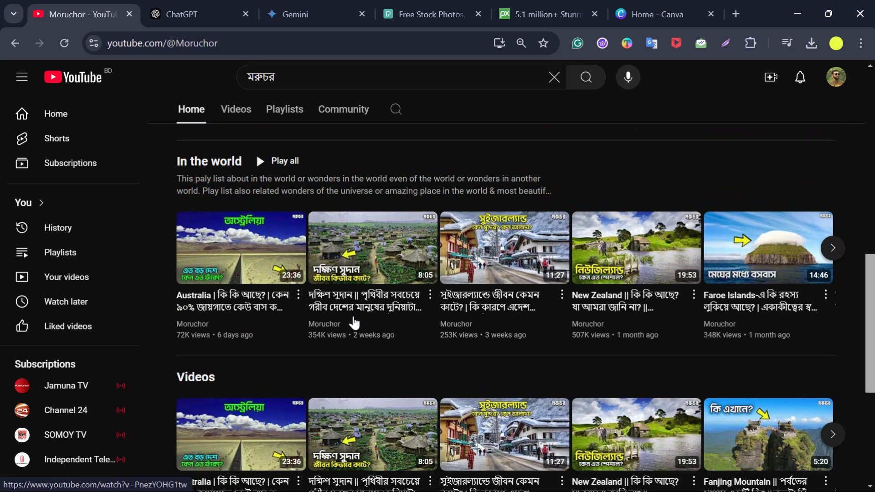
{"action": "scroll", "coordinate": [396, 301], "scroll_direction": "up", "scroll_amount": 8}
{"action": "scroll", "coordinate": [396, 296], "scroll_direction": "down", "scroll_amount": 3}
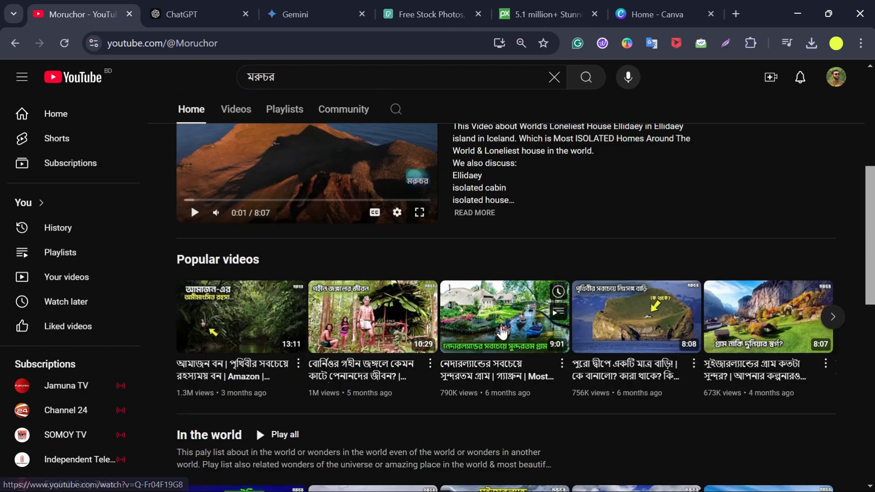
{"action": "scroll", "coordinate": [528, 251], "scroll_direction": "down", "scroll_amount": 3}
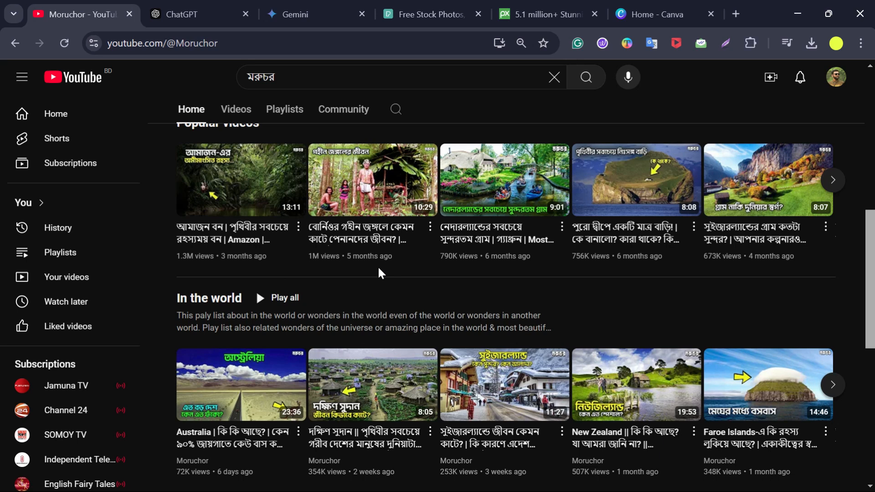
{"action": "scroll", "coordinate": [538, 273], "scroll_direction": "up", "scroll_amount": 6}
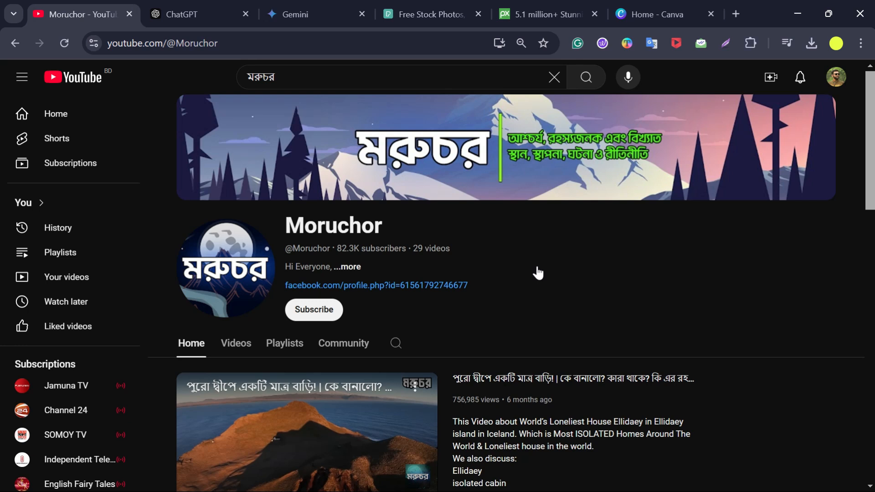
{"action": "scroll", "coordinate": [524, 303], "scroll_direction": "down", "scroll_amount": 6}
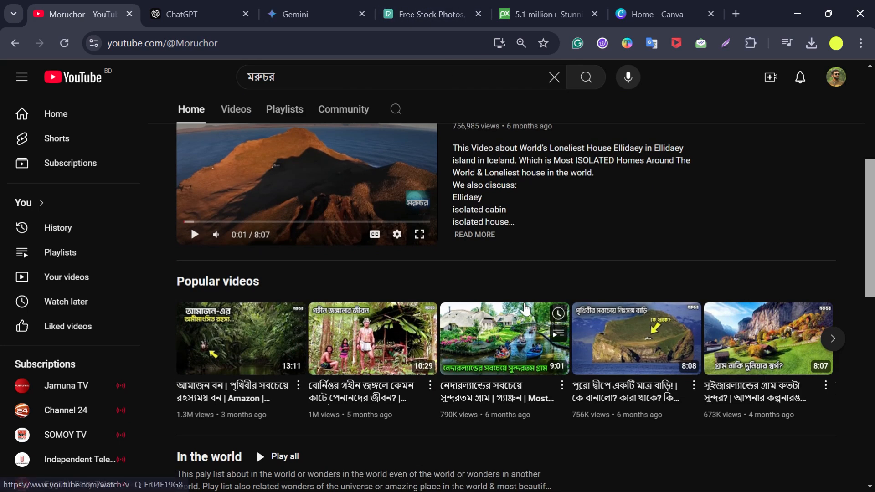
{"action": "scroll", "coordinate": [570, 250], "scroll_direction": "up", "scroll_amount": 6}
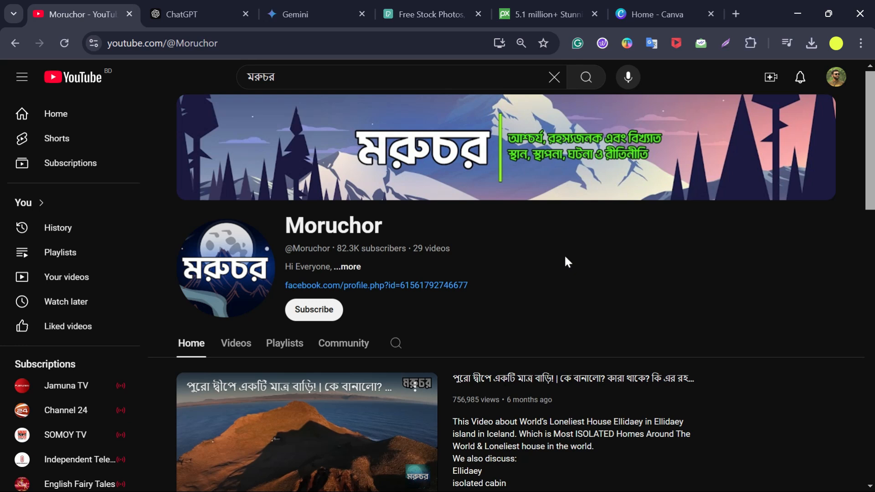
- Switch to ChatGPT and write, in Bengali, that you want a 3-4 minute Mount Everest video from stock footage with your own voice
{"action": "left_click", "coordinate": [203, 14]}
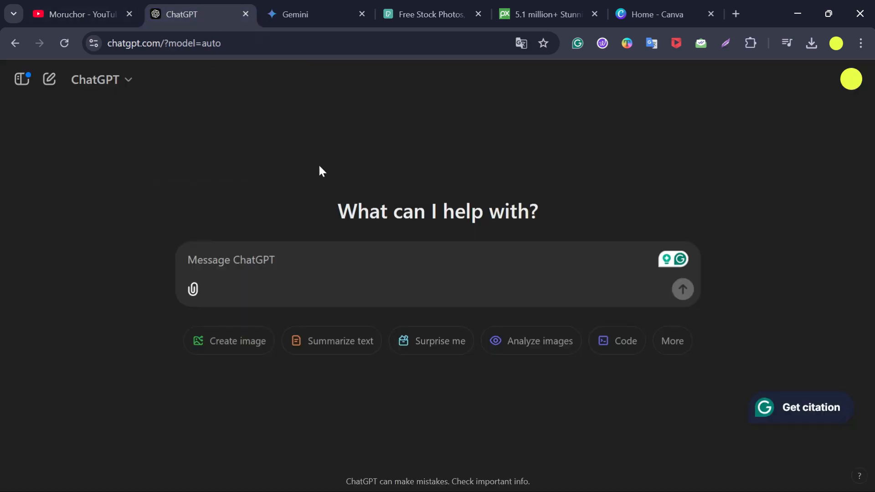
{"action": "left_click", "coordinate": [256, 262]}
{"action": "left_click", "coordinate": [220, 260]}
{"action": "type", "text": "ami sT"}
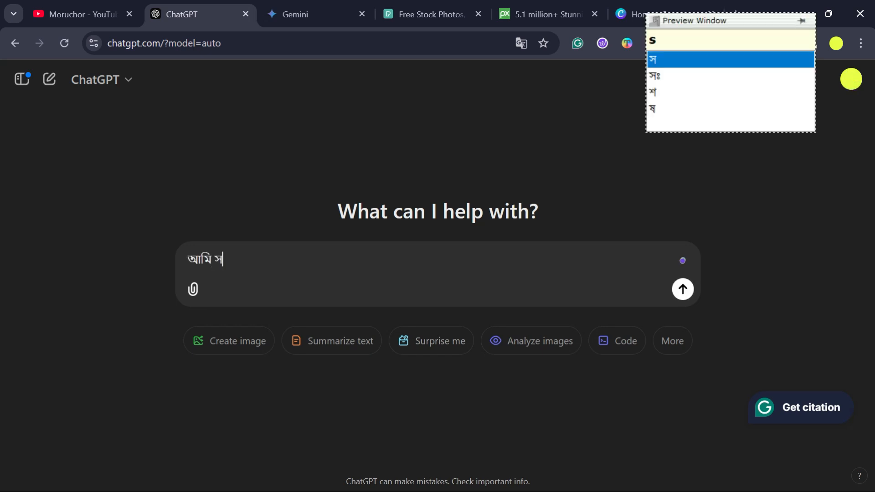
{"action": "type", "text": "k f"}
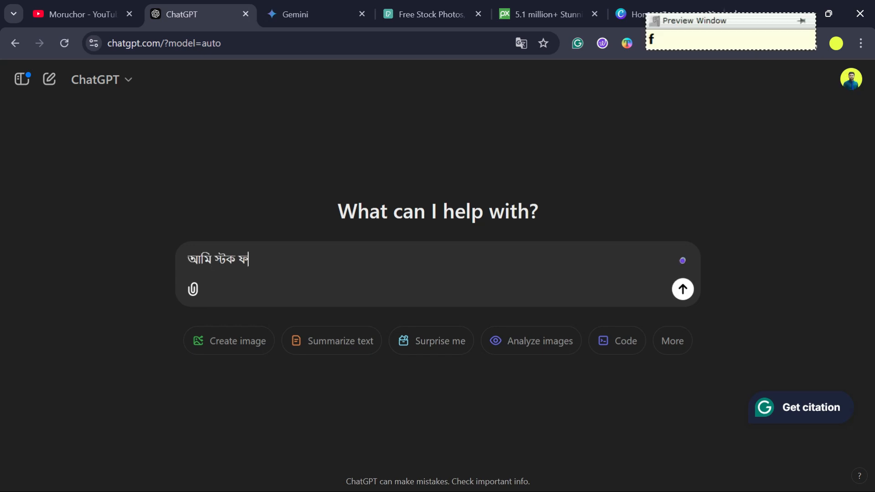
{"action": "type", "text": "uTej bZabohar k"}
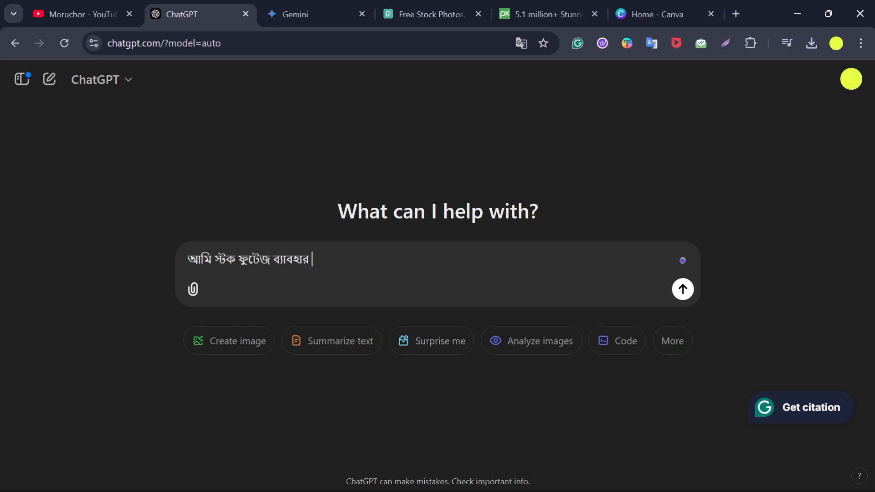
{"action": "type", "text": "ore"}
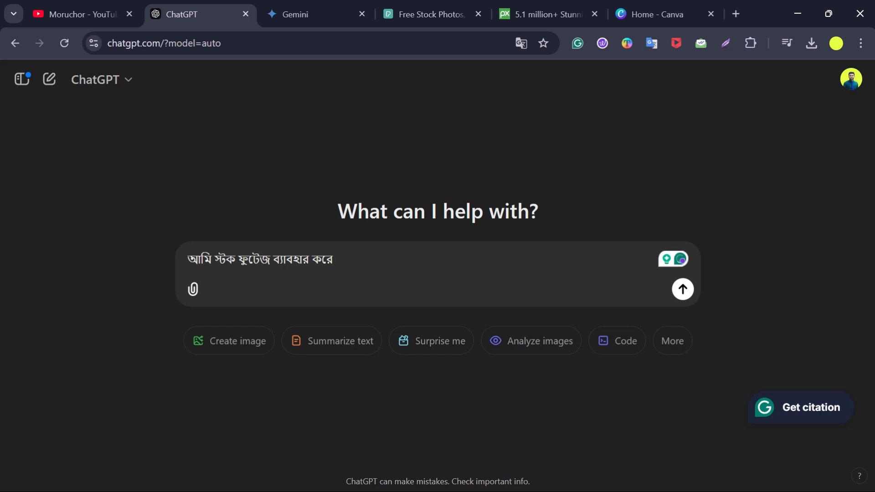
{"action": "type", "text": "mau"}
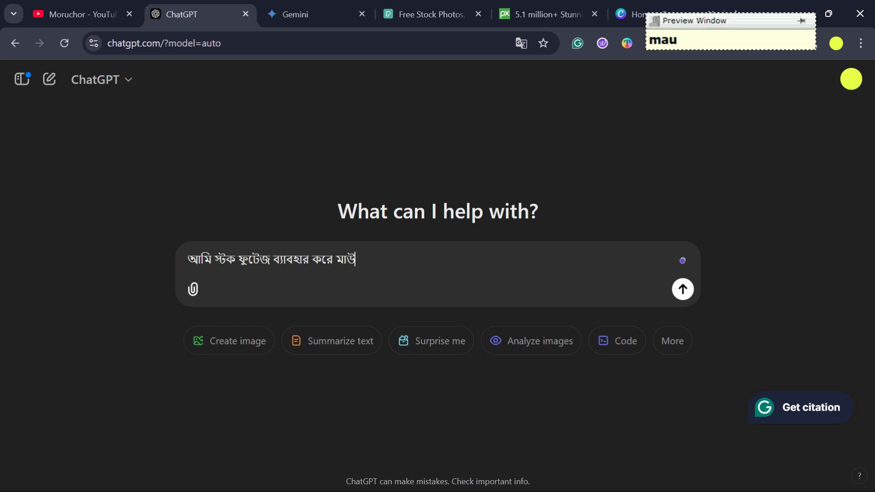
{"action": "type", "text": "nT eva"}
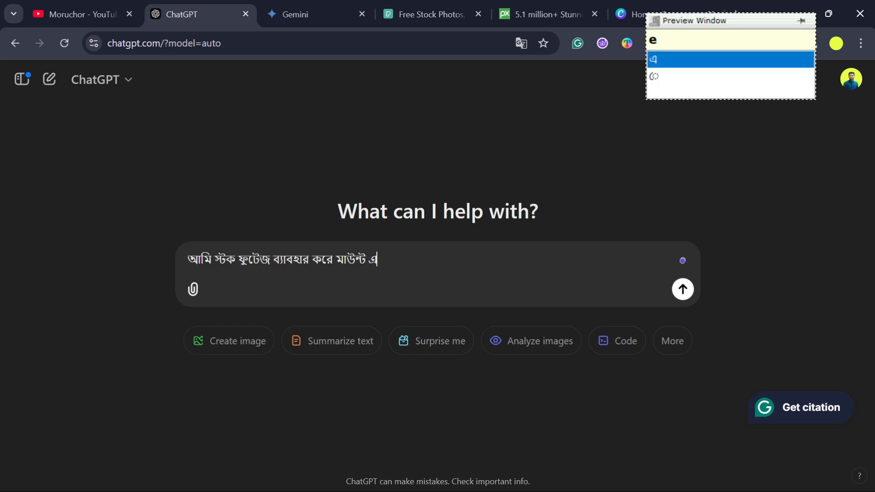
{"action": "type", "text": "reS"}
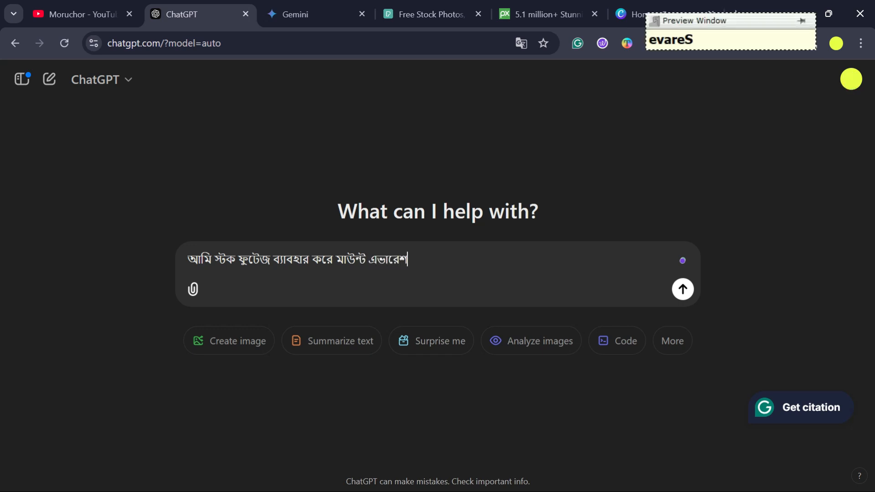
{"action": "key", "text": "BackSpace"}
{"action": "type", "text": "sT "}
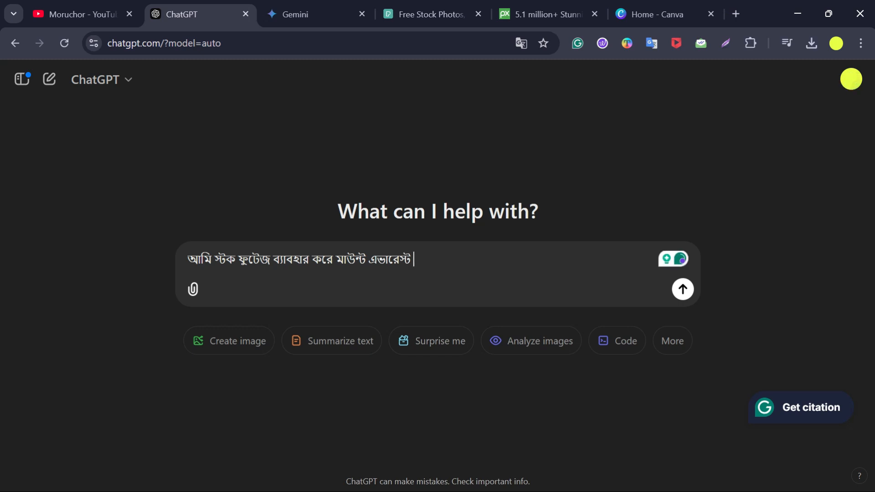
{"action": "type", "text": "ni"}
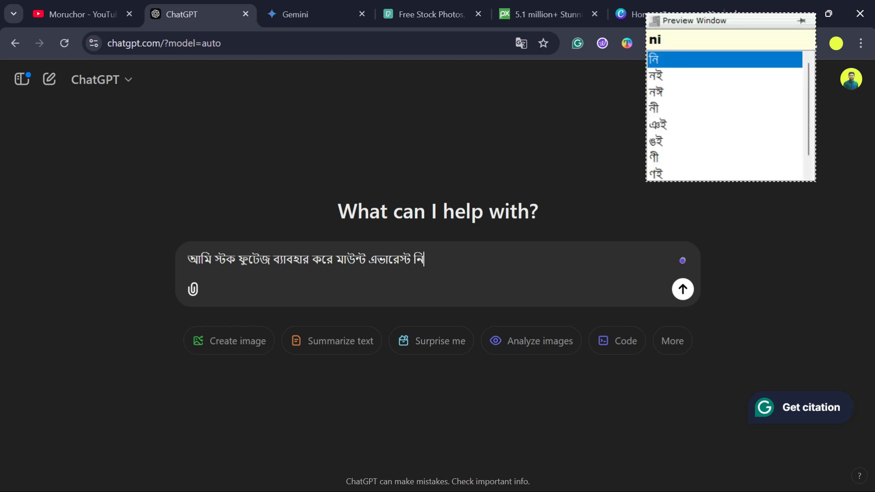
{"action": "type", "text": "ye nije"}
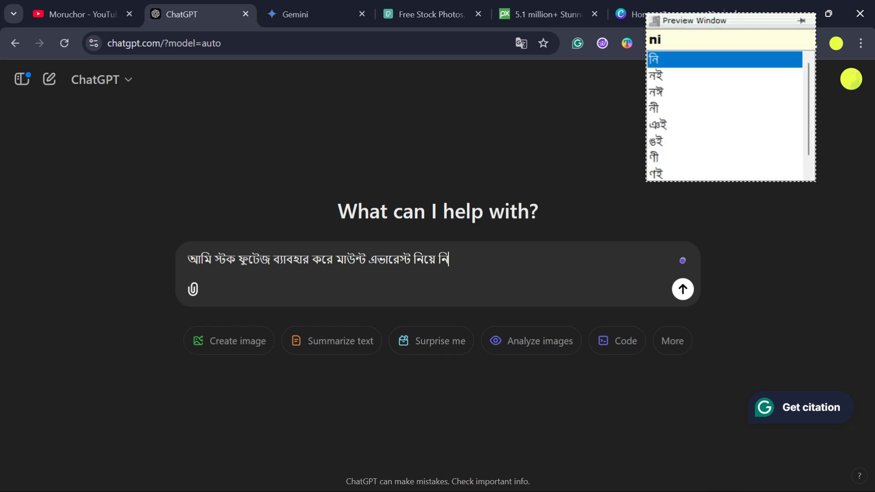
{"action": "type", "text": "r b"}
{"action": "key", "text": "BackSpace"}
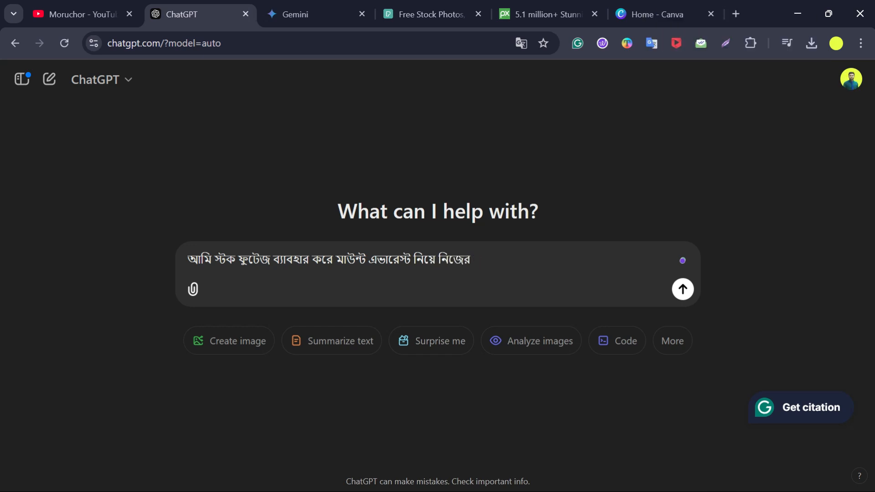
{"action": "type", "text": "voyej"}
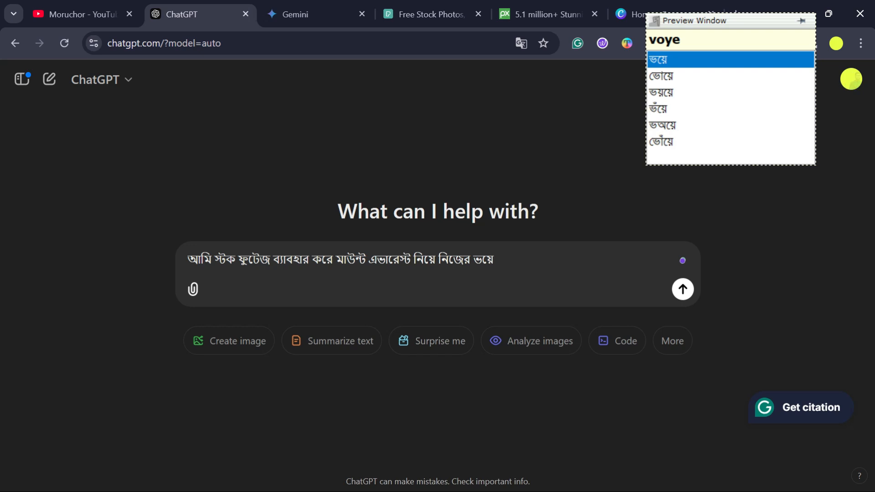
{"action": "type", "text": " diye "}
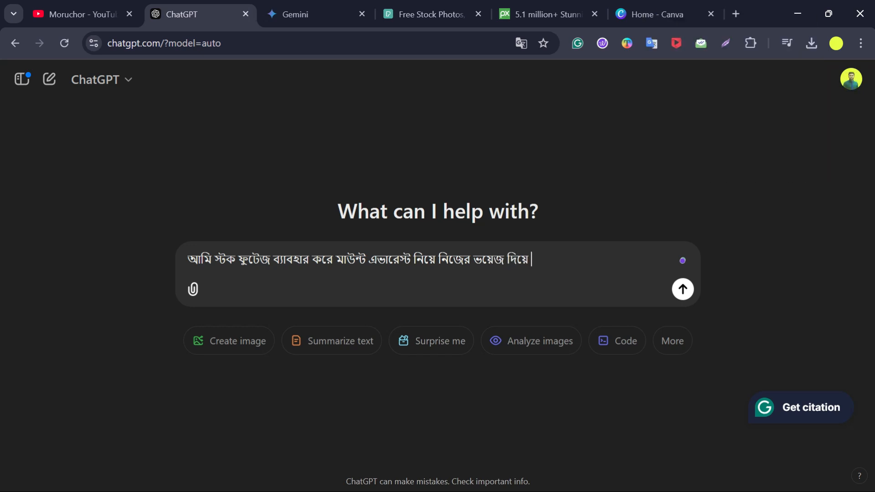
{"action": "type", "text": "3-4 mi"}
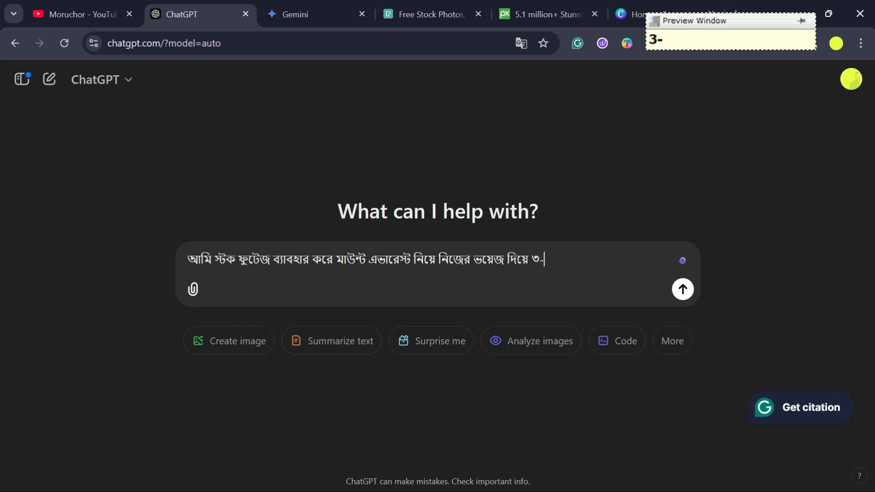
{"action": "type", "text": "ni"}
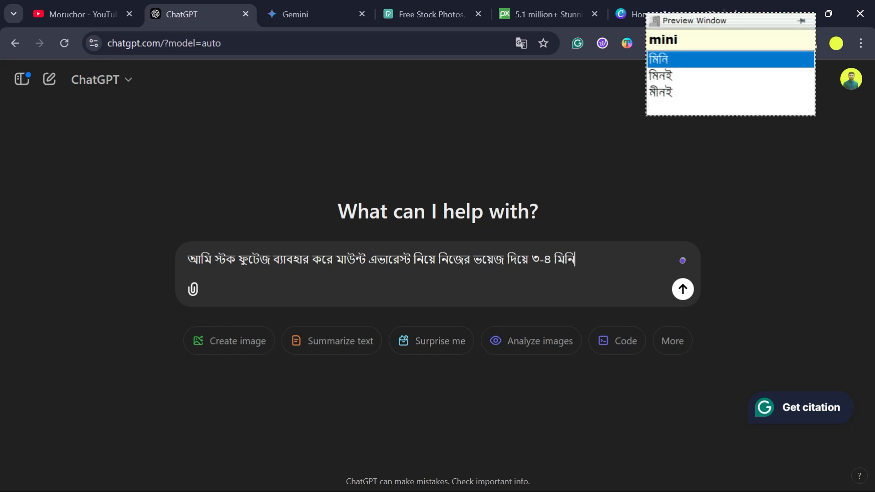
{"action": "type", "text": "ter ek"}
{"action": "key", "text": "BackSpace"}
{"action": "key", "text": "BackSpace"}
{"action": "key", "text": "BackSpace"}
{"action": "key", "text": "BackSpace"}
{"action": "key", "text": "BackSpace"}
{"action": "key", "text": "BackSpace"}
{"action": "type", "text": "Ter e"}
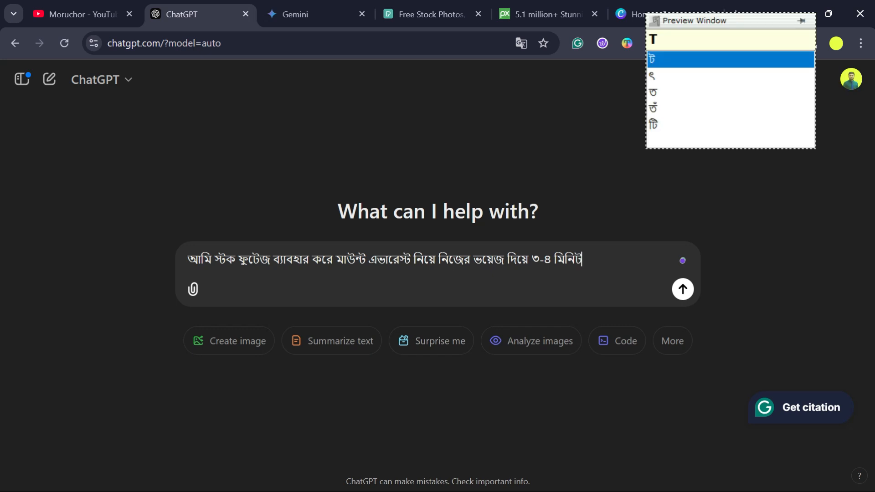
{"action": "type", "text": "kTa"}
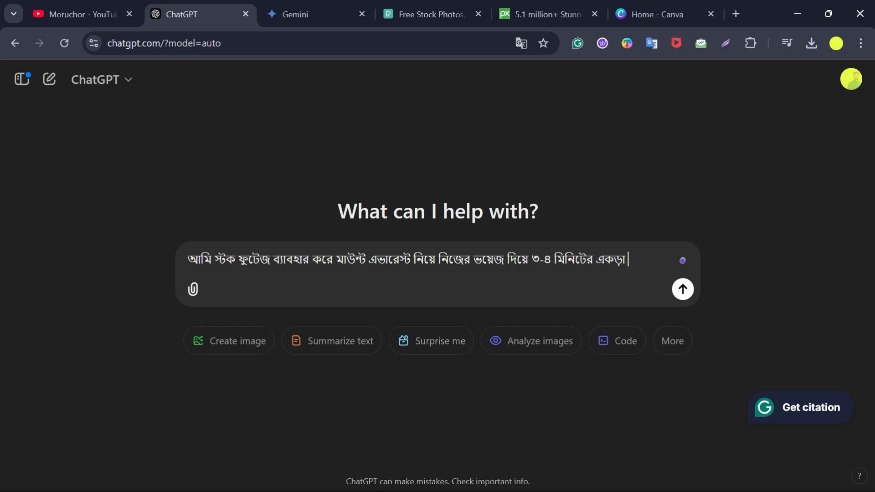
{"action": "key", "text": "BackSpace"}
{"action": "key", "text": "BackSpace"}
{"action": "type", "text": "TaviDio "}
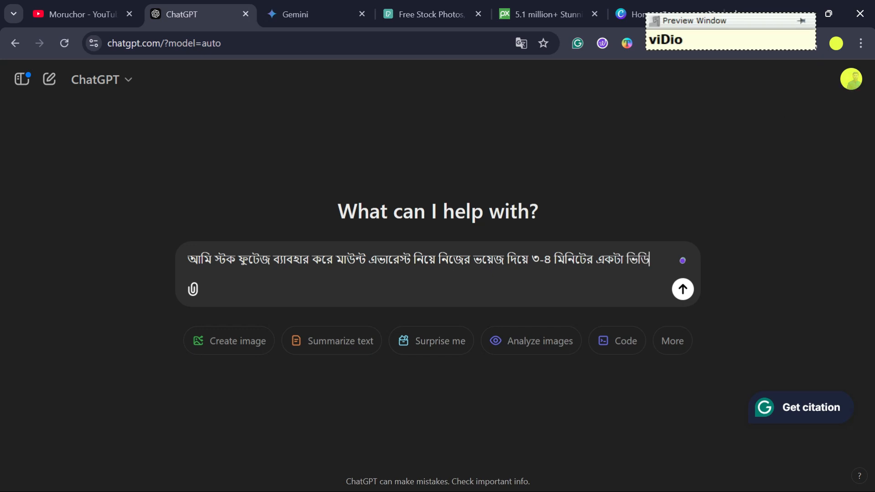
{"action": "type", "text": "bana"}
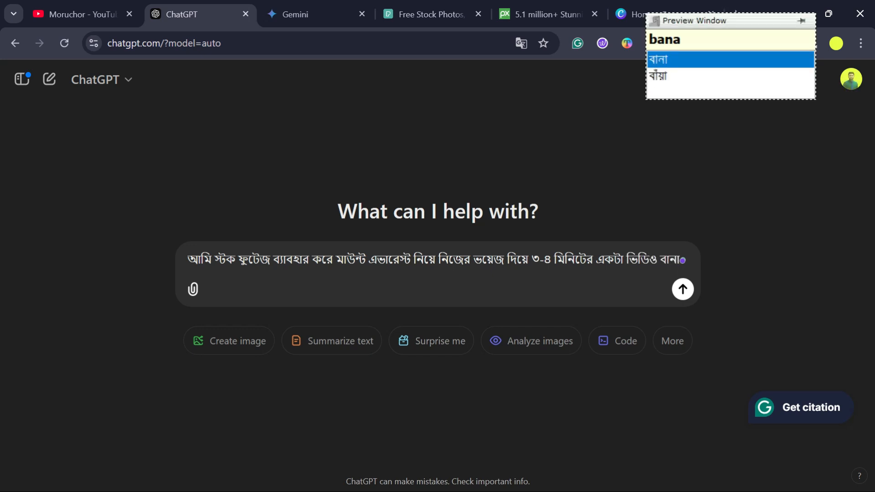
{"action": "type", "text": "te chacchi"}
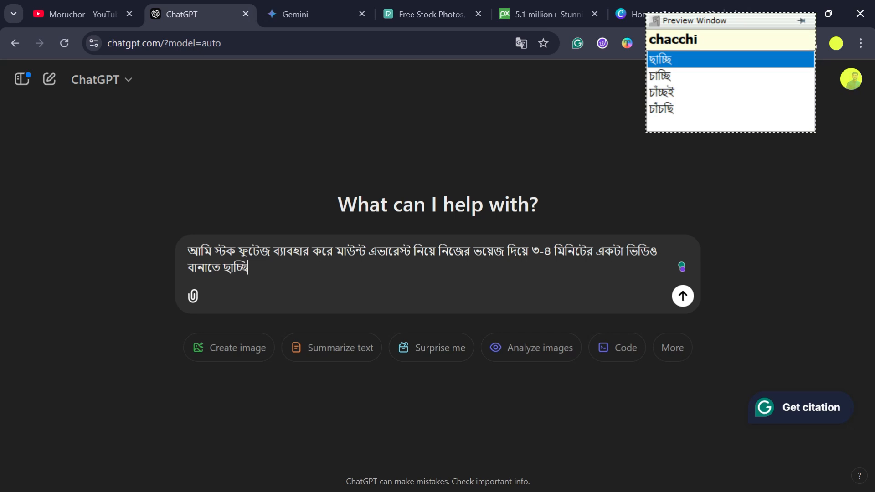
{"action": "key", "text": "BackSpace"}
{"action": "key", "text": "BackSpace"}
{"action": "key", "text": "BackSpace"}
{"action": "key", "text": "BackSpace"}
{"action": "key", "text": "BackSpace"}
{"action": "key", "text": "BackSpace"}
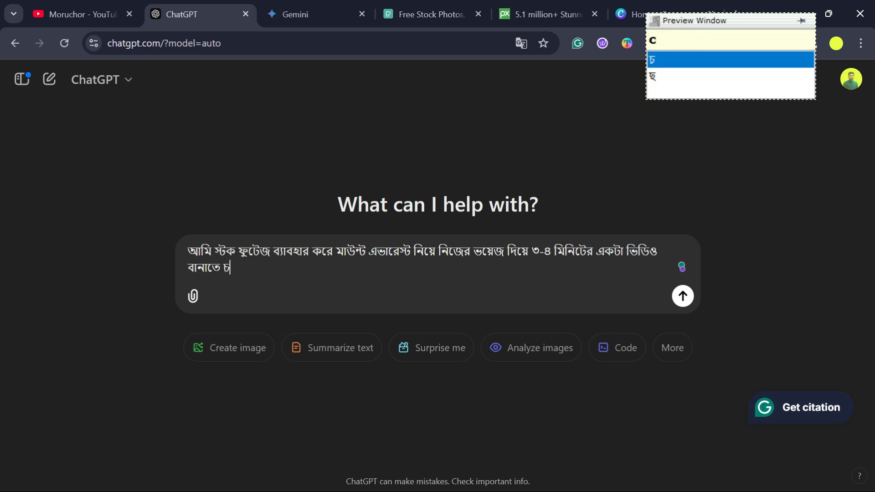
{"action": "type", "text": "acchi. swe"}
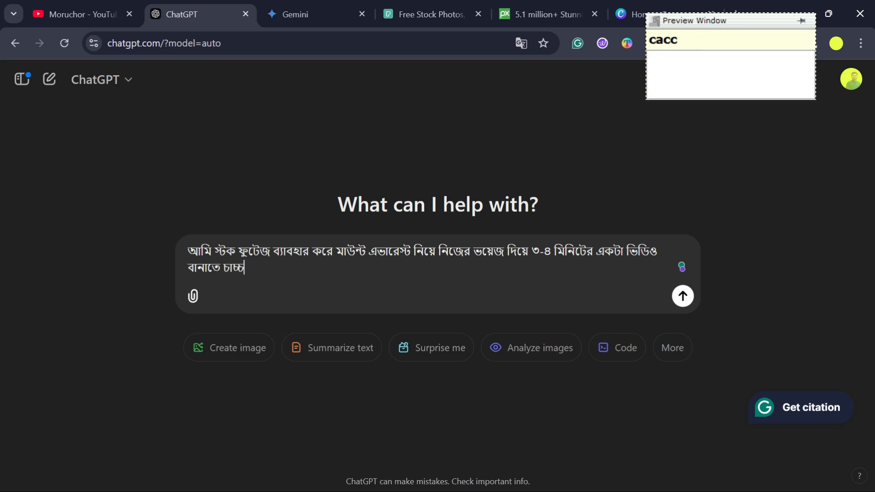
{"action": "key", "text": "BackSpace"}
{"action": "key", "text": "BackSpace"}
{"action": "key", "text": "BackSpace"}
- Finish the prompt asking ChatGPT to write a script accordingly ("সে অনুযায়ী আমাকে একটা স্ক্রিপ্ট লিখে দাও") and send it
{"action": "type", "text": "se onuza"}
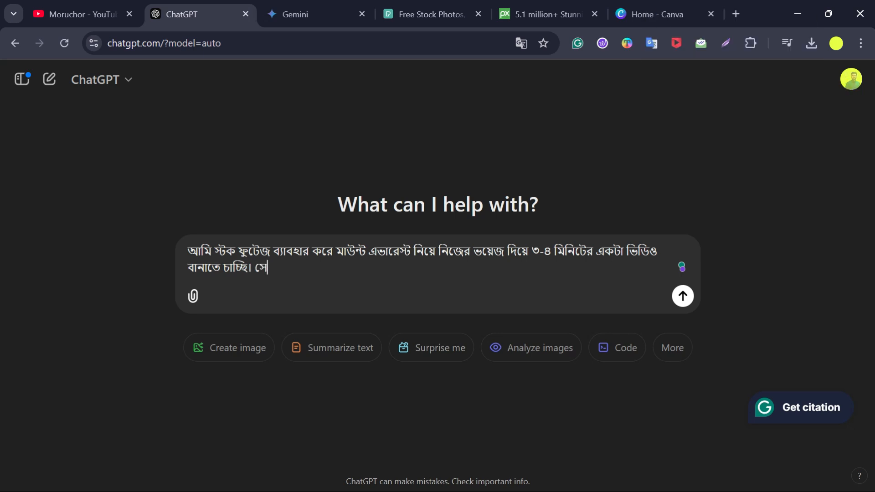
{"action": "type", "text": "yI am"}
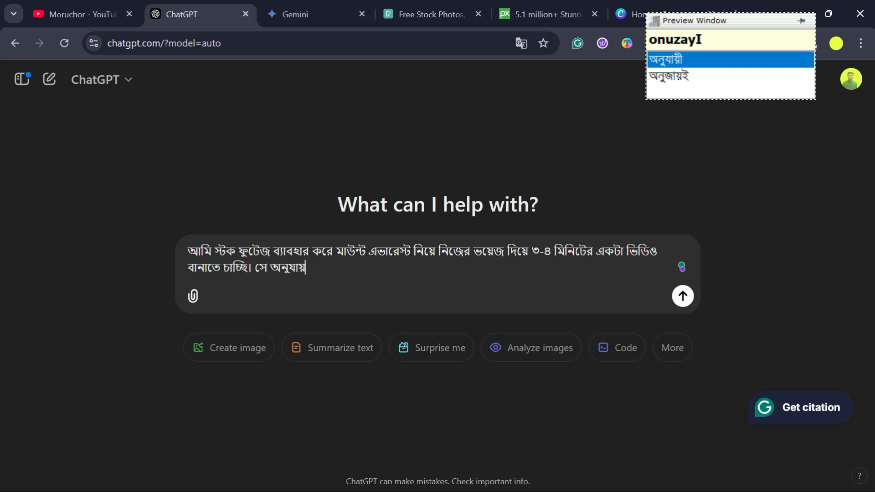
{"action": "type", "text": "ake eko"}
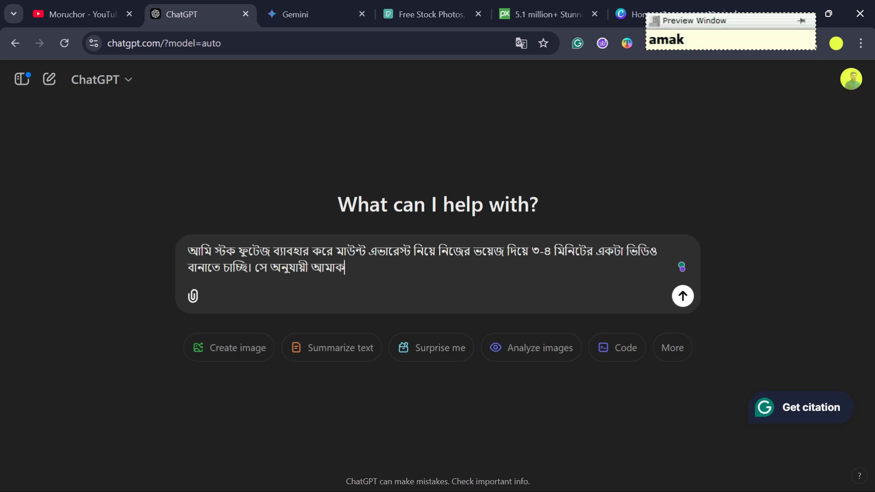
{"action": "type", "text": "Ta skri"}
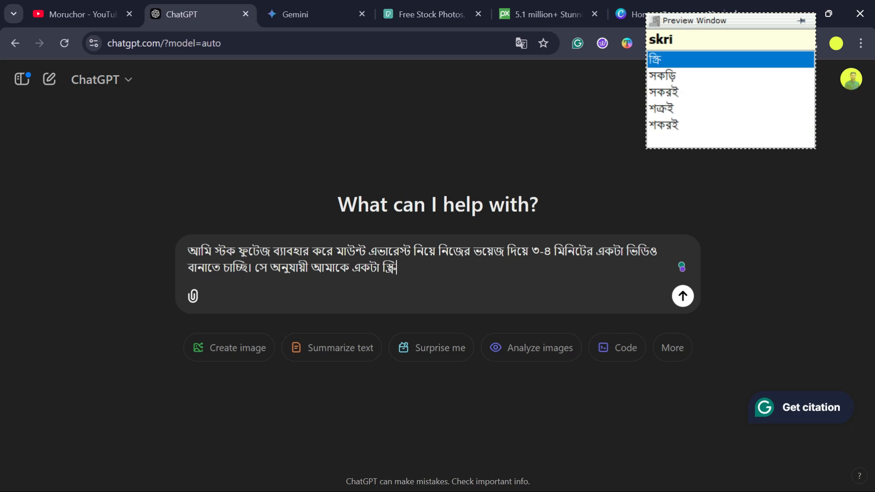
{"action": "type", "text": "pT likhe dao"}
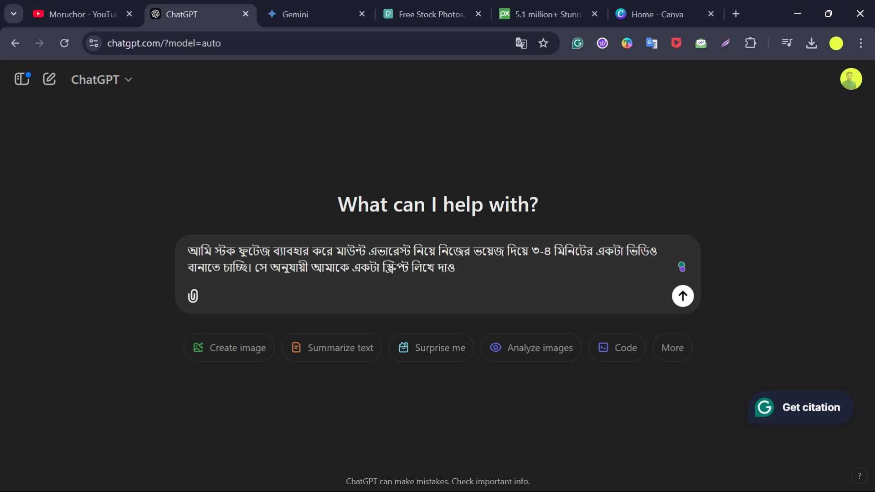
{"action": "left_click", "coordinate": [686, 305]}
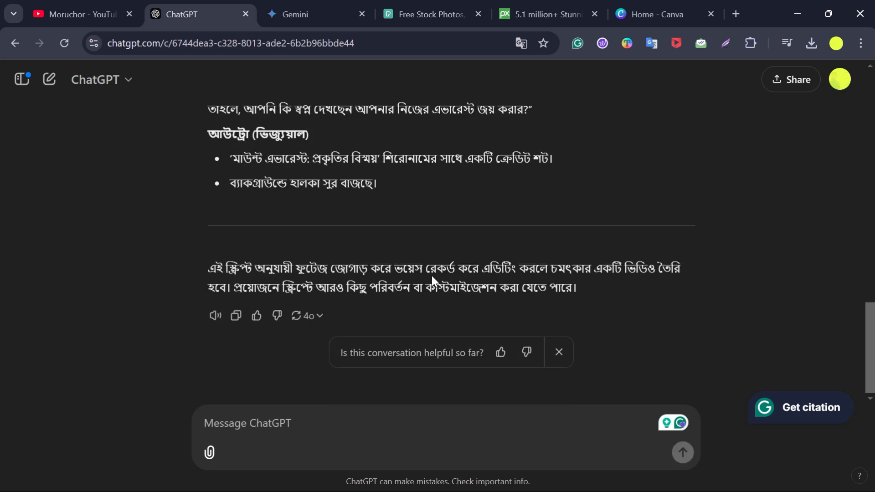
- Read through the generated Mount Everest script, highlighting the intro heading and its first visual line
{"action": "scroll", "coordinate": [431, 276], "scroll_direction": "up", "scroll_amount": 20}
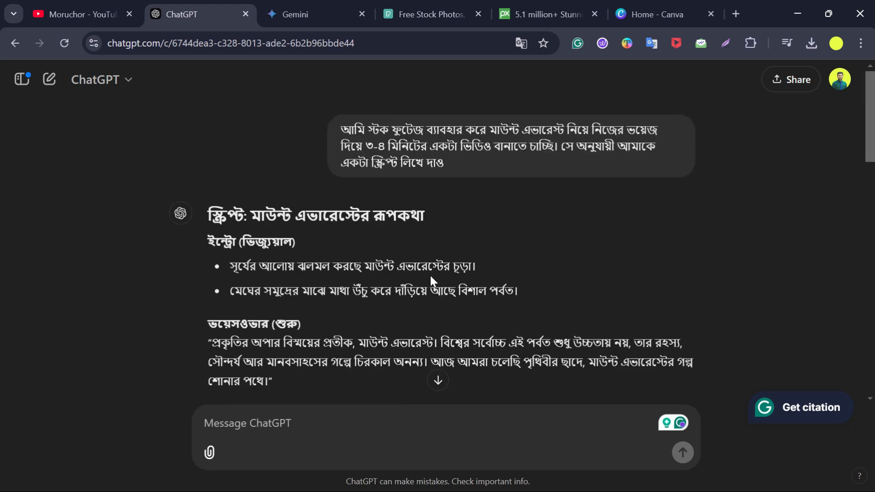
{"action": "scroll", "coordinate": [430, 275], "scroll_direction": "down", "scroll_amount": 3}
{"action": "scroll", "coordinate": [441, 251], "scroll_direction": "up", "scroll_amount": 2}
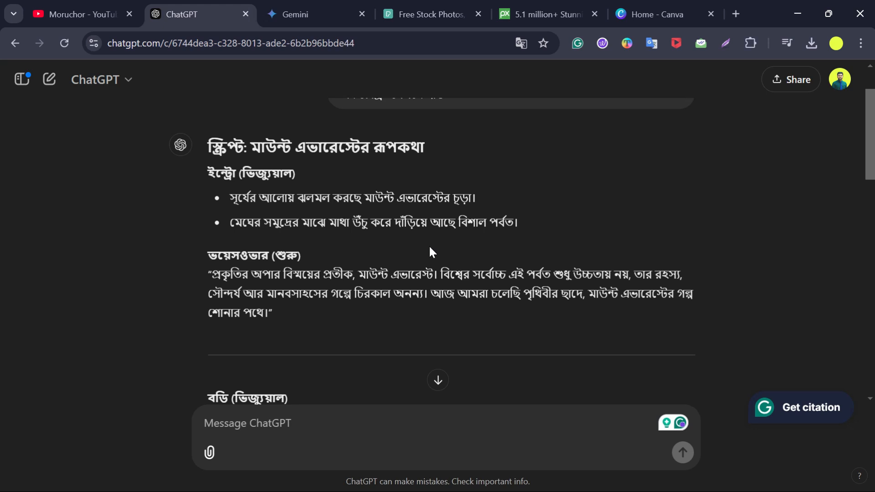
{"action": "scroll", "coordinate": [431, 252], "scroll_direction": "up", "scroll_amount": 2}
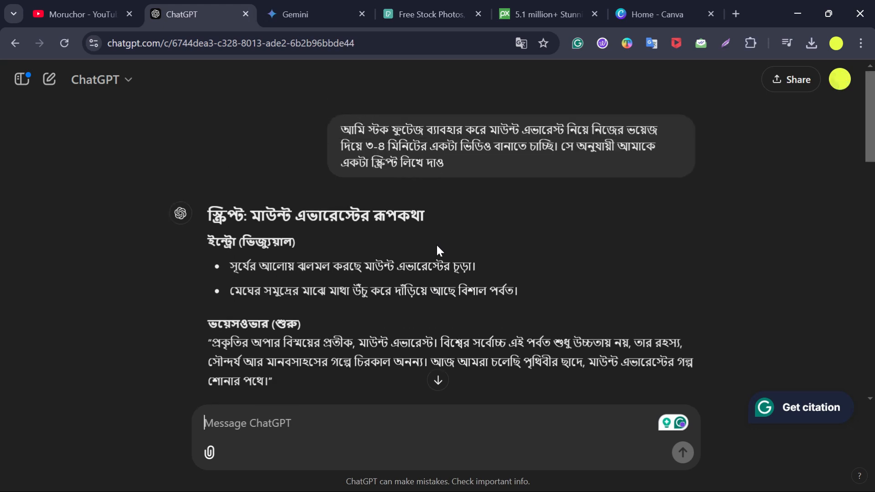
{"action": "left_click_drag", "start_coordinate": [207, 241], "coordinate": [256, 243]}
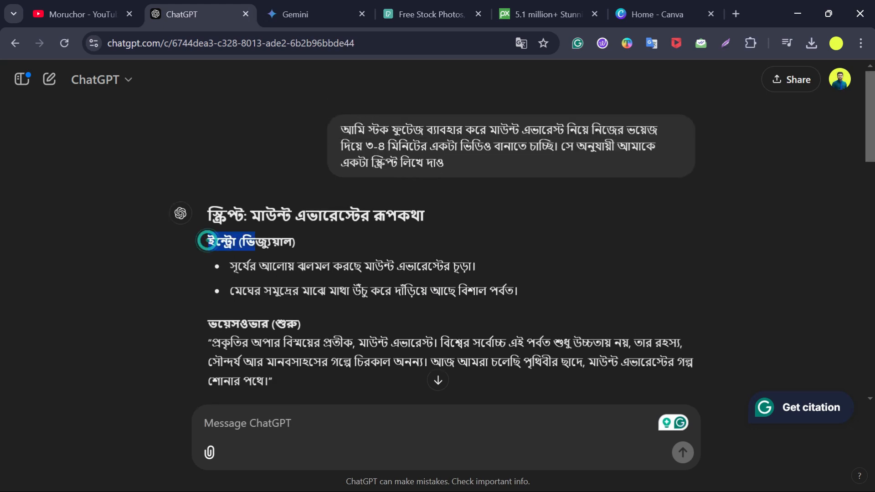
{"action": "left_click", "coordinate": [352, 250]}
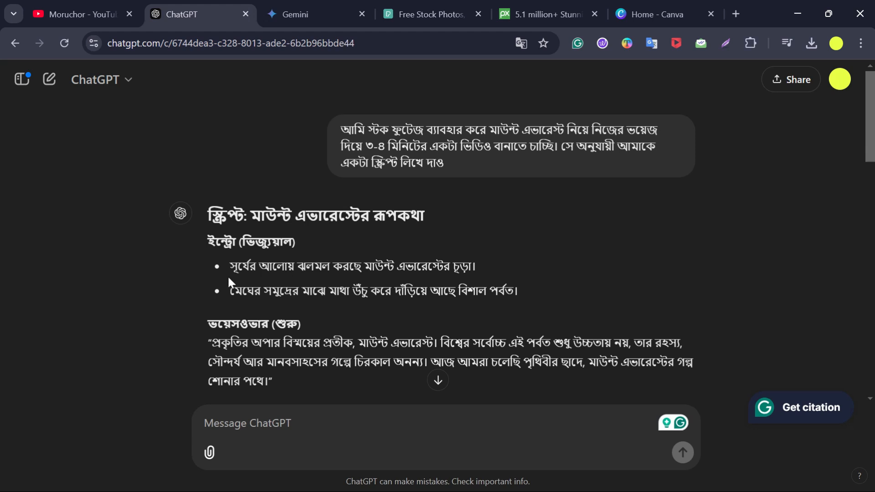
{"action": "left_click_drag", "start_coordinate": [230, 267], "coordinate": [477, 269]}
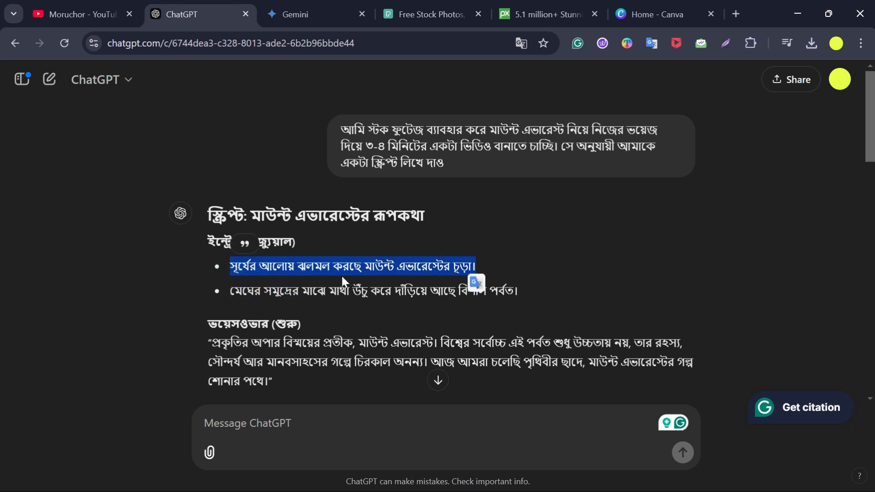
- Read through the ChatGPT script's intro visuals and opening voice-over, highlighting lines while reading
{"action": "left_click", "coordinate": [397, 280]}
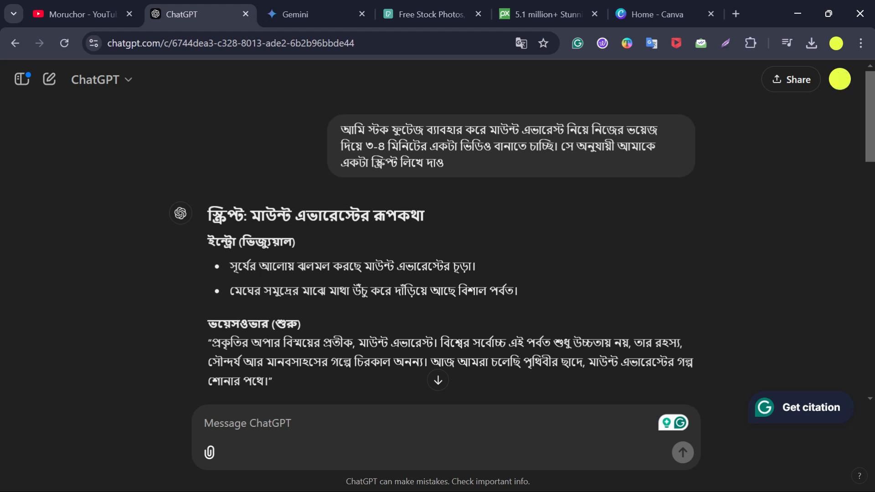
{"action": "left_click_drag", "start_coordinate": [519, 290], "coordinate": [230, 266]}
{"action": "left_click", "coordinate": [362, 289]}
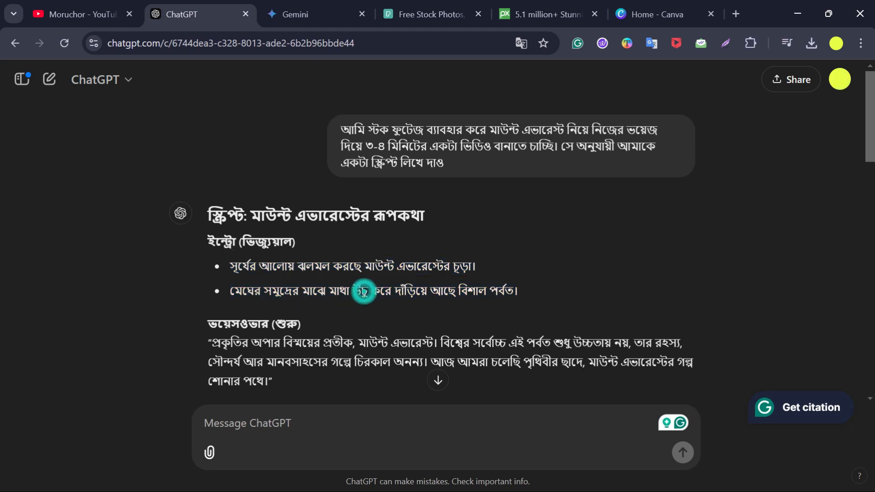
{"action": "scroll", "coordinate": [361, 290], "scroll_direction": "down", "scroll_amount": 2}
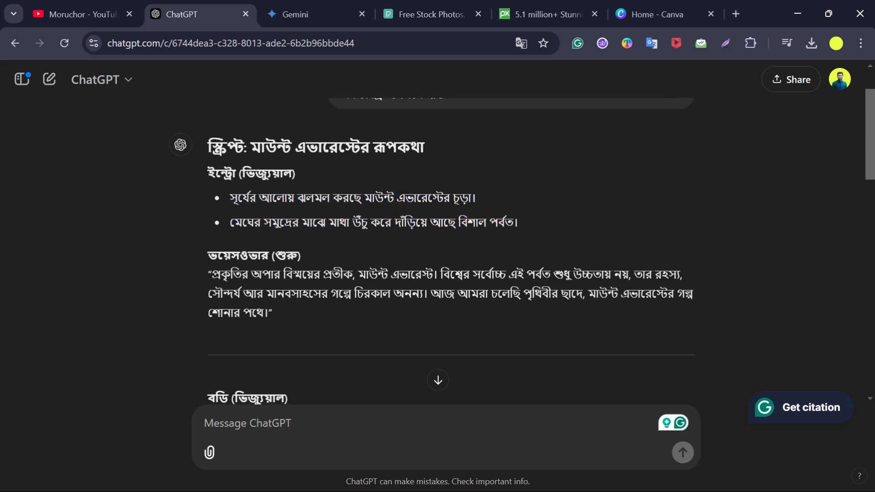
{"action": "left_click_drag", "start_coordinate": [212, 273], "coordinate": [264, 313]}
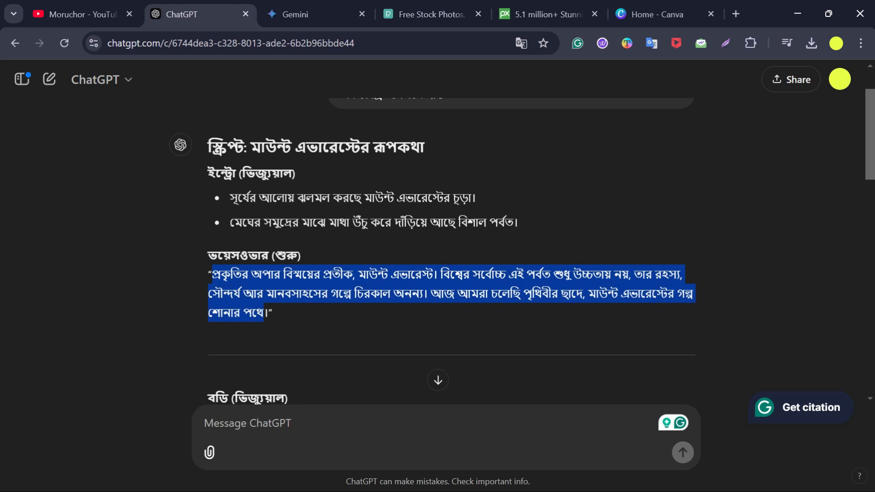
{"action": "left_click", "coordinate": [316, 308]}
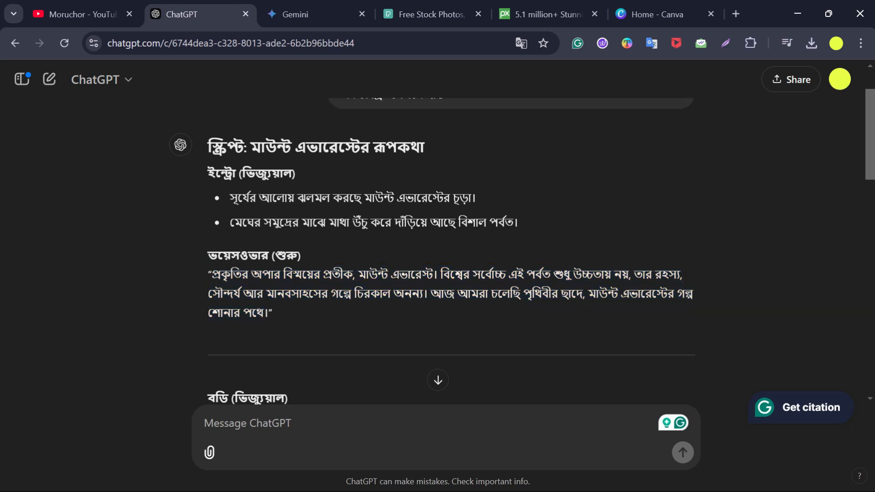
{"action": "left_click_drag", "start_coordinate": [210, 273], "coordinate": [252, 314]}
{"action": "left_click", "coordinate": [299, 315]}
{"action": "scroll", "coordinate": [299, 314], "scroll_direction": "down", "scroll_amount": 8}
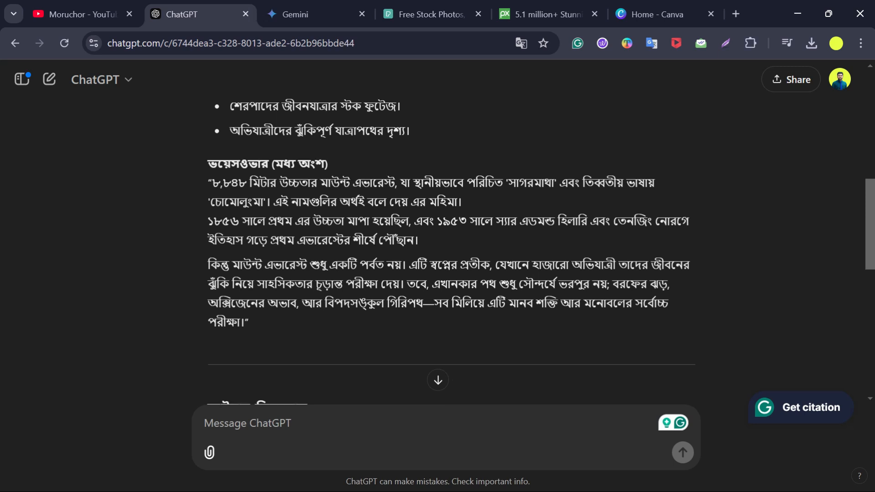
{"action": "scroll", "coordinate": [438, 246], "scroll_direction": "up", "scroll_amount": 10}
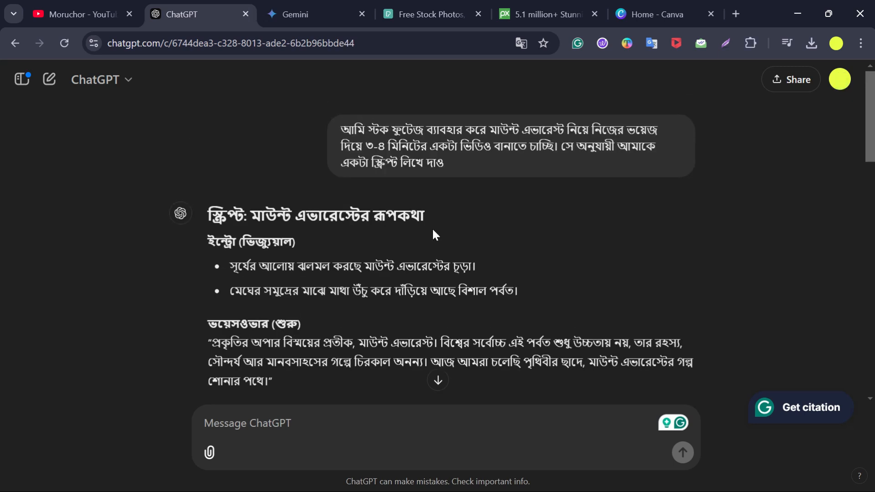
- Copy the Mount Everest script prompt from ChatGPT, paste it into Gemini and send it
{"action": "left_click_drag", "start_coordinate": [444, 162], "coordinate": [341, 130]}
{"action": "key", "text": "ctrl+c"}
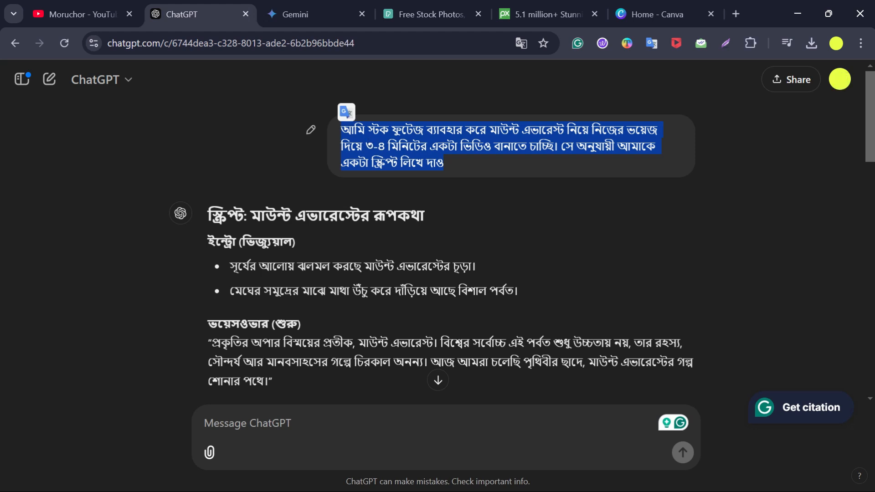
{"action": "left_click", "coordinate": [299, 2]}
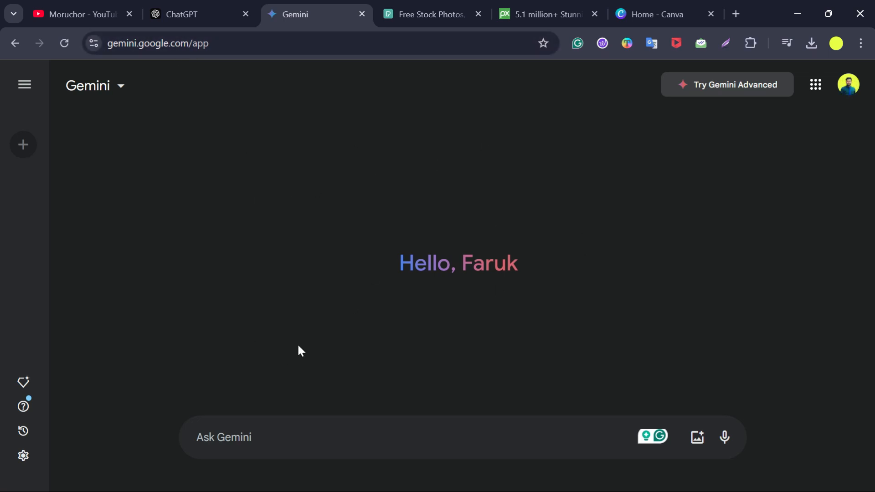
{"action": "left_click", "coordinate": [197, 437]}
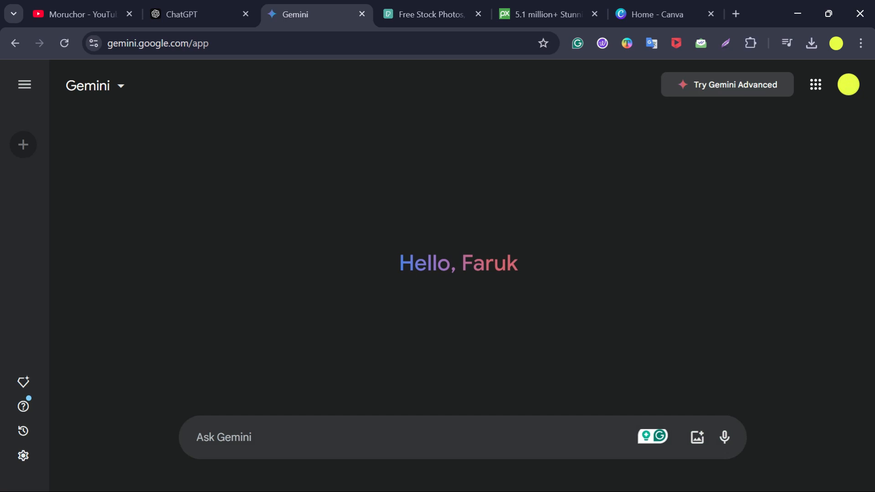
{"action": "key", "text": "ctrl+v"}
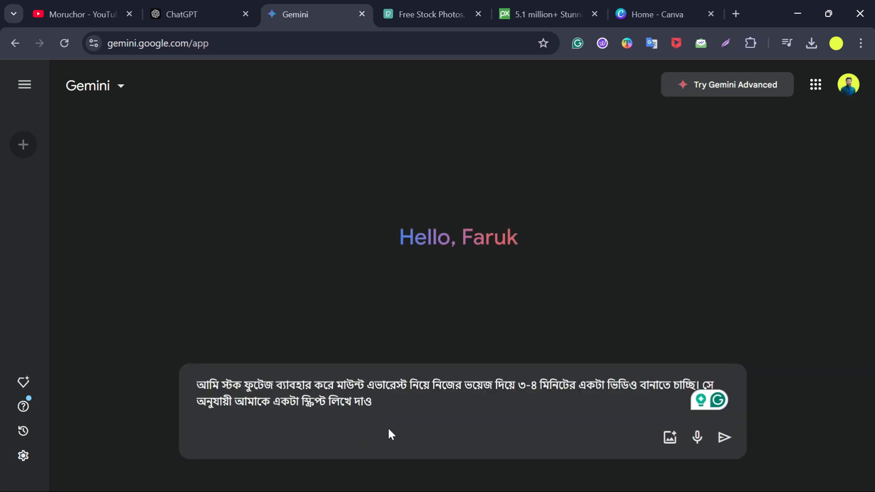
{"action": "left_click", "coordinate": [724, 438]}
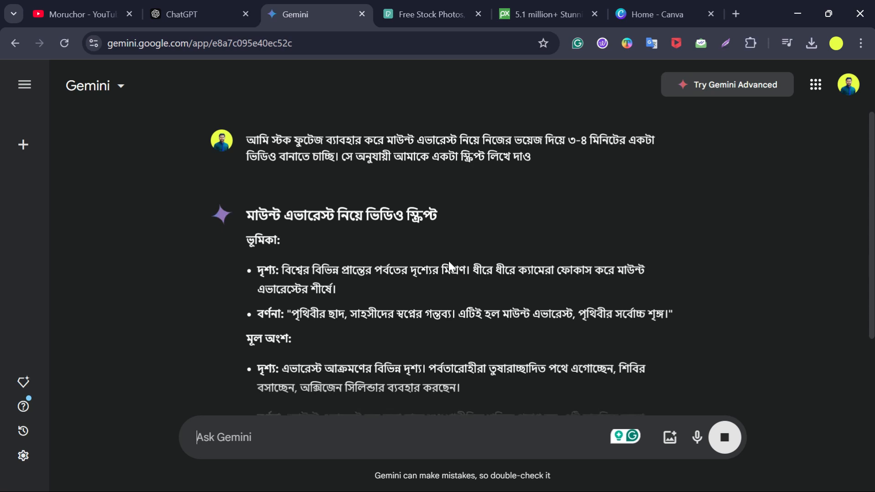
- Scroll through Gemini's generated script and read its introduction narration, highlighting it
{"action": "scroll", "coordinate": [446, 288], "scroll_direction": "down", "scroll_amount": 10}
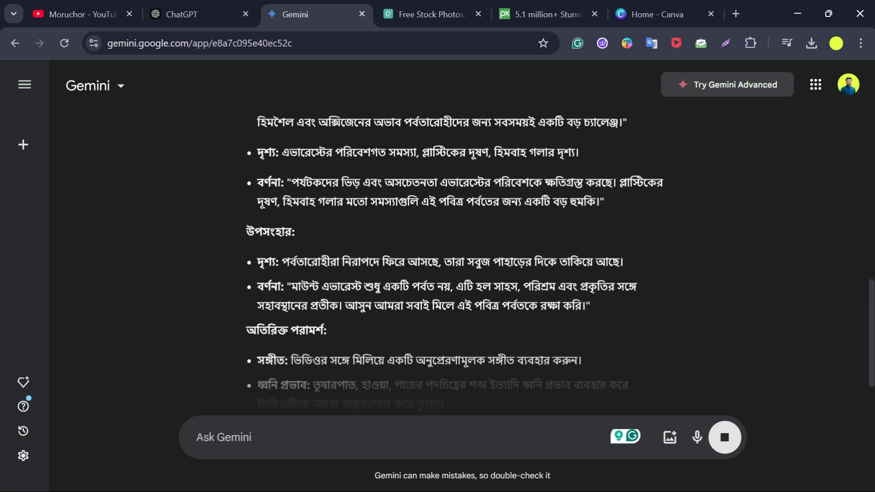
{"action": "scroll", "coordinate": [432, 287], "scroll_direction": "up", "scroll_amount": 2}
{"action": "scroll", "coordinate": [432, 287], "scroll_direction": "down", "scroll_amount": 5}
{"action": "scroll", "coordinate": [430, 287], "scroll_direction": "up", "scroll_amount": 20}
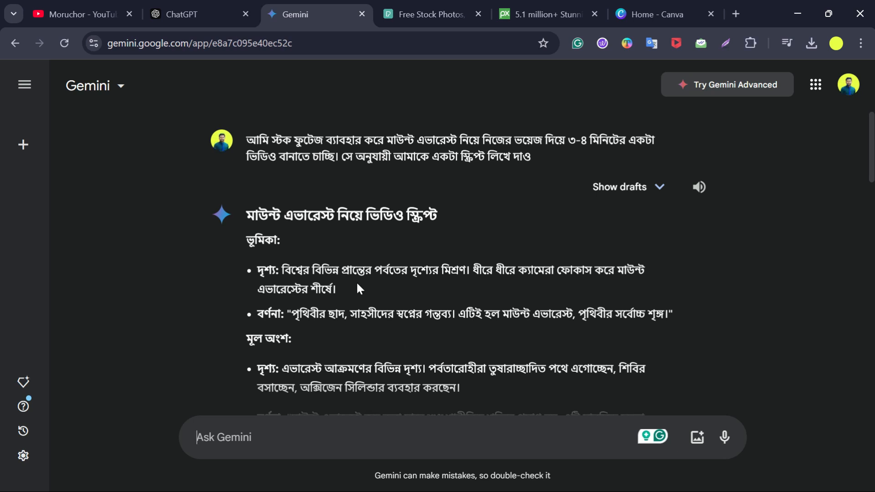
{"action": "scroll", "coordinate": [400, 285], "scroll_direction": "down", "scroll_amount": 2}
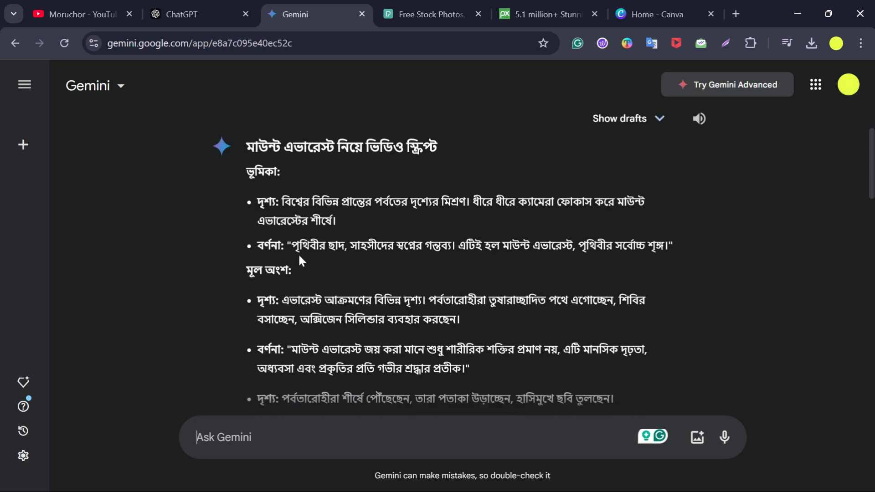
{"action": "left_click_drag", "start_coordinate": [291, 245], "coordinate": [350, 246]}
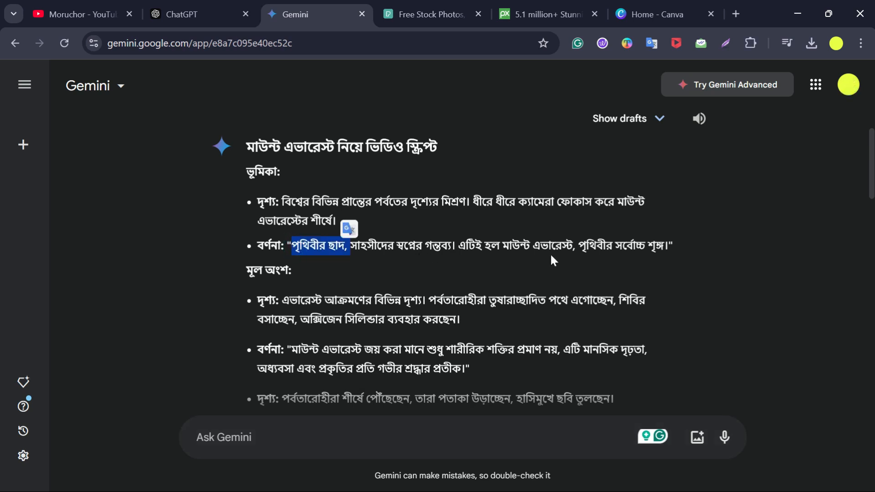
{"action": "left_click_drag", "start_coordinate": [668, 246], "coordinate": [292, 247]}
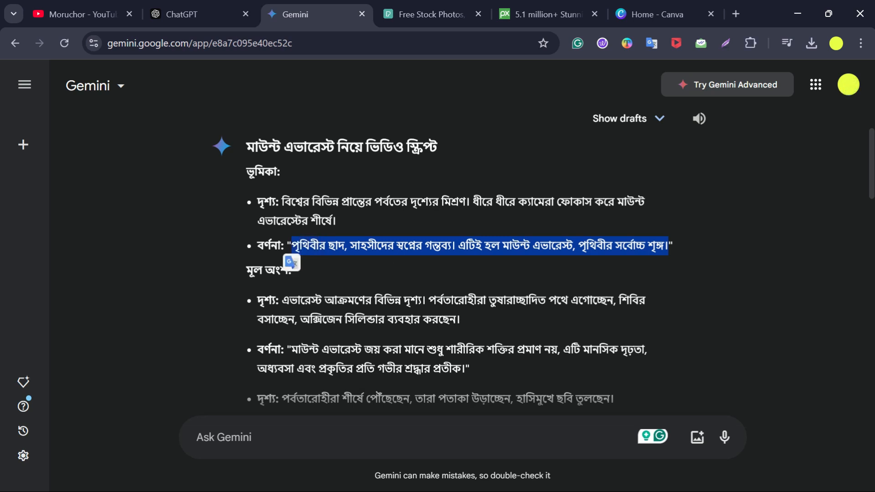
{"action": "left_click", "coordinate": [432, 267]}
{"action": "scroll", "coordinate": [432, 267], "scroll_direction": "down", "scroll_amount": 2}
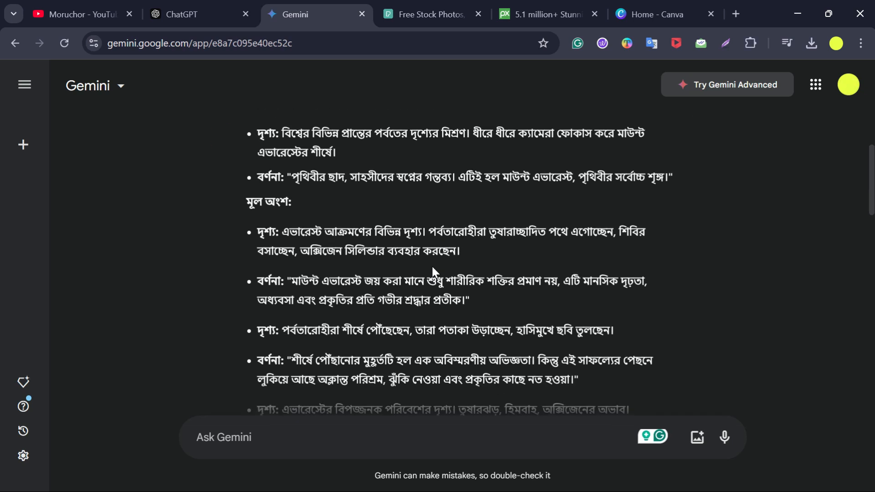
- Read the main-section scenes and narration in Gemini's script, highlighting lines for comparison
{"action": "left_click_drag", "start_coordinate": [279, 232], "coordinate": [456, 253]}
{"action": "left_click", "coordinate": [537, 266]}
{"action": "left_click_drag", "start_coordinate": [290, 281], "coordinate": [467, 301]}
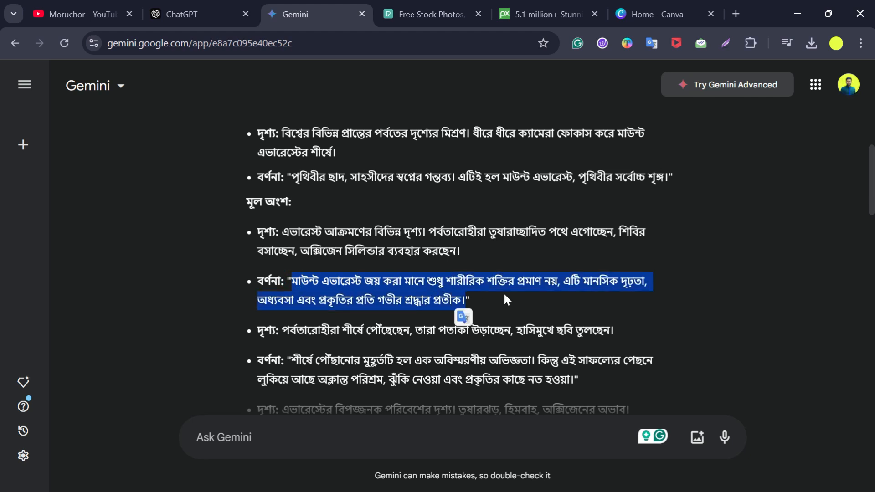
{"action": "left_click", "coordinate": [441, 272]}
{"action": "scroll", "coordinate": [441, 273], "scroll_direction": "up", "scroll_amount": 2}
{"action": "scroll", "coordinate": [441, 273], "scroll_direction": "down", "scroll_amount": 2}
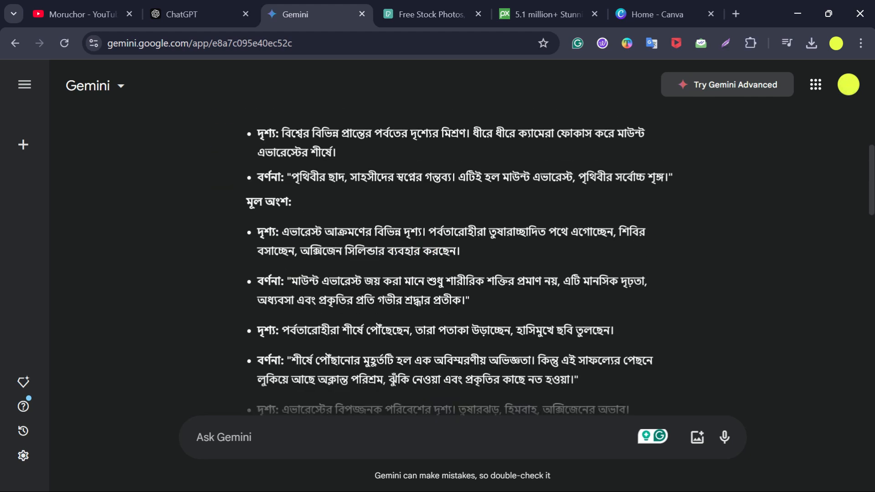
{"action": "scroll", "coordinate": [441, 272], "scroll_direction": "up", "scroll_amount": 4}
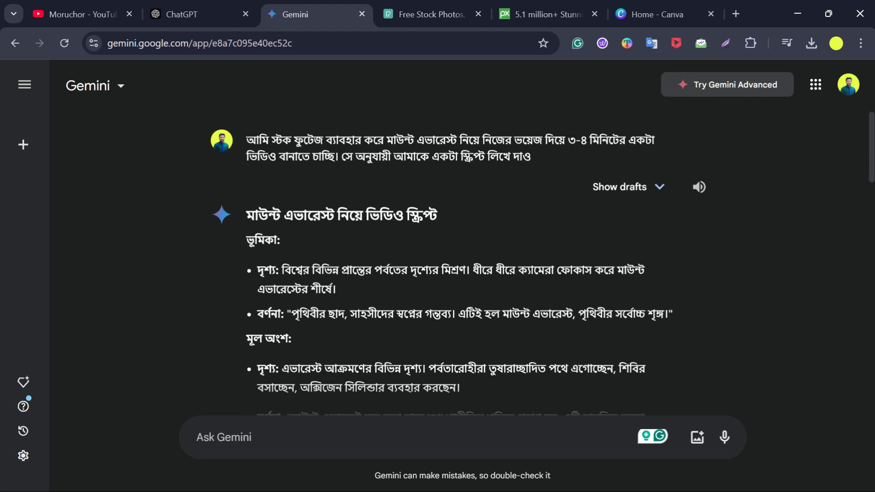
{"action": "scroll", "coordinate": [441, 273], "scroll_direction": "down", "scroll_amount": 4}
{"action": "scroll", "coordinate": [401, 234], "scroll_direction": "up", "scroll_amount": 2}
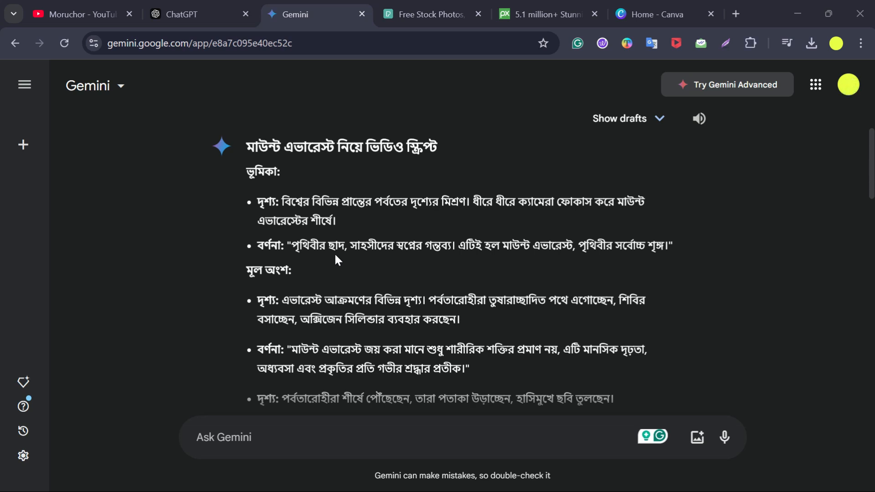
- Return to ChatGPT and reread its intro visual lines to compare with Gemini's version
{"action": "left_click", "coordinate": [201, 10]}
{"action": "scroll", "coordinate": [354, 223], "scroll_direction": "down", "scroll_amount": 2}
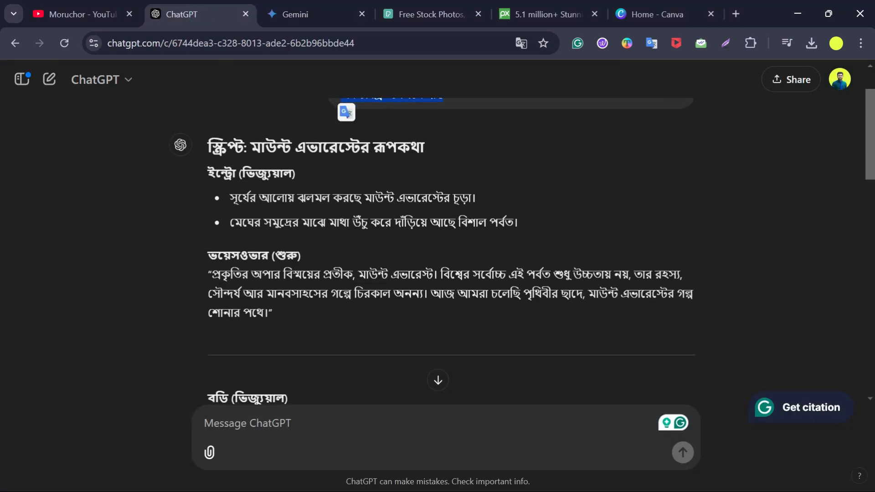
{"action": "left_click", "coordinate": [389, 254]}
{"action": "left_click_drag", "start_coordinate": [228, 196], "coordinate": [523, 233]}
{"action": "left_click", "coordinate": [430, 270]}
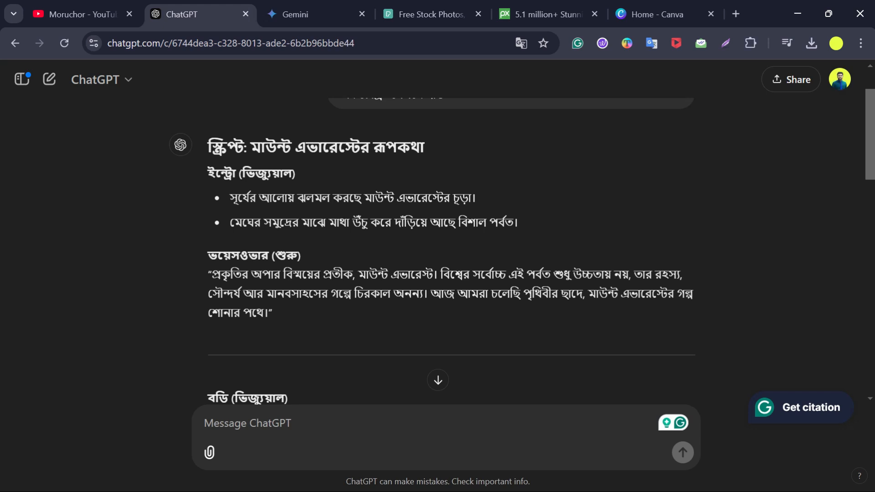
- Switch to Pexels, set the search type to Videos and search for Mount Everest
{"action": "left_click", "coordinate": [430, 9]}
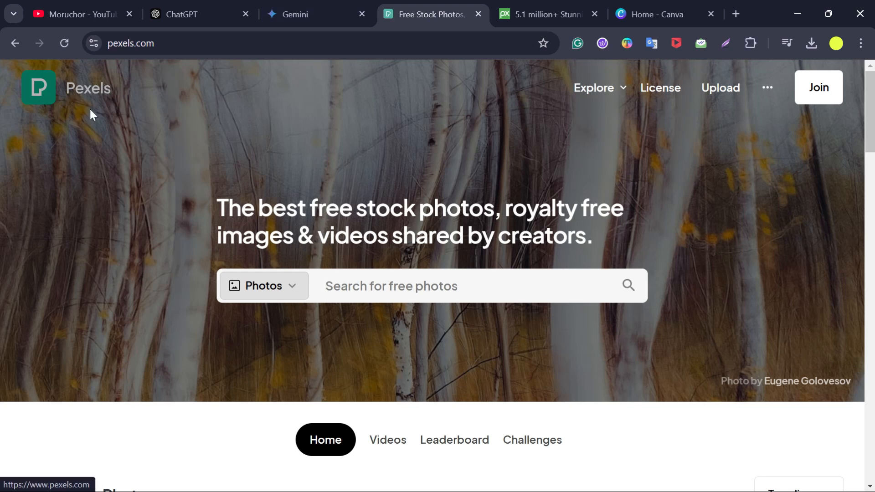
{"action": "left_click", "coordinate": [273, 292]}
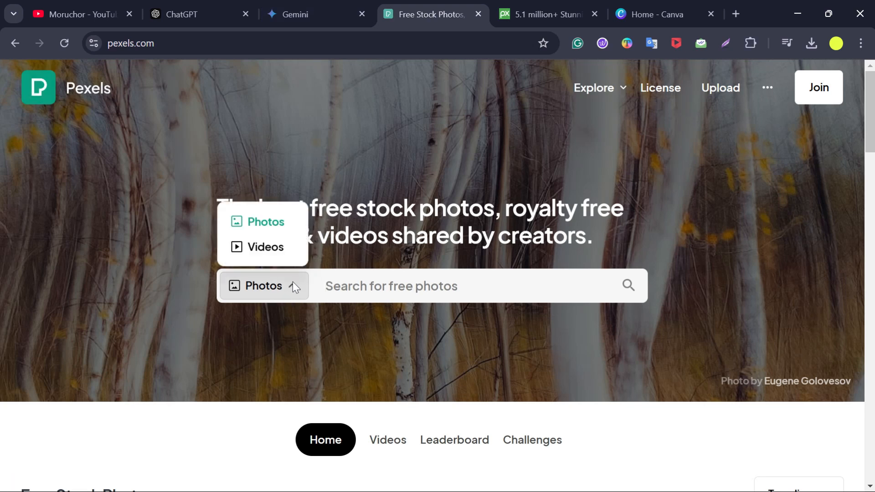
{"action": "left_click", "coordinate": [260, 248]}
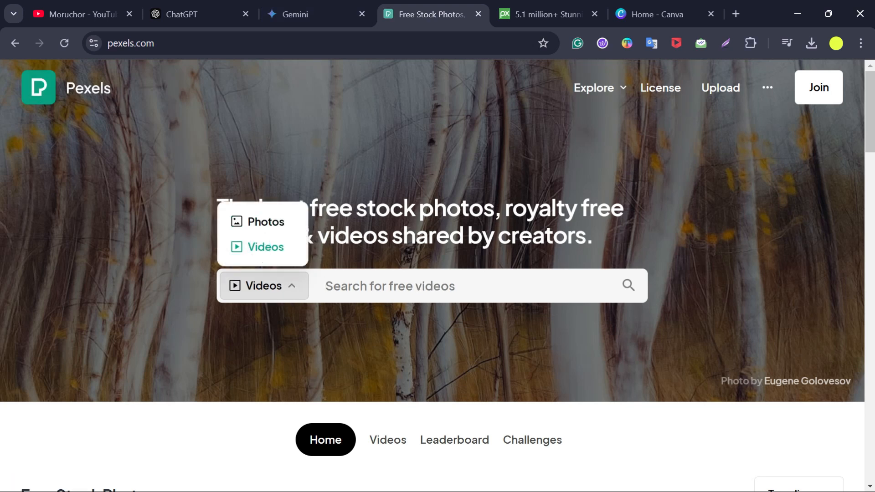
{"action": "left_click", "coordinate": [391, 286]}
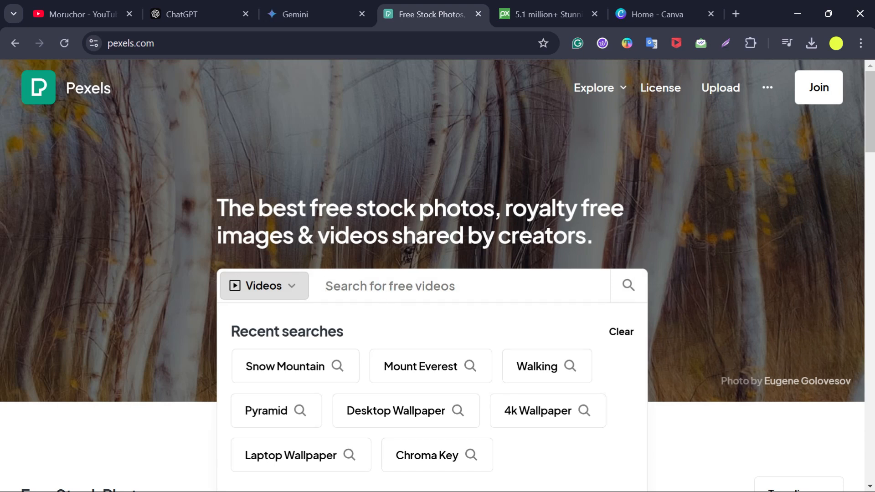
{"action": "type", "text": "M"}
{"action": "key", "text": "BackSpace"}
{"action": "type", "text": "Mount"}
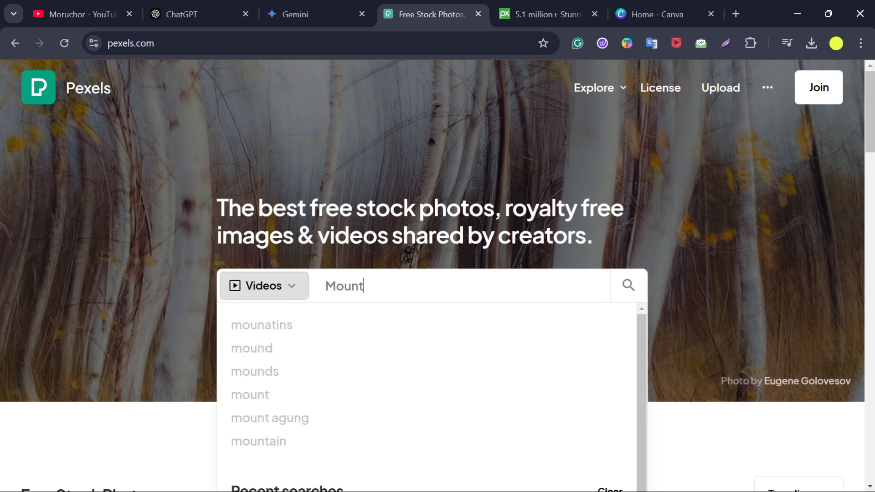
{"action": "type", "text": " Everes"}
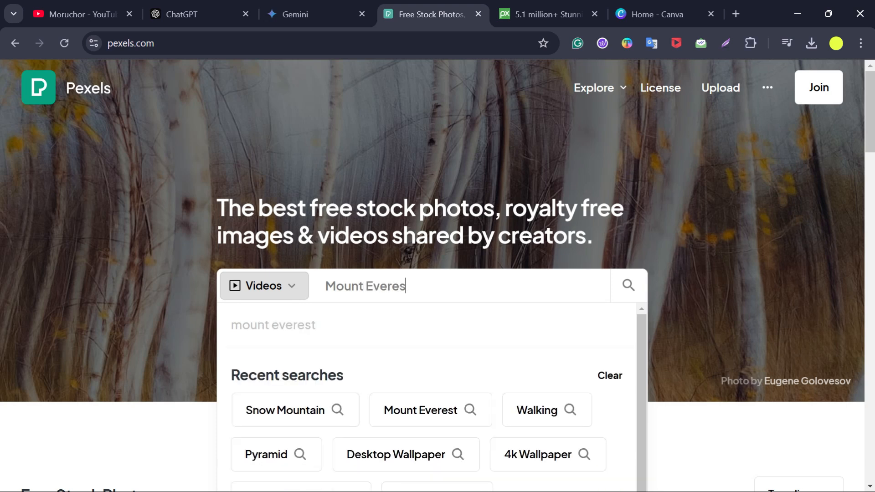
{"action": "type", "text": "t"}
{"action": "key", "text": "Return"}
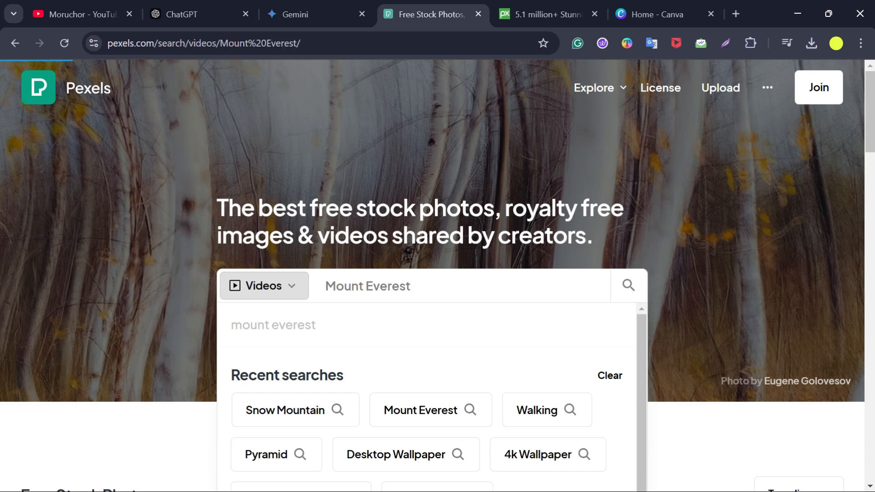
- Browse the Mount Everest video results and open the related snow mountain search
{"action": "scroll", "coordinate": [520, 279], "scroll_direction": "down", "scroll_amount": 5}
{"action": "scroll", "coordinate": [459, 298], "scroll_direction": "down", "scroll_amount": 10}
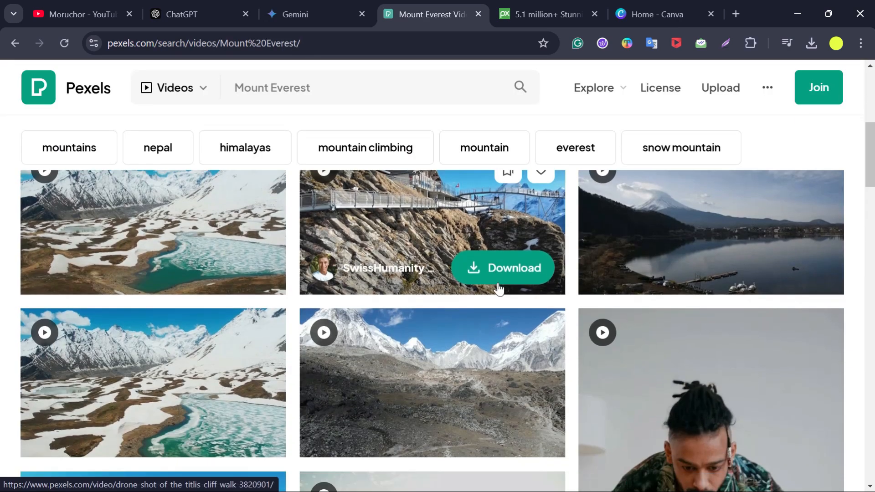
{"action": "scroll", "coordinate": [458, 298], "scroll_direction": "up", "scroll_amount": 5}
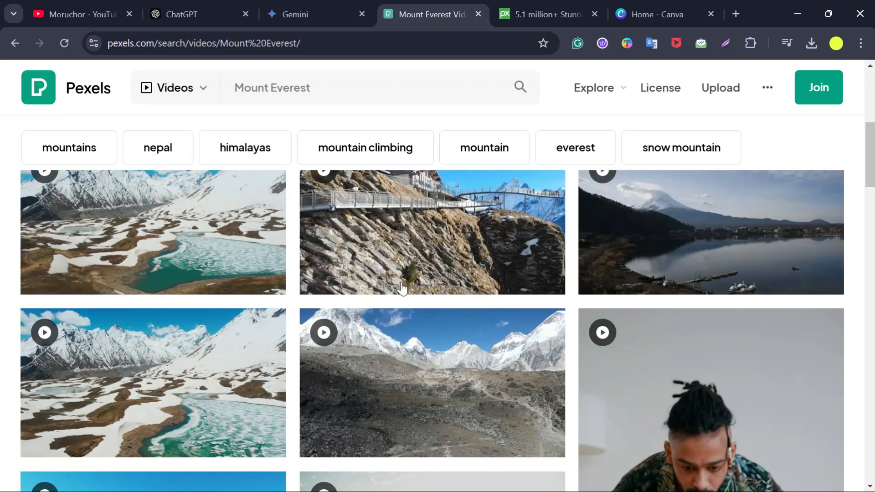
{"action": "scroll", "coordinate": [592, 296], "scroll_direction": "up", "scroll_amount": 5}
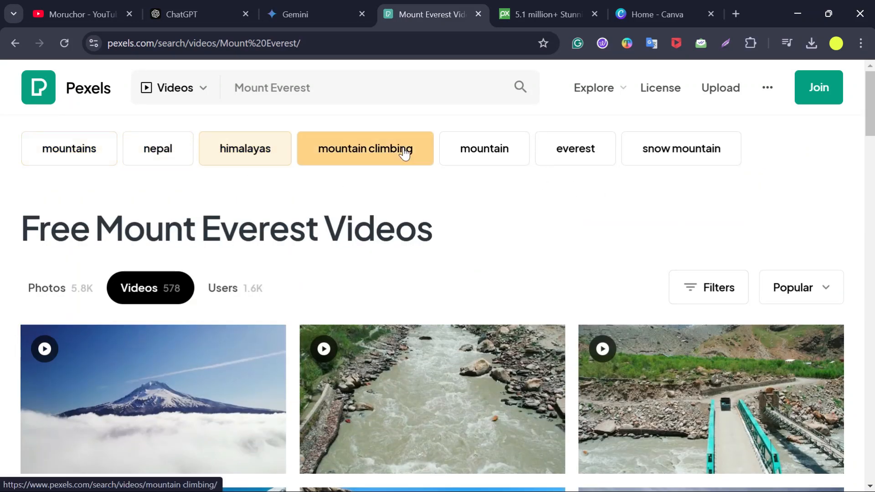
{"action": "left_click", "coordinate": [660, 150]}
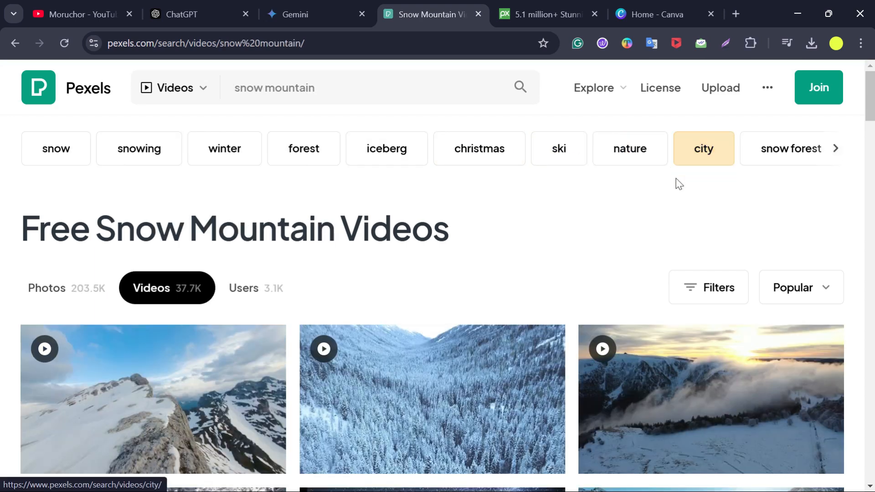
- Scroll through the snow mountain video results on Pexels
{"action": "scroll", "coordinate": [606, 278], "scroll_direction": "down", "scroll_amount": 5}
{"action": "scroll", "coordinate": [598, 292], "scroll_direction": "down", "scroll_amount": 6}
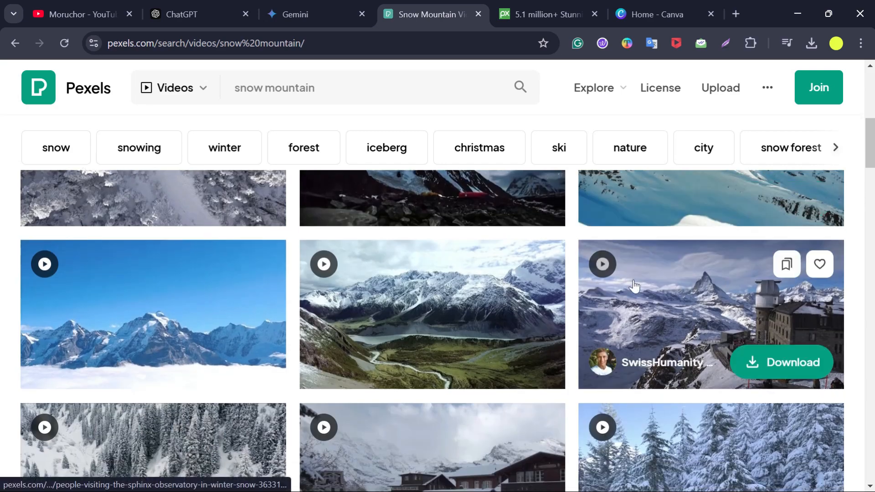
{"action": "scroll", "coordinate": [461, 287], "scroll_direction": "down", "scroll_amount": 6}
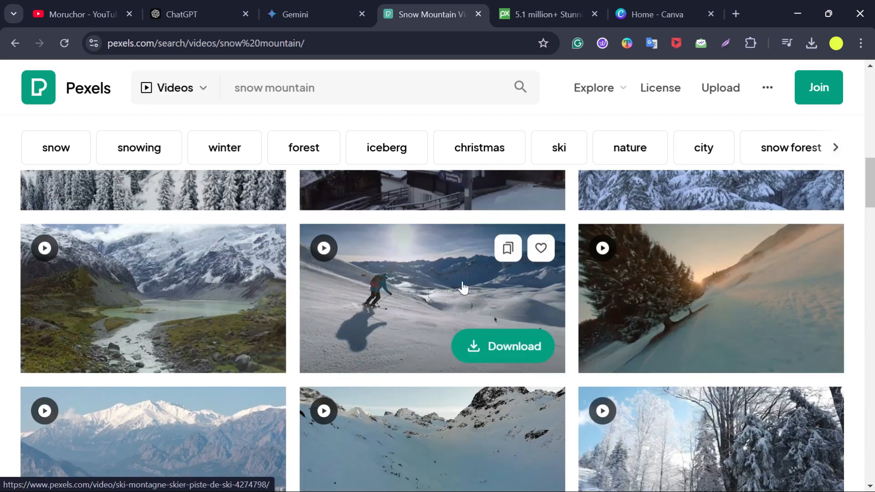
{"action": "scroll", "coordinate": [420, 305], "scroll_direction": "up", "scroll_amount": 20}
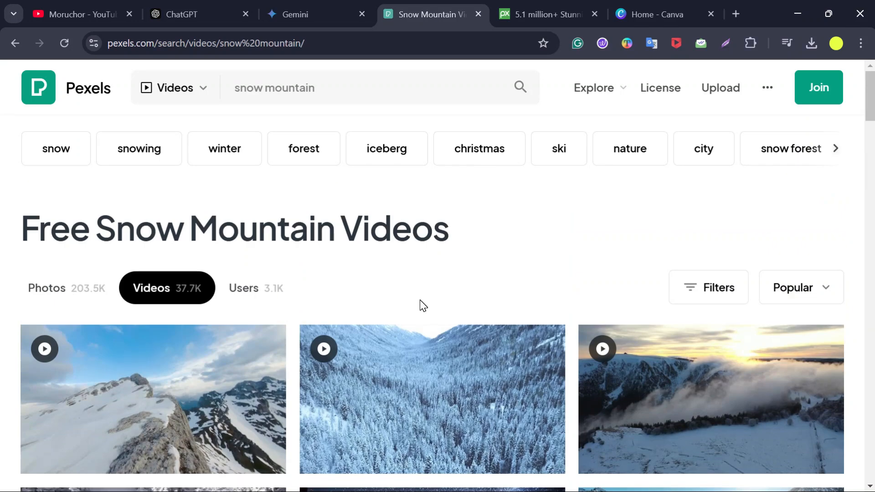
- Switch to Pixabay, set the search type to Videos and search for Mount everest
{"action": "left_click", "coordinate": [531, 9]}
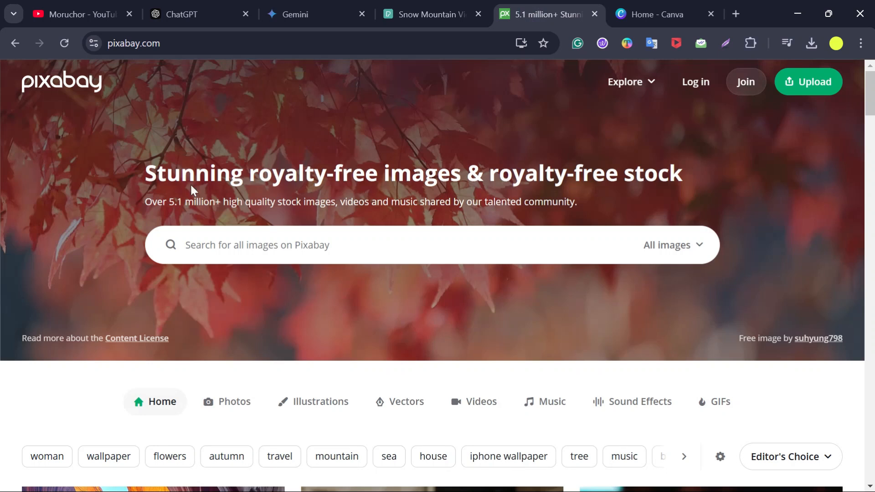
{"action": "left_click", "coordinate": [682, 246]}
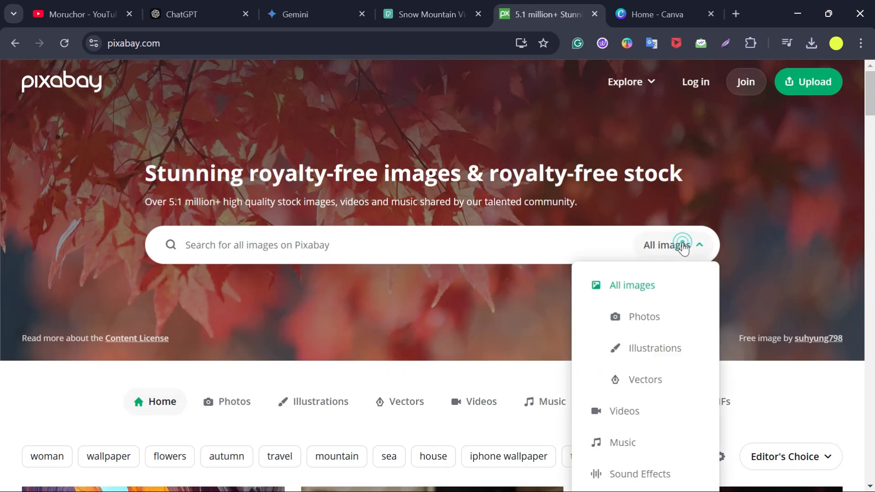
{"action": "scroll", "coordinate": [683, 250], "scroll_direction": "down", "scroll_amount": 2}
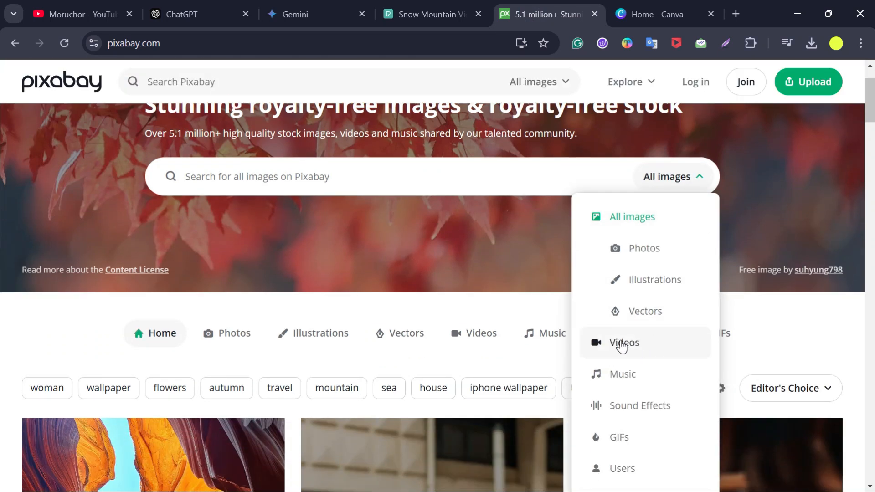
{"action": "left_click", "coordinate": [621, 344]}
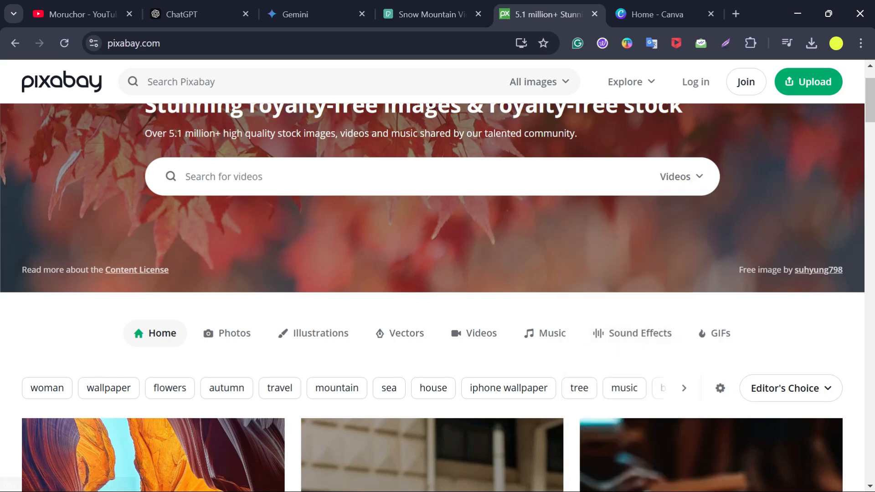
{"action": "left_click", "coordinate": [256, 180]}
{"action": "type", "text": "Mo"}
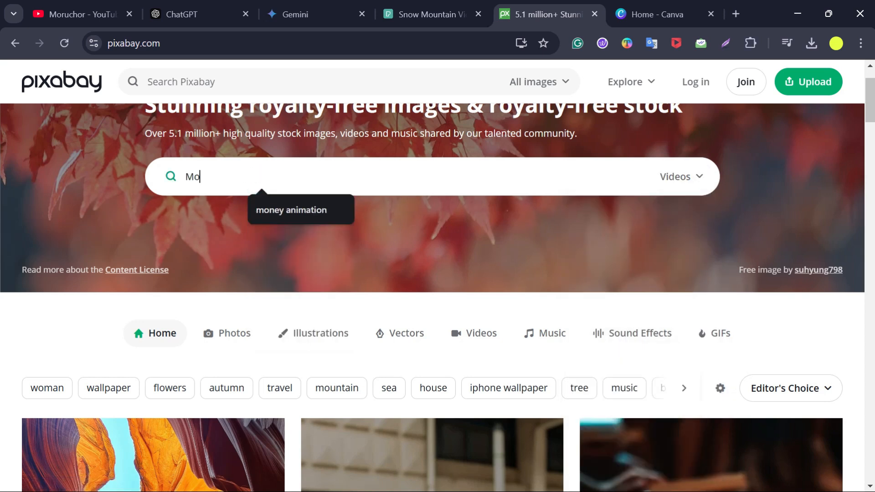
{"action": "type", "text": "unt everest"}
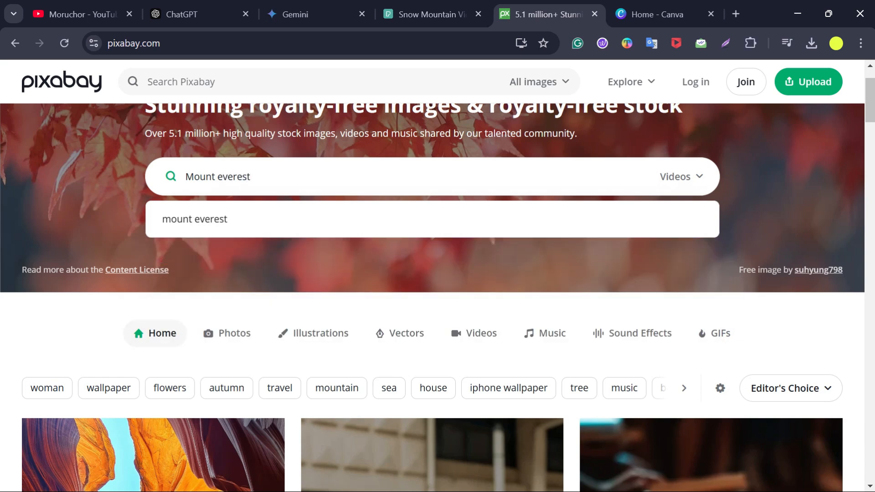
{"action": "key", "text": "Return"}
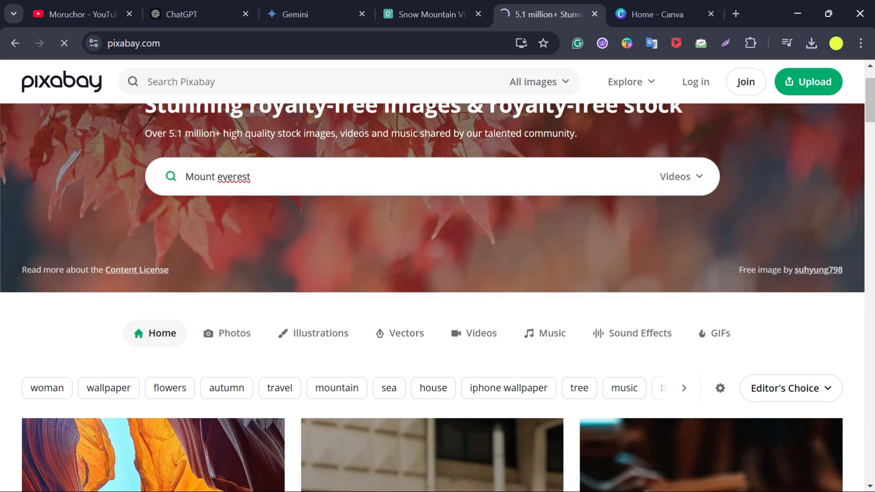
- Browse the Pixabay Mount Everest video results
{"action": "scroll", "coordinate": [455, 360], "scroll_direction": "down", "scroll_amount": 6}
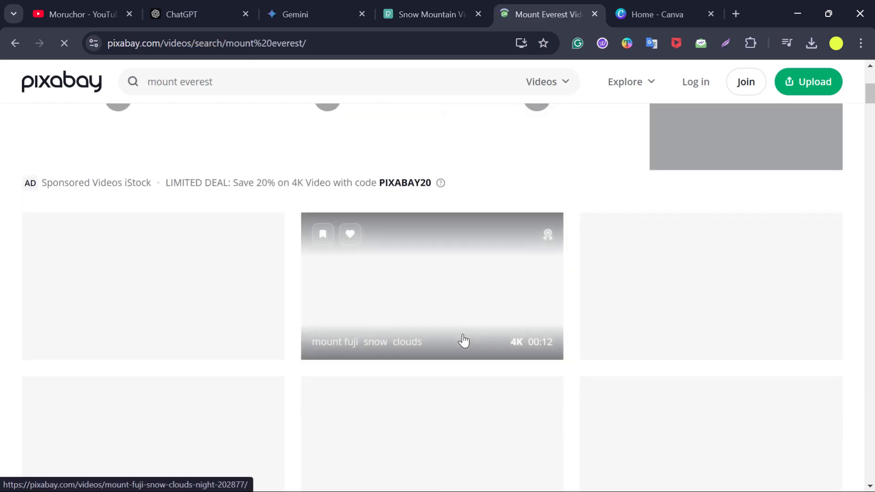
{"action": "scroll", "coordinate": [465, 341], "scroll_direction": "down", "scroll_amount": 5}
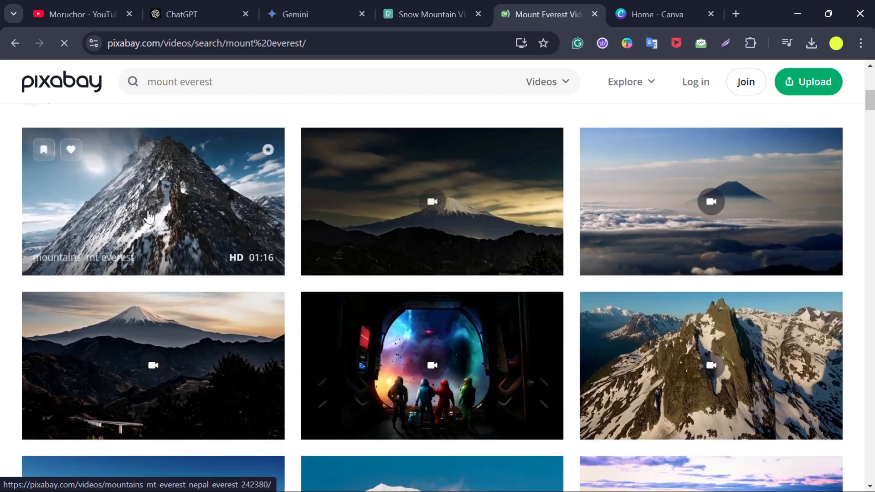
{"action": "scroll", "coordinate": [465, 324], "scroll_direction": "down", "scroll_amount": 4}
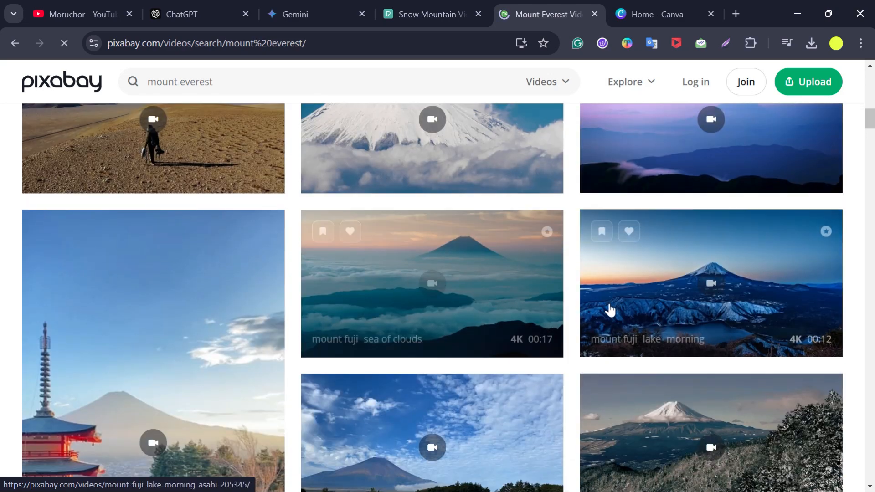
{"action": "scroll", "coordinate": [608, 309], "scroll_direction": "down", "scroll_amount": 2}
{"action": "scroll", "coordinate": [519, 269], "scroll_direction": "up", "scroll_amount": 7}
{"action": "scroll", "coordinate": [488, 276], "scroll_direction": "up", "scroll_amount": 8}
{"action": "scroll", "coordinate": [490, 274], "scroll_direction": "down", "scroll_amount": 4}
{"action": "scroll", "coordinate": [490, 274], "scroll_direction": "up", "scroll_amount": 3}
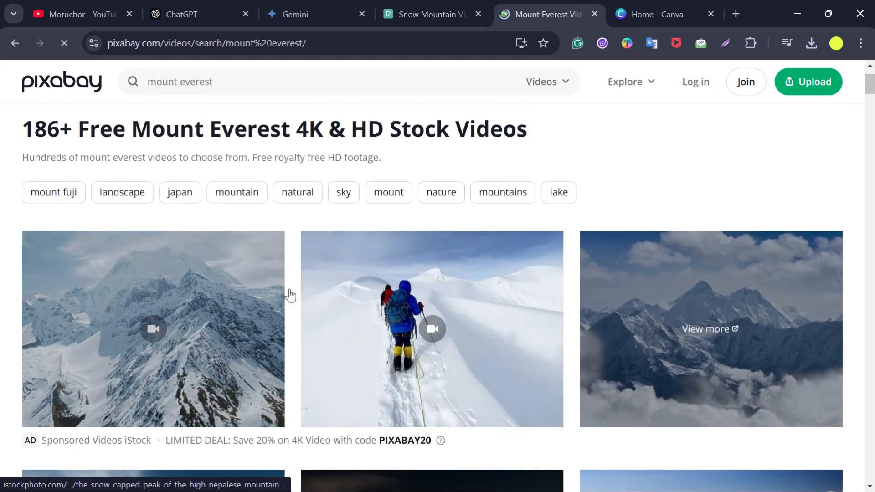
{"action": "scroll", "coordinate": [588, 306], "scroll_direction": "down", "scroll_amount": 1}
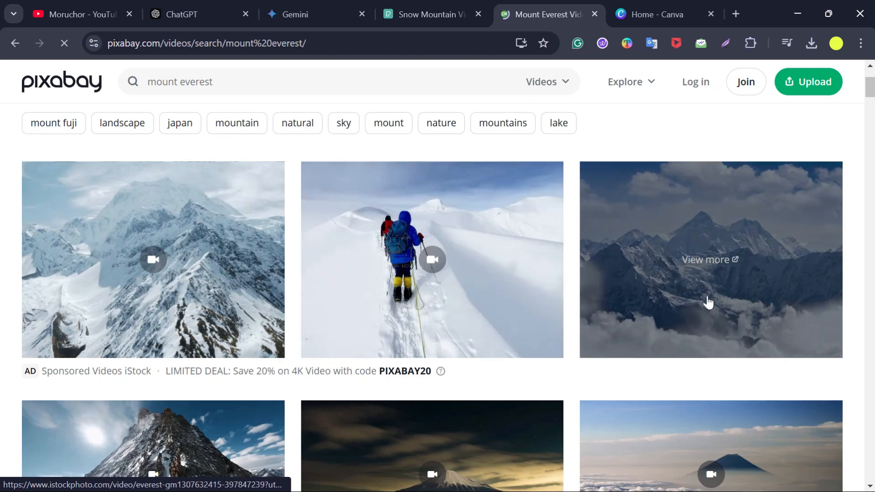
{"action": "scroll", "coordinate": [706, 299], "scroll_direction": "down", "scroll_amount": 2}
{"action": "scroll", "coordinate": [707, 301], "scroll_direction": "down", "scroll_amount": 2}
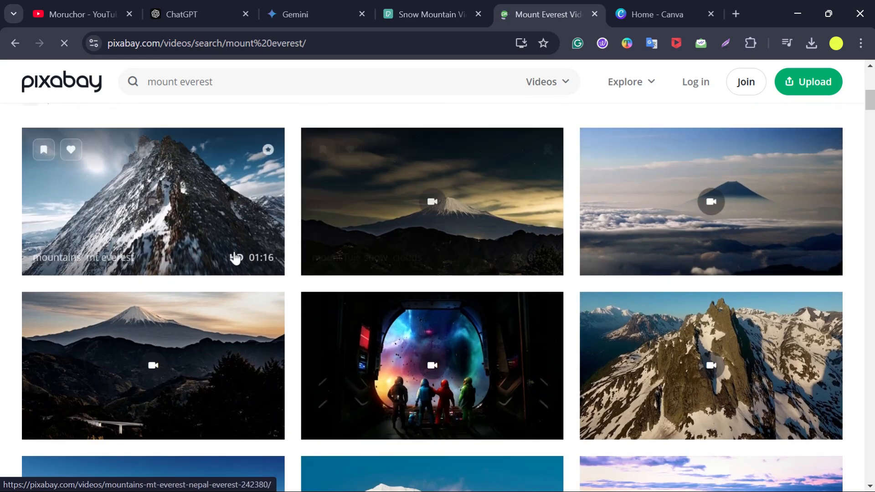
{"action": "scroll", "coordinate": [451, 261], "scroll_direction": "down", "scroll_amount": 2}
{"action": "scroll", "coordinate": [449, 264], "scroll_direction": "down", "scroll_amount": 2}
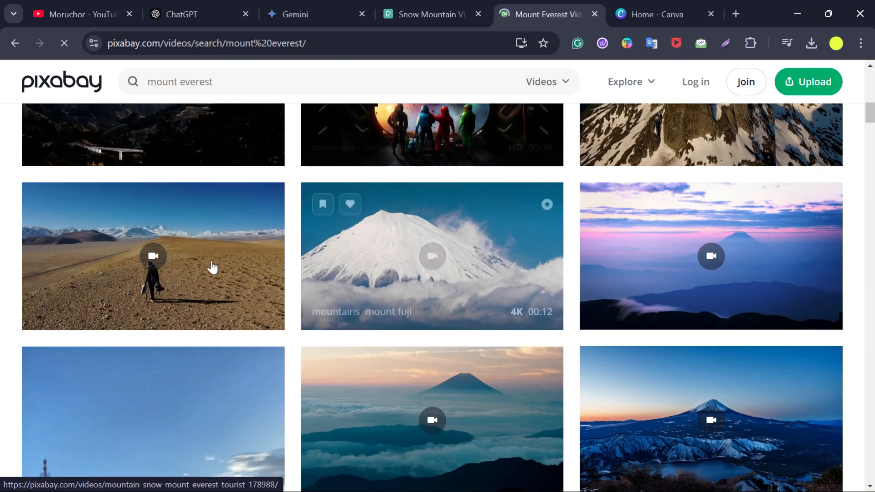
{"action": "scroll", "coordinate": [497, 292], "scroll_direction": "down", "scroll_amount": 3}
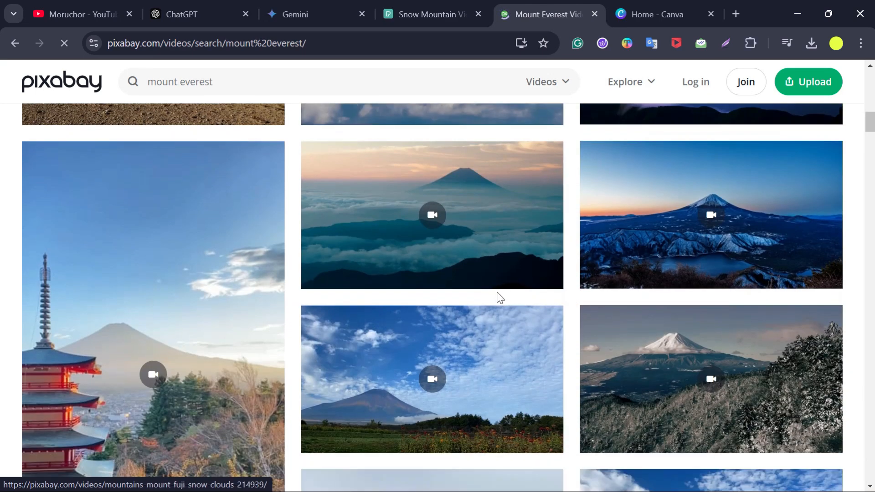
{"action": "scroll", "coordinate": [495, 292], "scroll_direction": "up", "scroll_amount": 12}
{"action": "scroll", "coordinate": [495, 298], "scroll_direction": "up", "scroll_amount": 2}
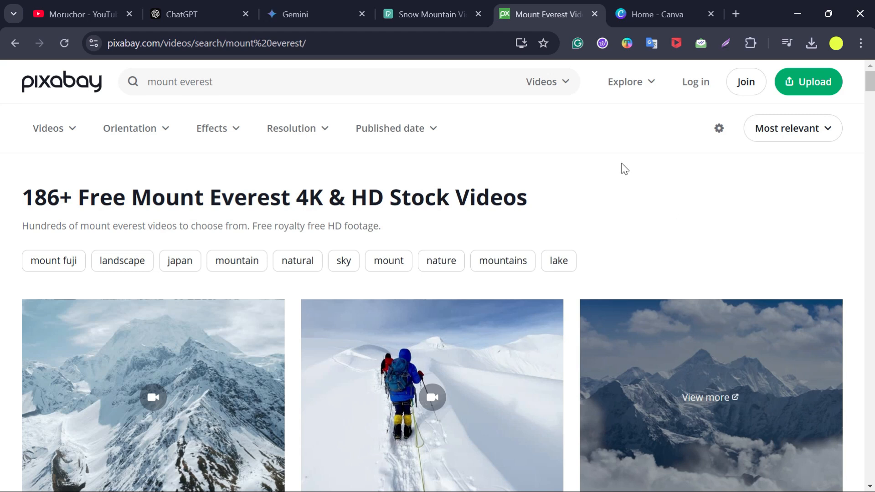
- Switch to Canva and create a new custom-size design of 1920 × 1080 px
{"action": "left_click", "coordinate": [666, 13]}
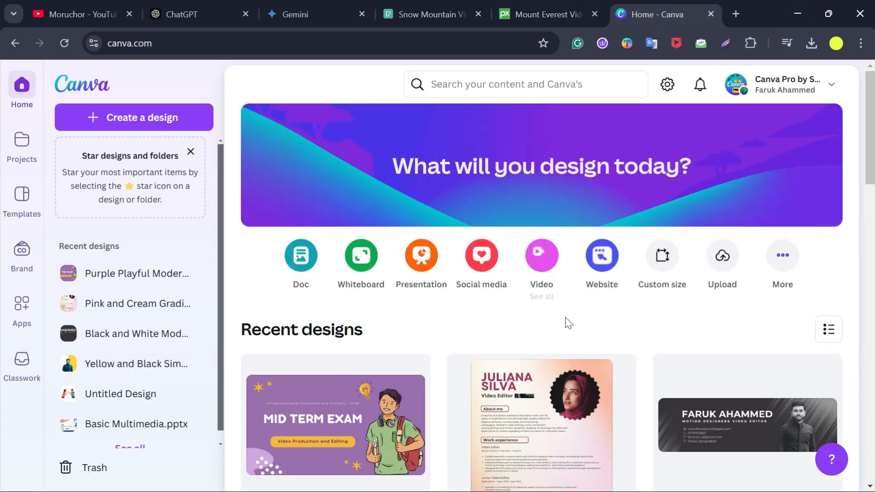
{"action": "scroll", "coordinate": [566, 322], "scroll_direction": "down", "scroll_amount": 2}
{"action": "scroll", "coordinate": [564, 322], "scroll_direction": "up", "scroll_amount": 2}
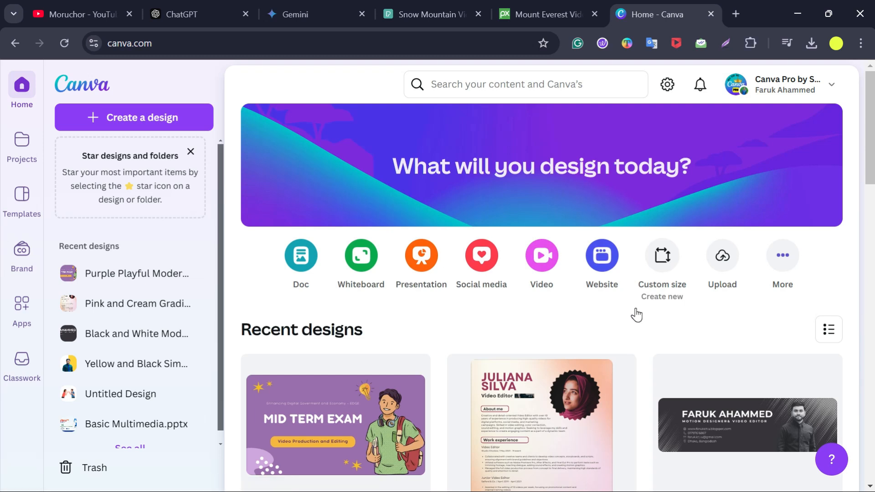
{"action": "left_click", "coordinate": [660, 268]}
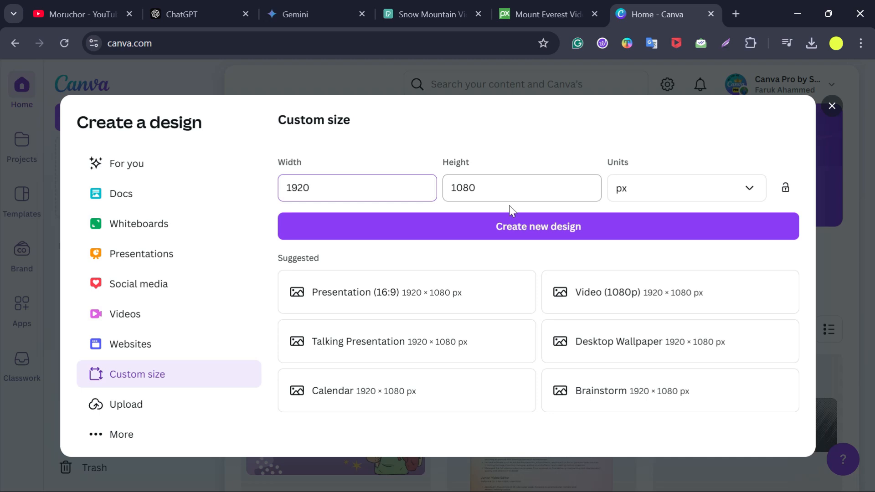
{"action": "left_click", "coordinate": [543, 234]}
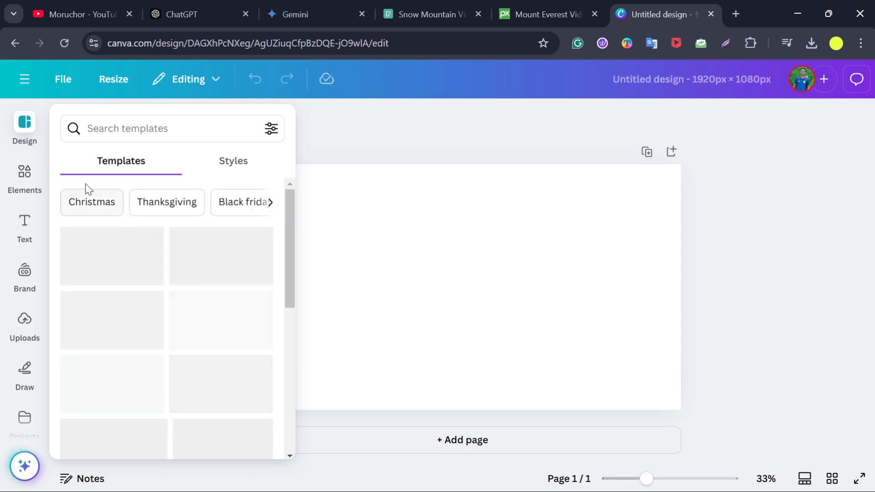
- Open the Videos library through the Apps section and scroll through the stock videos
{"action": "scroll", "coordinate": [35, 302], "scroll_direction": "down", "scroll_amount": 7}
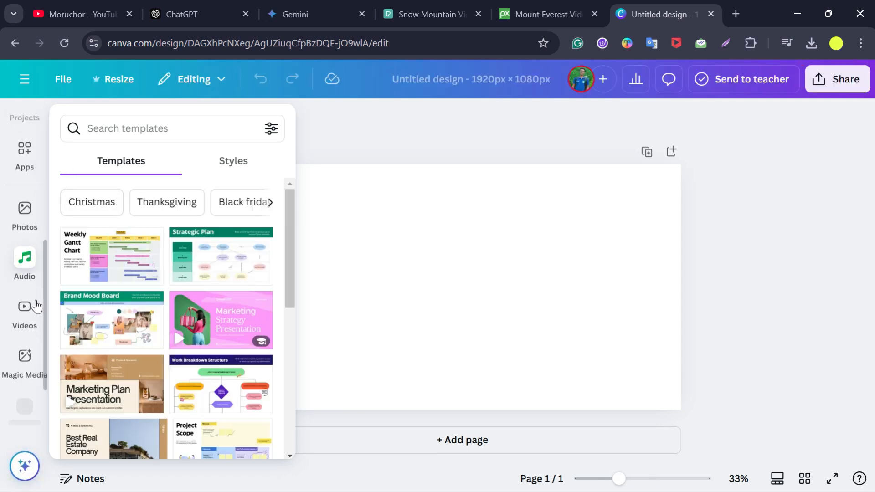
{"action": "scroll", "coordinate": [35, 305], "scroll_direction": "up", "scroll_amount": 8}
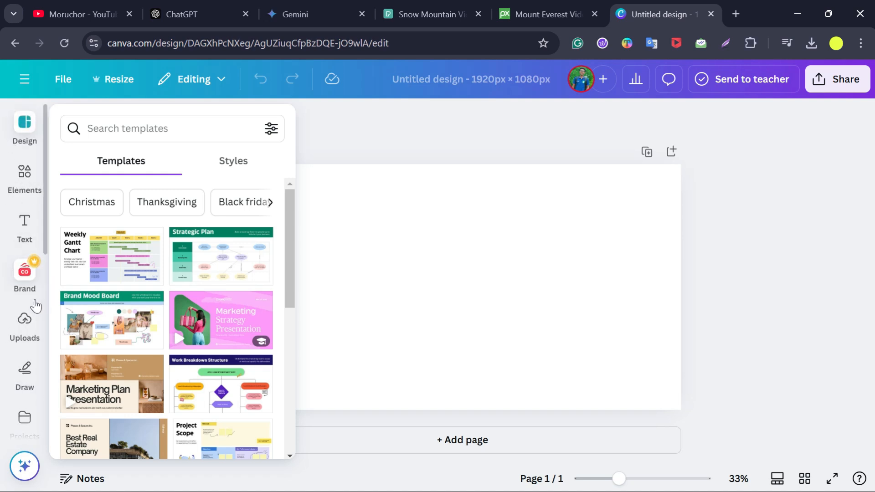
{"action": "scroll", "coordinate": [35, 300], "scroll_direction": "down", "scroll_amount": 7}
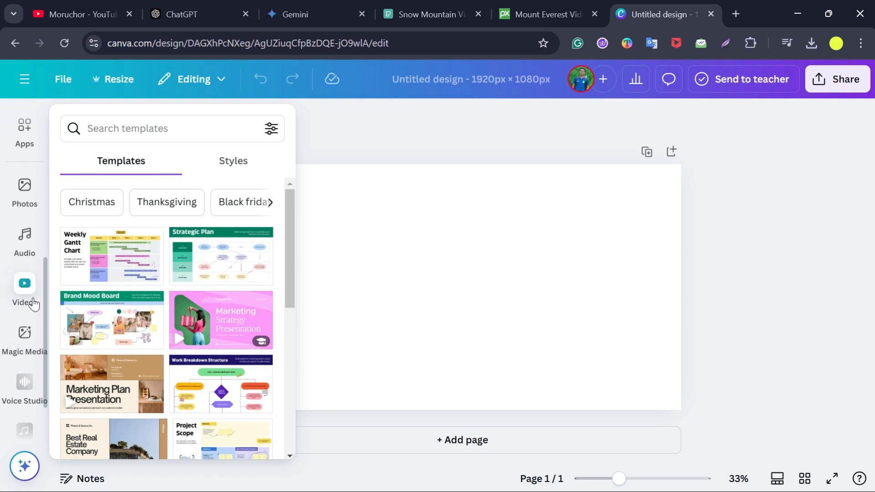
{"action": "scroll", "coordinate": [22, 259], "scroll_direction": "up", "scroll_amount": 5}
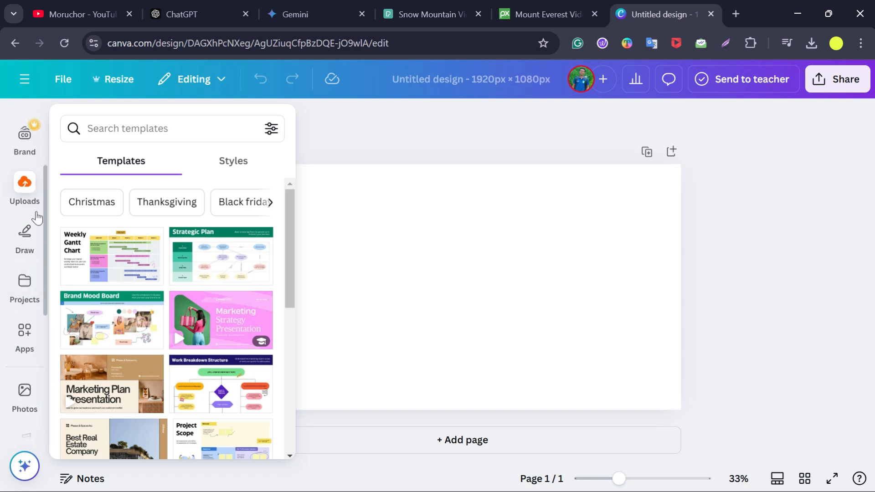
{"action": "scroll", "coordinate": [14, 274], "scroll_direction": "down", "scroll_amount": 5}
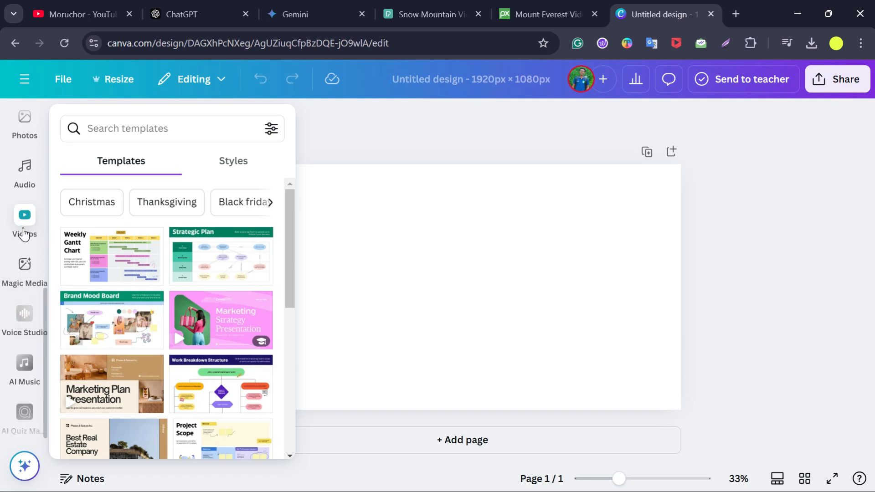
{"action": "scroll", "coordinate": [24, 234], "scroll_direction": "up", "scroll_amount": 2}
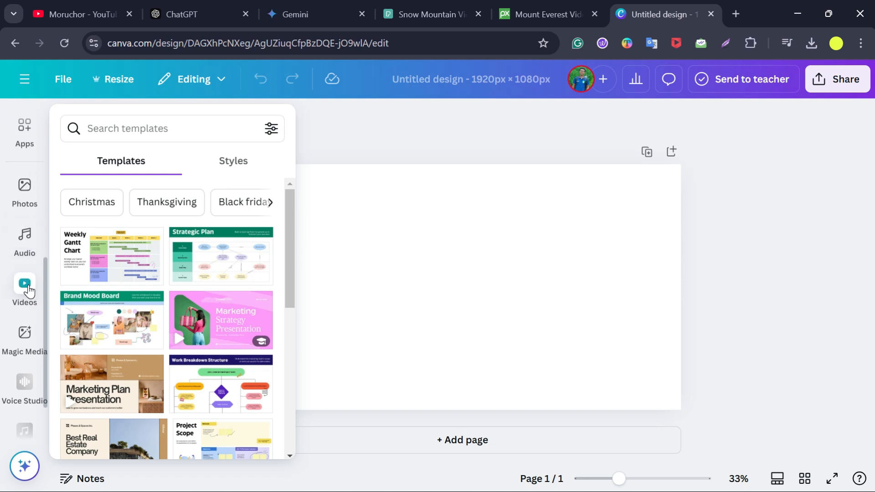
{"action": "scroll", "coordinate": [29, 290], "scroll_direction": "up", "scroll_amount": 5}
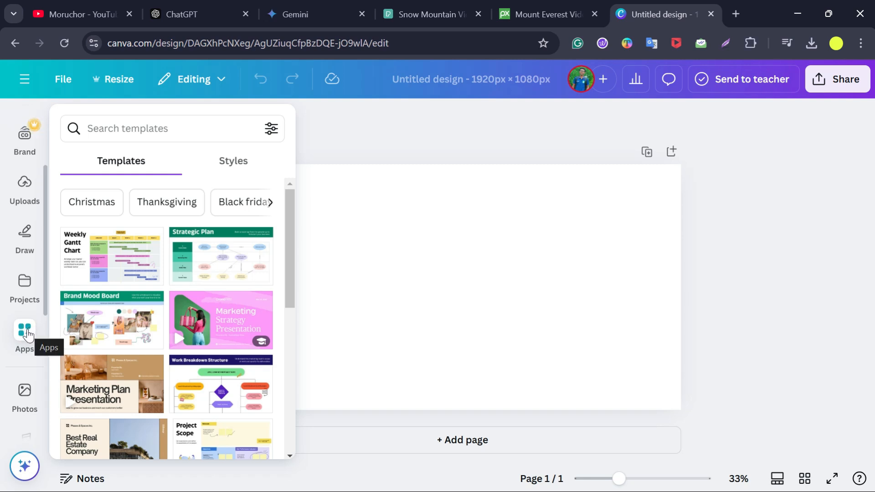
{"action": "left_click", "coordinate": [28, 336]}
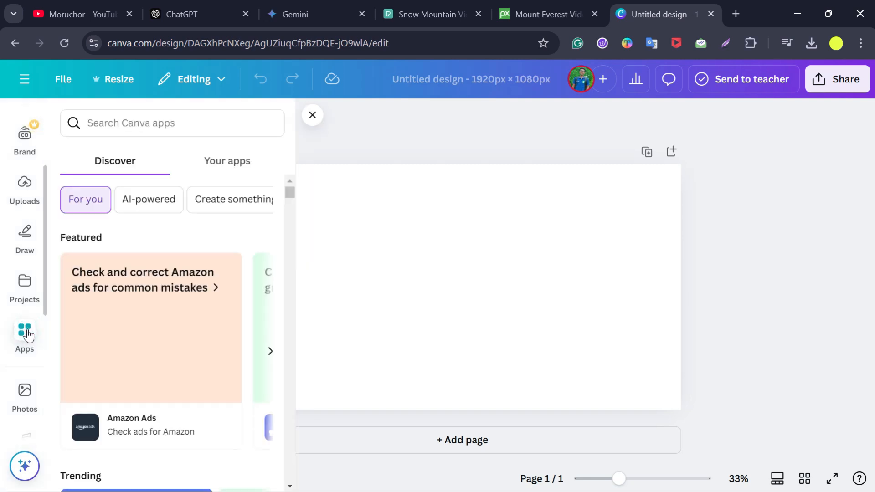
{"action": "scroll", "coordinate": [151, 350], "scroll_direction": "down", "scroll_amount": 7}
{"action": "scroll", "coordinate": [158, 335], "scroll_direction": "down", "scroll_amount": 2}
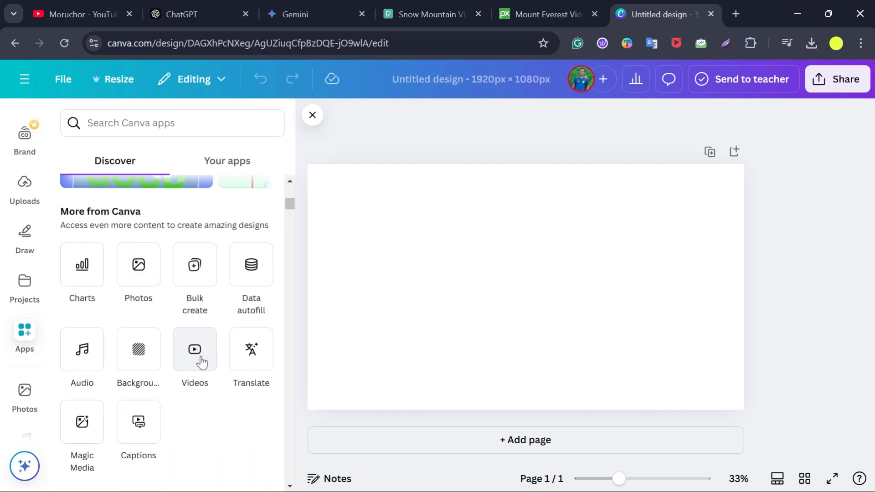
{"action": "left_click", "coordinate": [201, 361]}
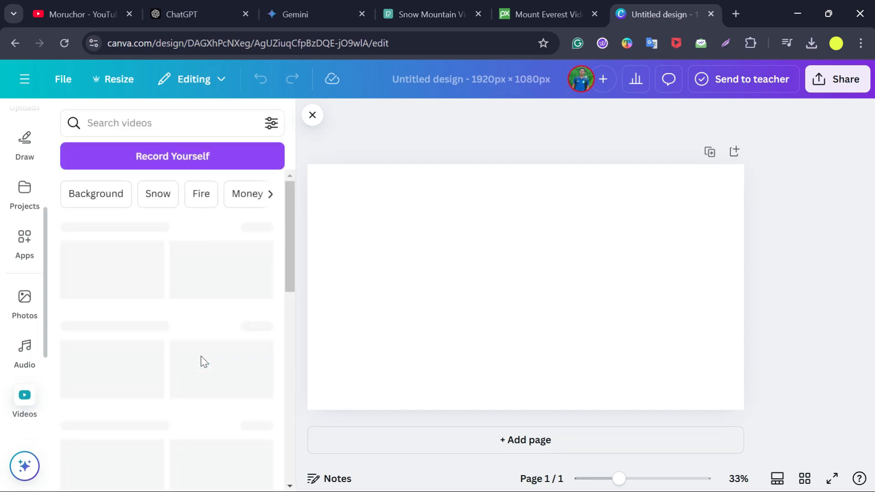
{"action": "scroll", "coordinate": [218, 309], "scroll_direction": "down", "scroll_amount": 4}
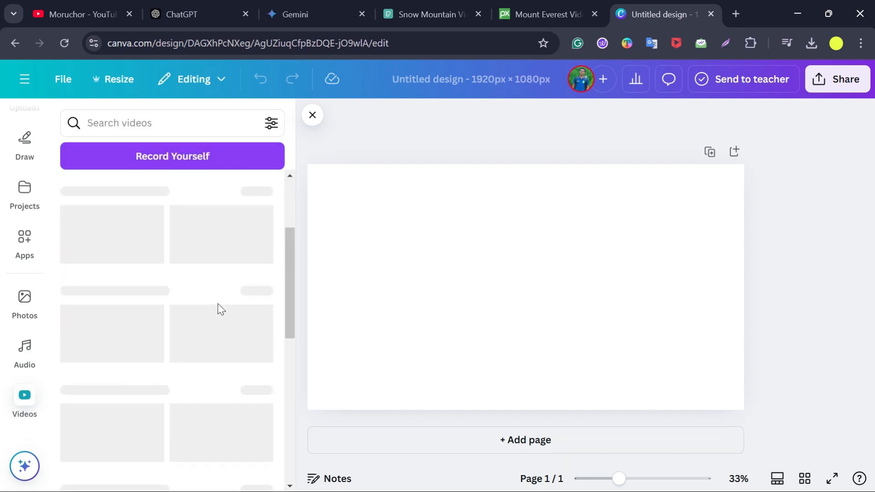
{"action": "scroll", "coordinate": [218, 309], "scroll_direction": "up", "scroll_amount": 4}
{"action": "scroll", "coordinate": [219, 309], "scroll_direction": "down", "scroll_amount": 5}
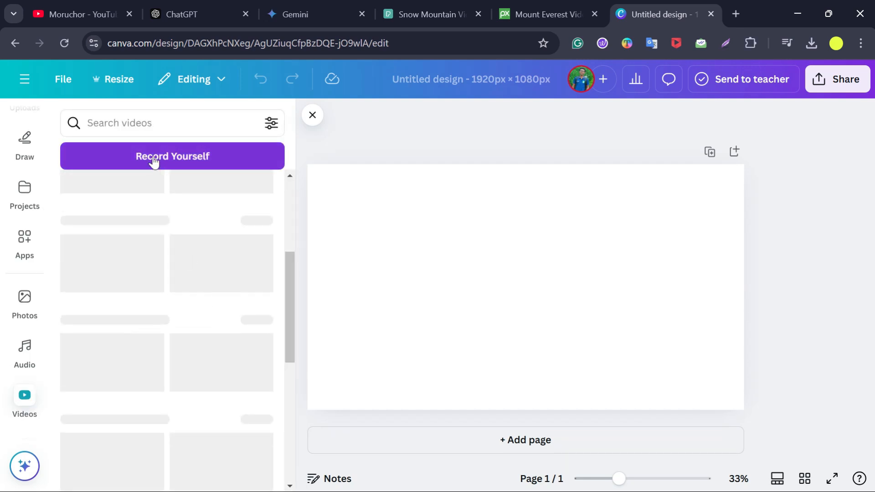
- Search the video library for pyramids and browse through the pyramid video results
{"action": "left_click", "coordinate": [137, 123]}
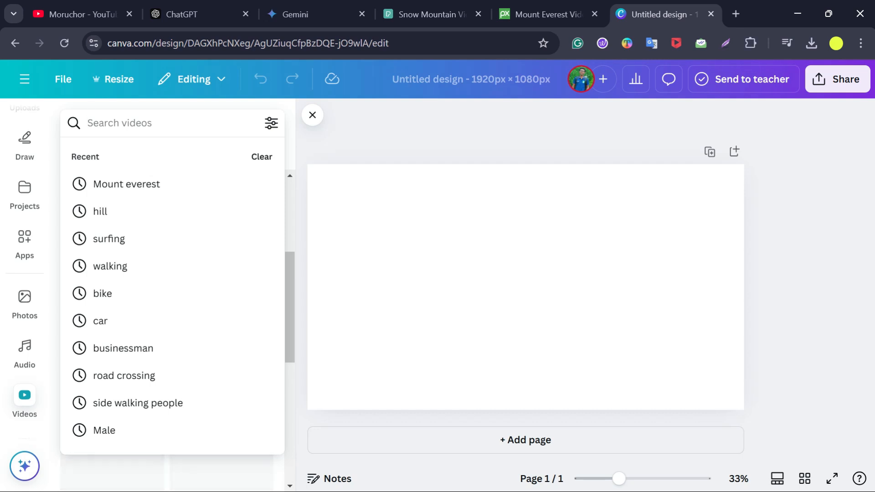
{"action": "type", "text": "p"}
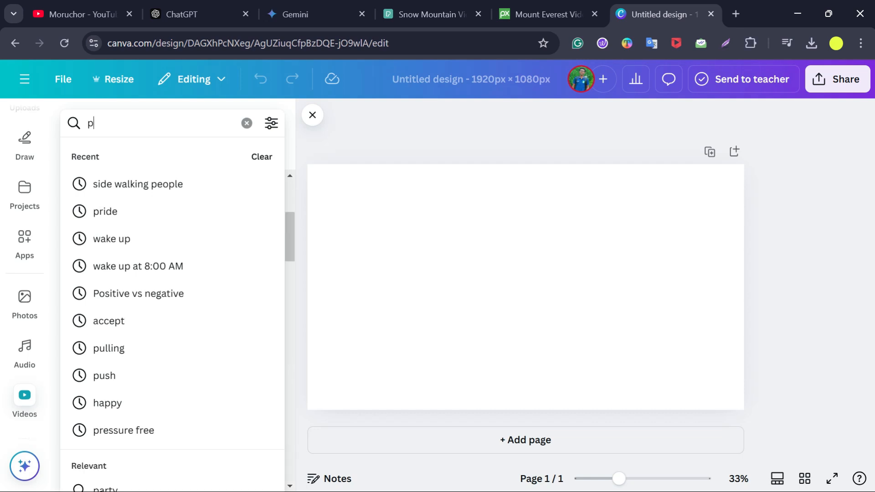
{"action": "type", "text": "yramid"}
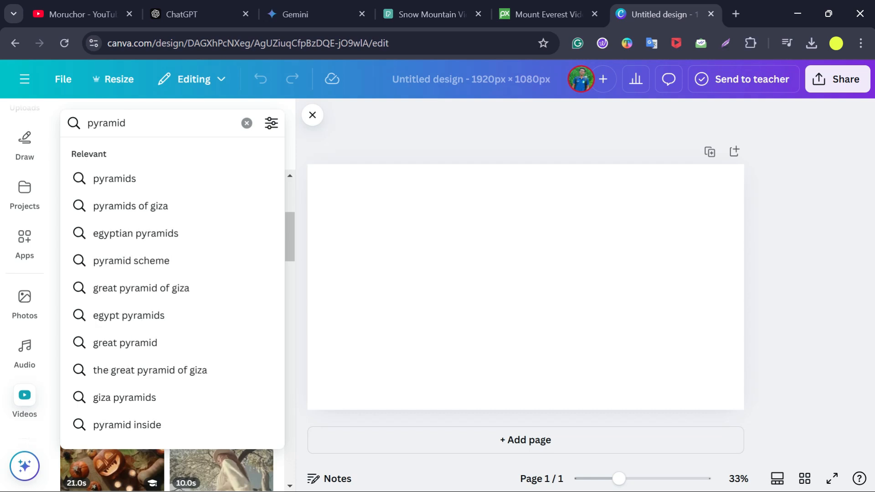
{"action": "left_click", "coordinate": [152, 178]}
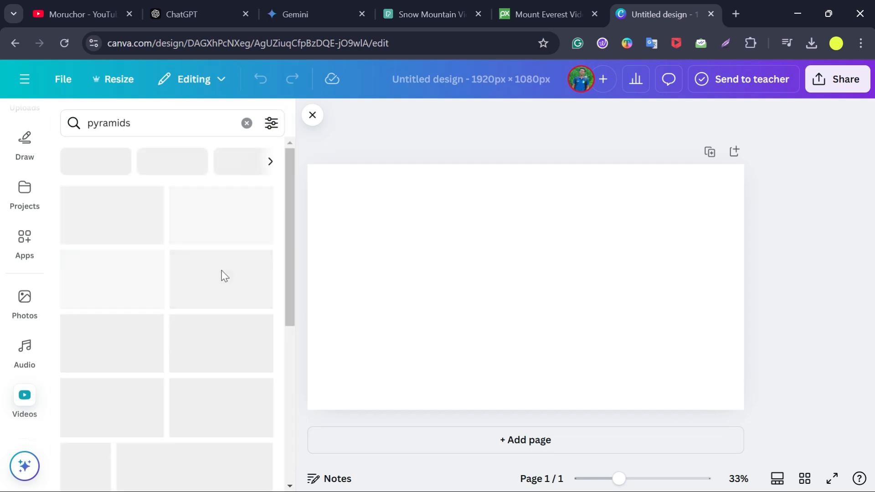
{"action": "scroll", "coordinate": [208, 283], "scroll_direction": "down", "scroll_amount": 2}
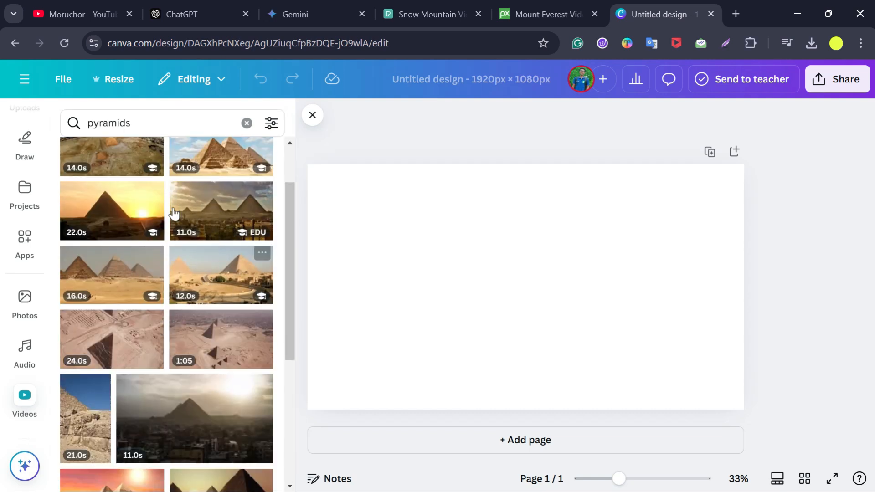
{"action": "scroll", "coordinate": [201, 277], "scroll_direction": "down", "scroll_amount": 5}
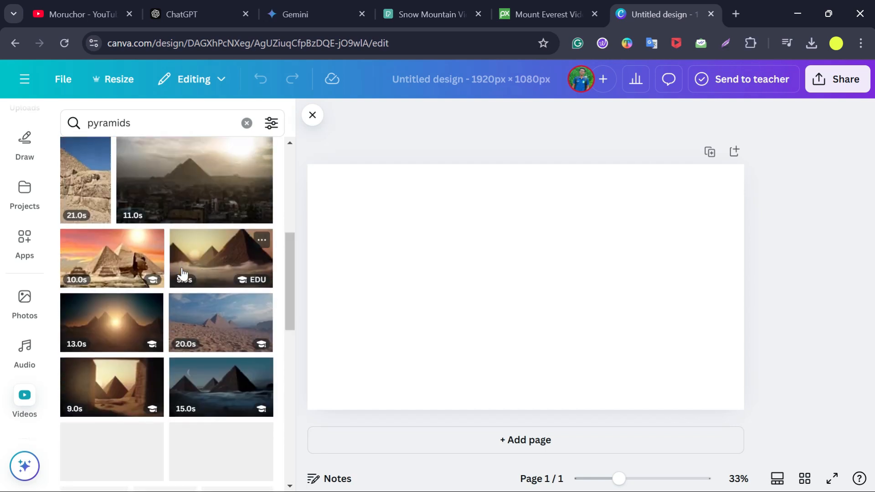
{"action": "scroll", "coordinate": [211, 276], "scroll_direction": "down", "scroll_amount": 2}
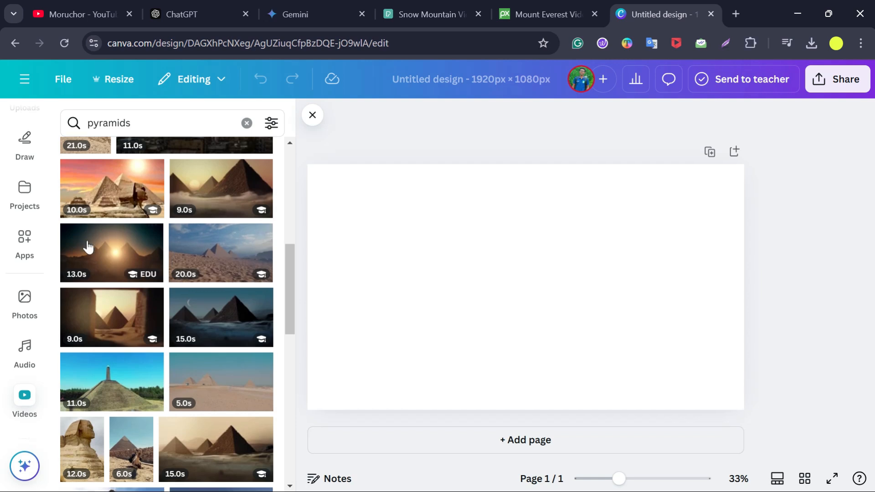
{"action": "scroll", "coordinate": [88, 247], "scroll_direction": "down", "scroll_amount": 9}
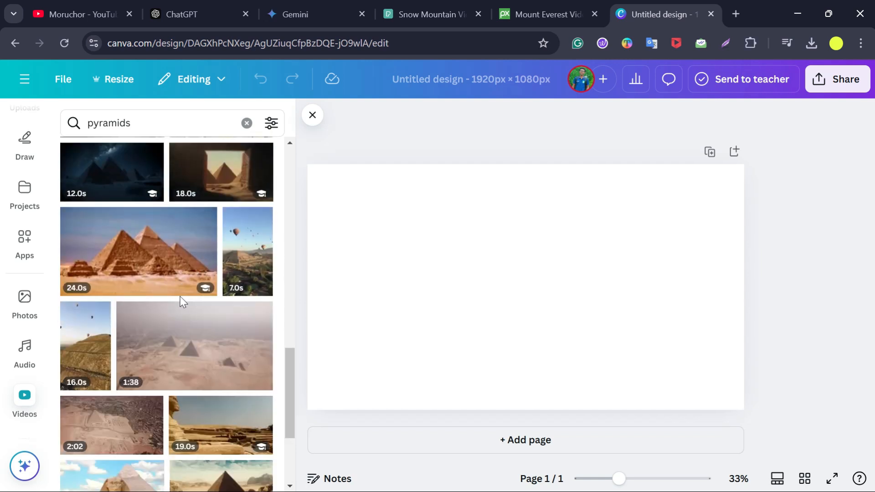
{"action": "scroll", "coordinate": [182, 302], "scroll_direction": "up", "scroll_amount": 12}
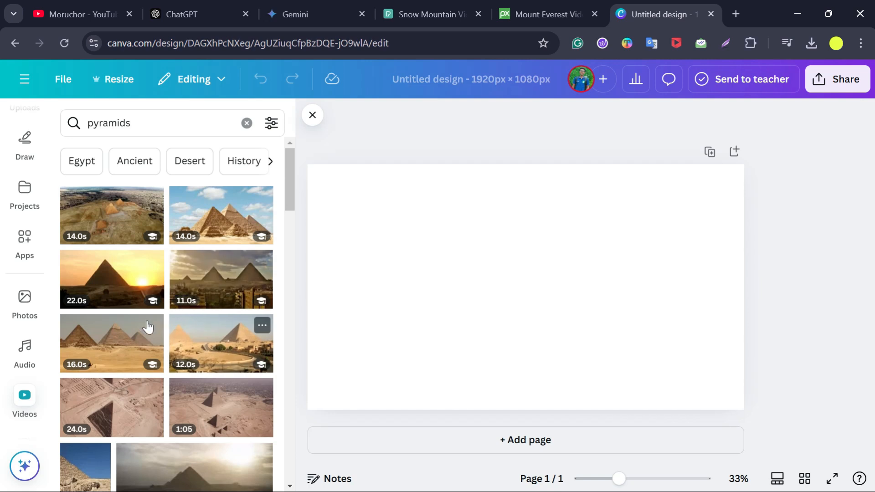
{"action": "scroll", "coordinate": [199, 365], "scroll_direction": "down", "scroll_amount": 2}
{"action": "scroll", "coordinate": [199, 364], "scroll_direction": "down", "scroll_amount": 2}
{"action": "scroll", "coordinate": [199, 378], "scroll_direction": "up", "scroll_amount": 4}
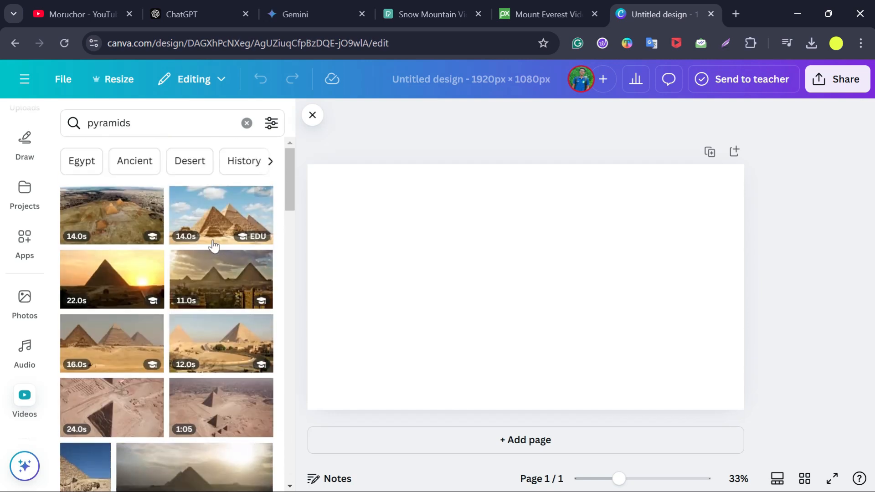
- Add the pyramids-with-clouds video to the page and stretch it to fill the whole 1920 × 1080 canvas
{"action": "left_click", "coordinate": [220, 215]}
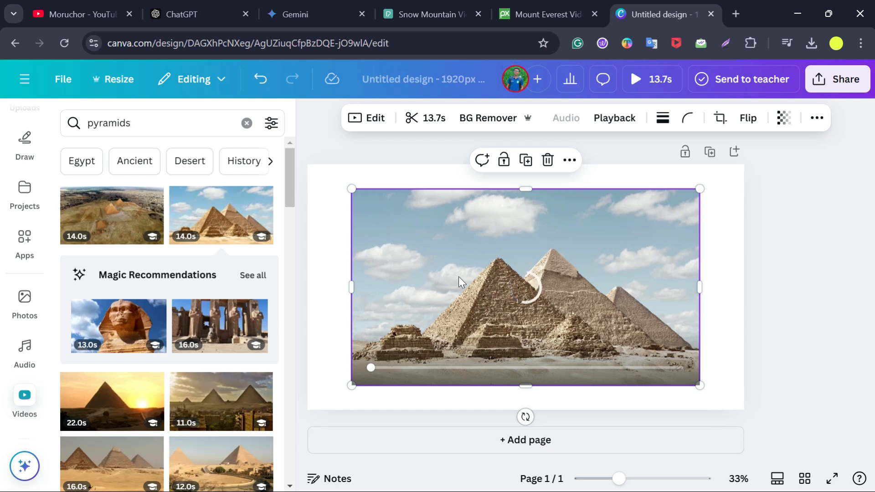
{"action": "left_click_drag", "start_coordinate": [349, 187], "coordinate": [308, 164]}
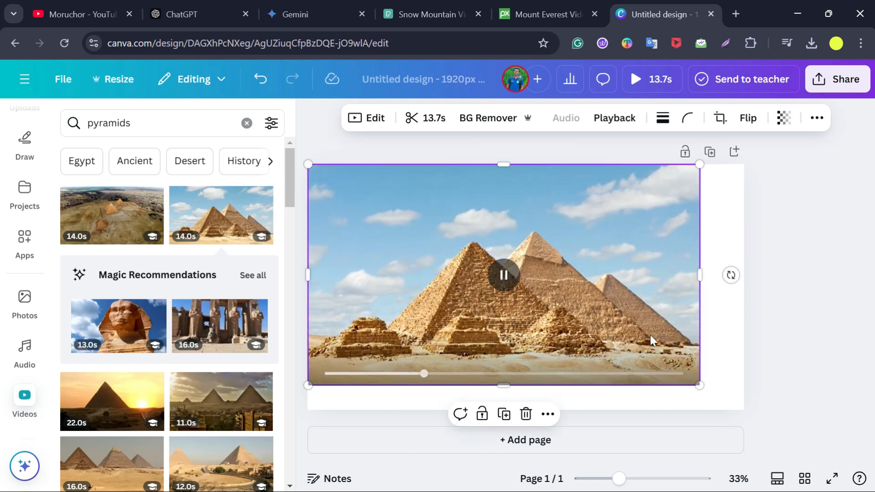
{"action": "left_click_drag", "start_coordinate": [699, 385], "coordinate": [744, 412]}
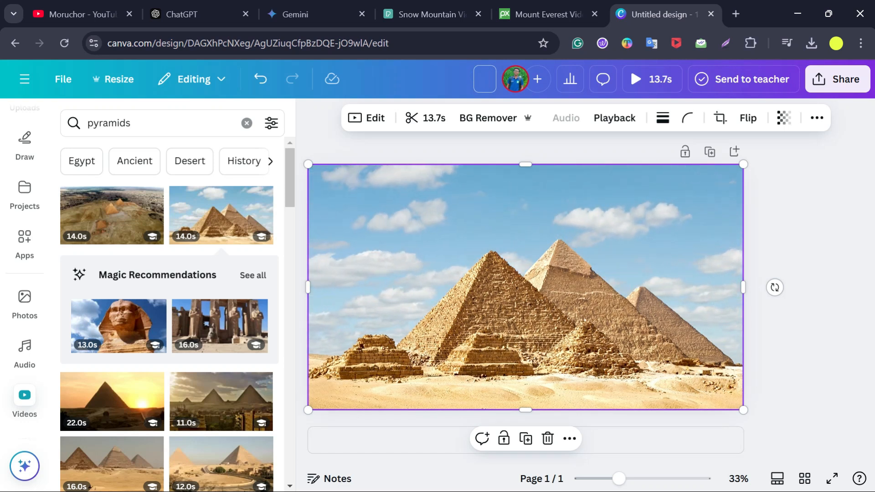
- Name the design Pyramid and download it as a 1080p MP4 video
{"action": "type", "text": "Pyramid"}
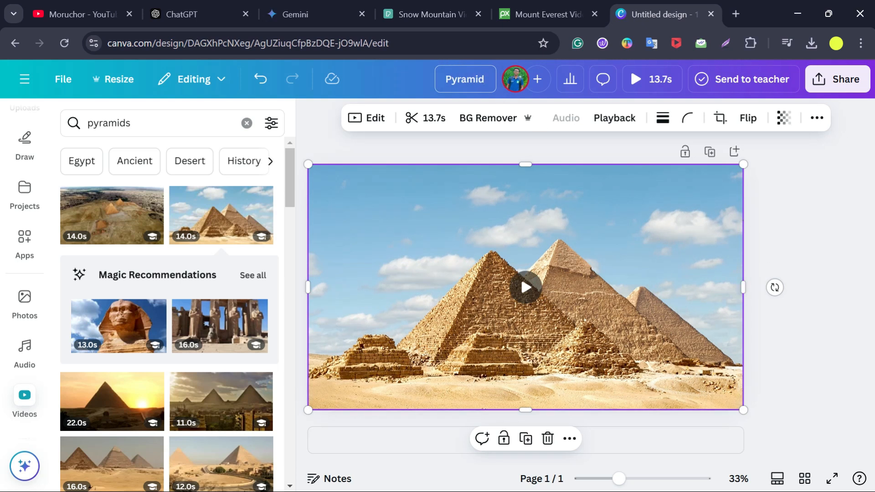
{"action": "left_click", "coordinate": [847, 81]}
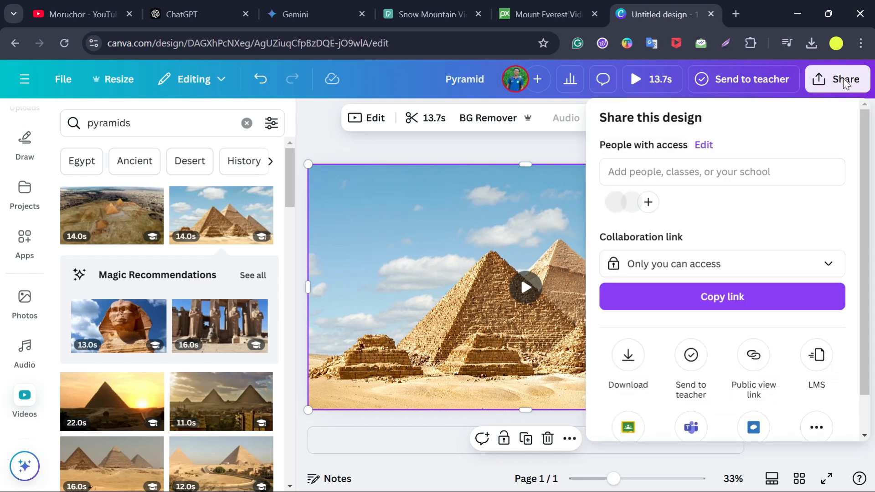
{"action": "left_click", "coordinate": [633, 358]}
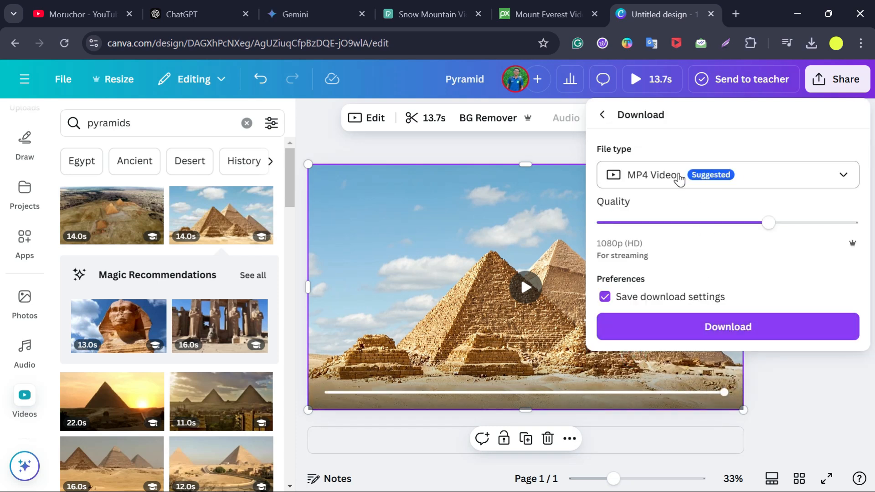
{"action": "left_click", "coordinate": [741, 327]}
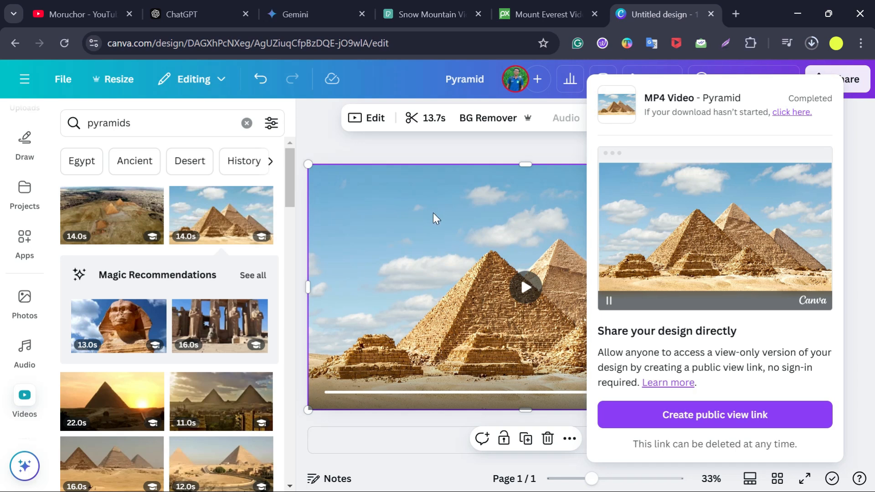
{"action": "left_click", "coordinate": [455, 239]}
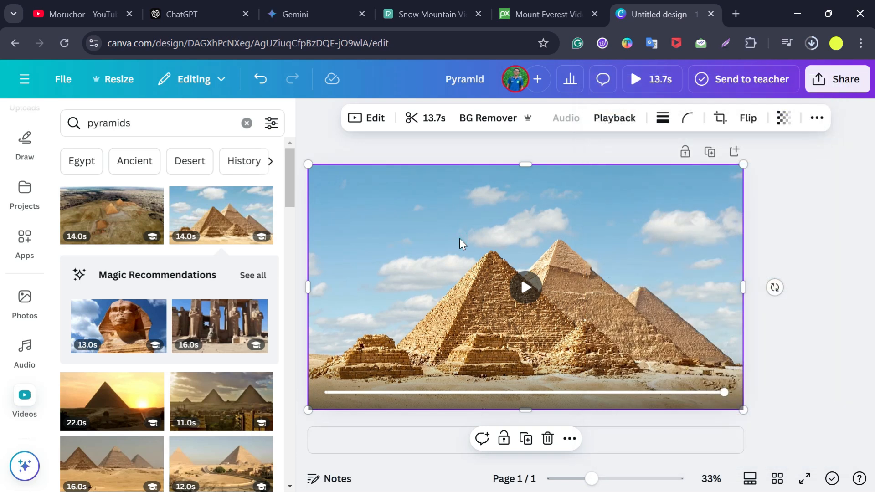
- Search Google for narakeet bangla and open Narakeet's Text to Speech Bangla page
{"action": "left_click", "coordinate": [182, 14]}
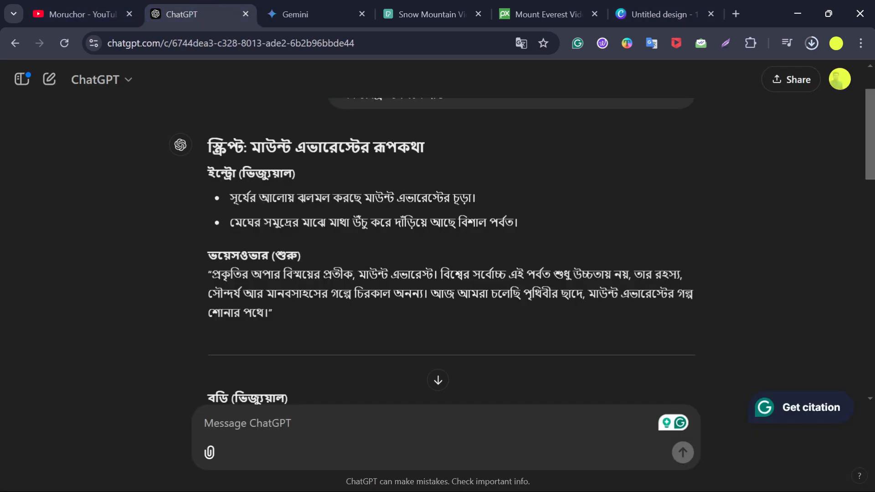
{"action": "scroll", "coordinate": [401, 282], "scroll_direction": "down", "scroll_amount": 2}
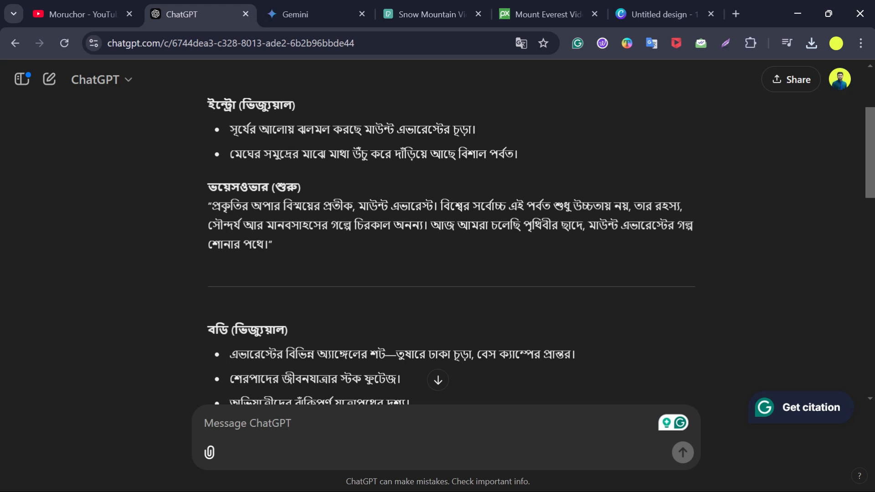
{"action": "left_click", "coordinate": [735, 14]}
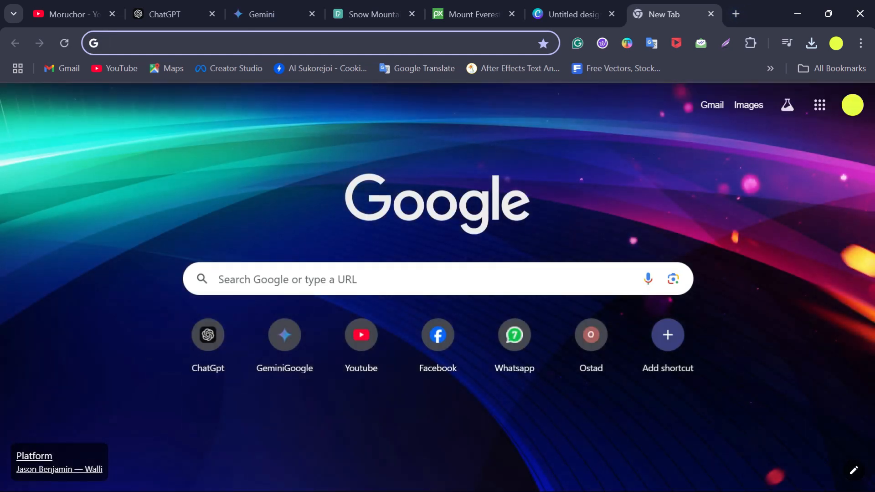
{"action": "type", "text": "narakeet bangla"}
{"action": "key", "text": "Return"}
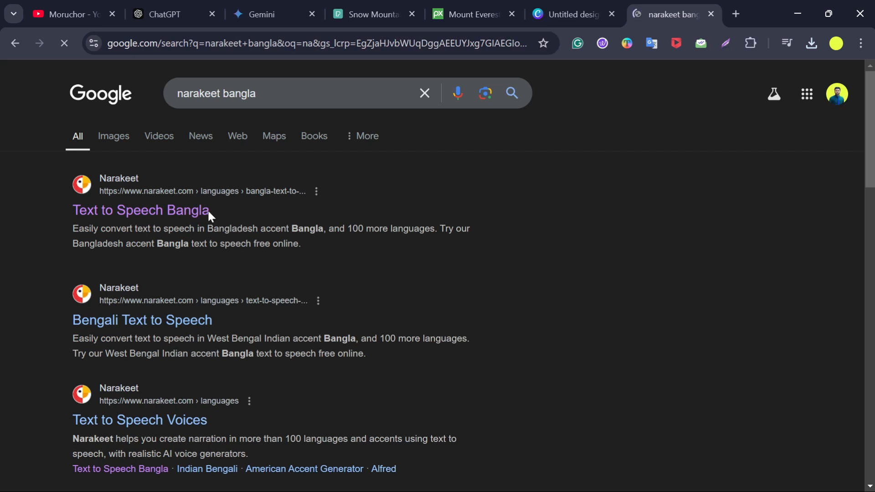
{"action": "left_click", "coordinate": [151, 216]}
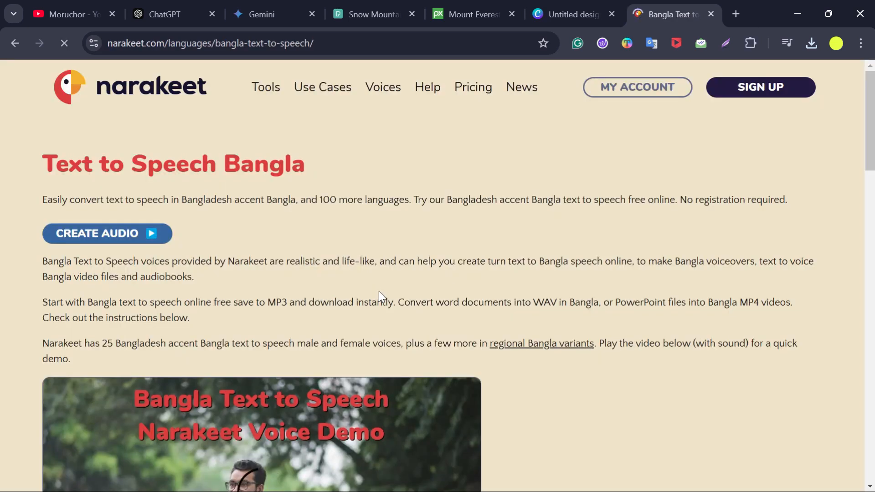
- Jump to the text-to-speech form and set the voice to Salman with m4a format
{"action": "left_click", "coordinate": [137, 236]}
{"action": "scroll", "coordinate": [449, 258], "scroll_direction": "down", "scroll_amount": 1}
{"action": "scroll", "coordinate": [438, 274], "scroll_direction": "up", "scroll_amount": 3}
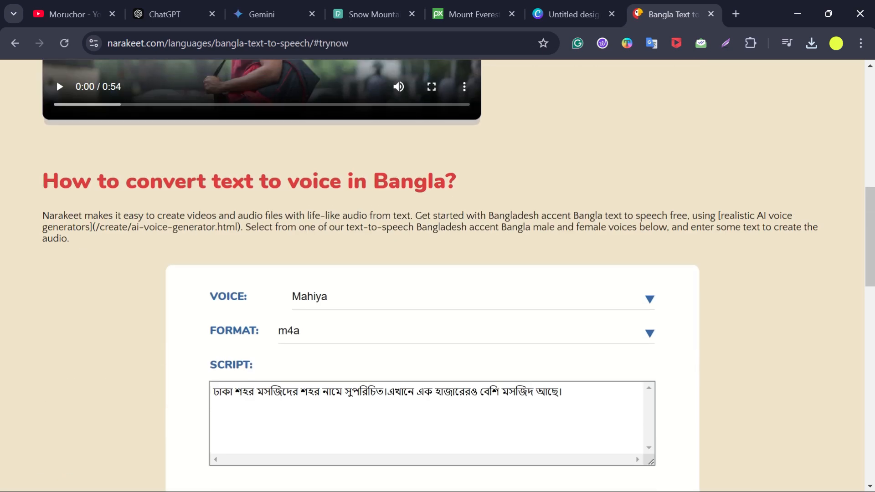
{"action": "scroll", "coordinate": [572, 238], "scroll_direction": "down", "scroll_amount": 2}
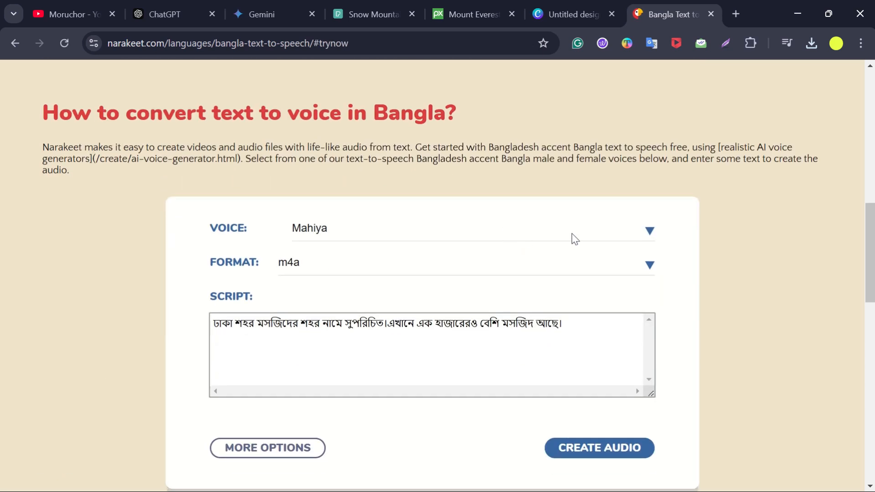
{"action": "left_click", "coordinate": [648, 232]}
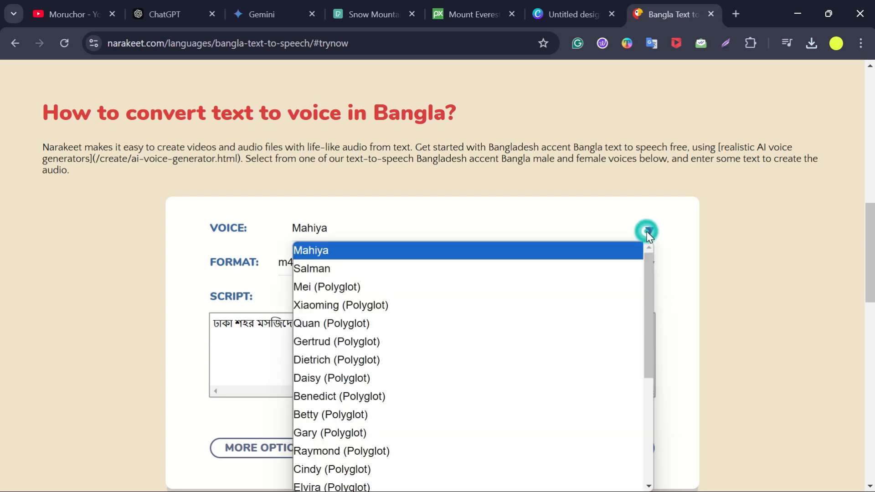
{"action": "left_click", "coordinate": [326, 270]}
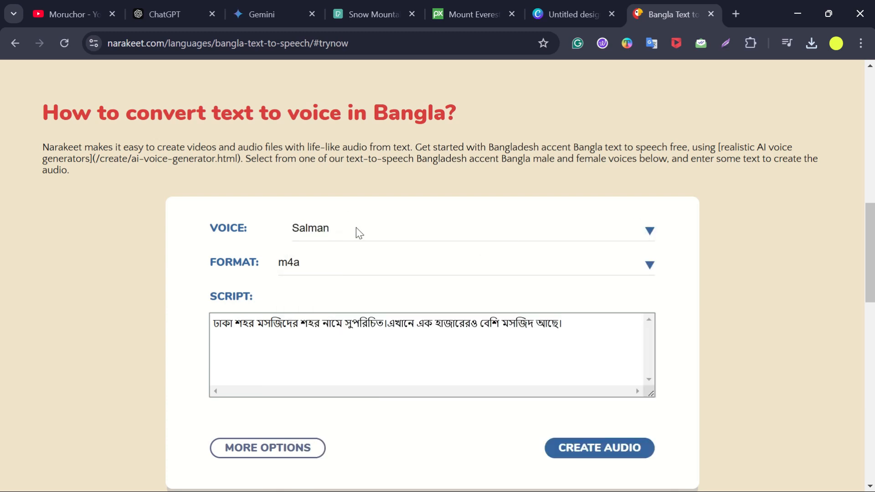
{"action": "left_click", "coordinate": [652, 232]}
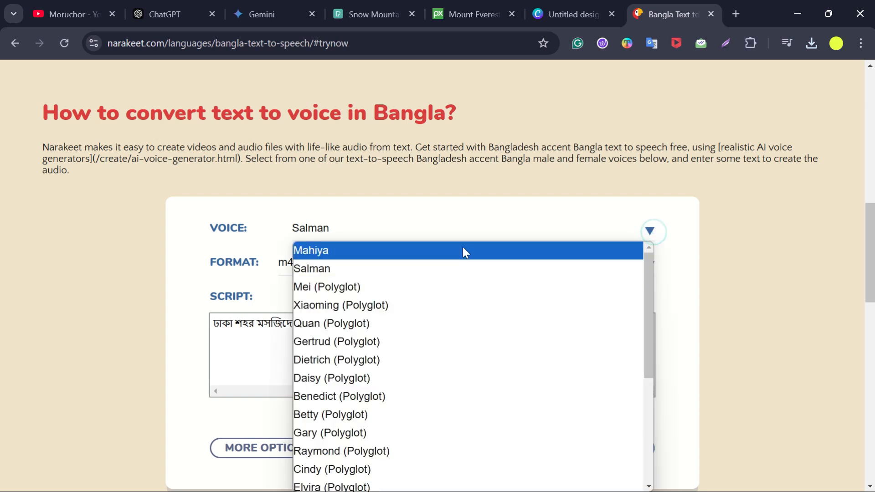
{"action": "left_click", "coordinate": [326, 253]}
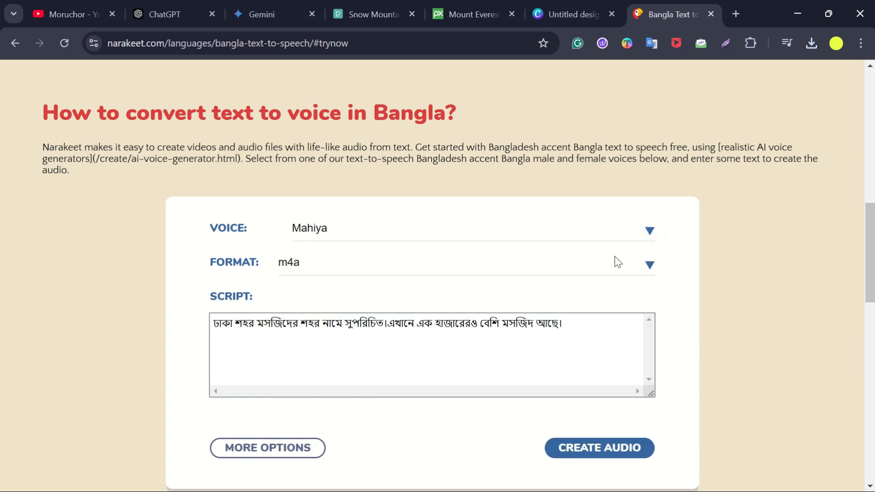
{"action": "left_click", "coordinate": [651, 231]}
{"action": "left_click", "coordinate": [343, 270]}
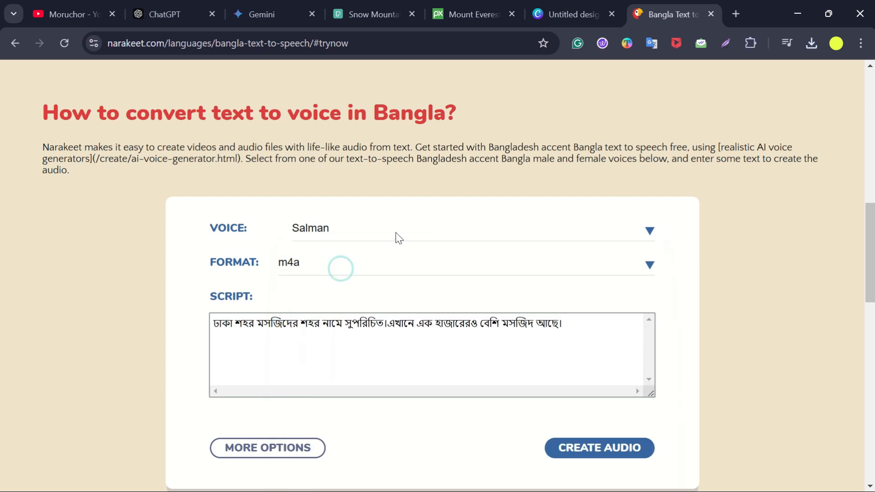
- Copy the intro voice-over paragraph from the ChatGPT script and paste it over the sample text in the script box
{"action": "left_click", "coordinate": [173, 14]}
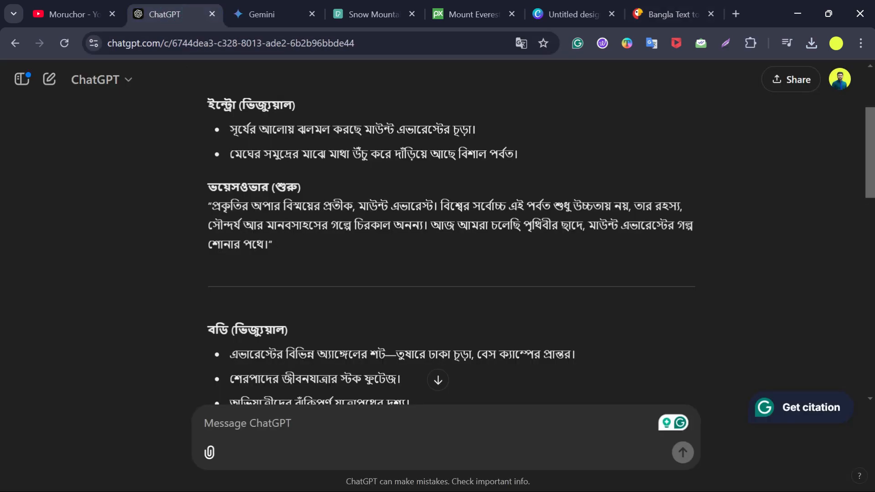
{"action": "left_click_drag", "start_coordinate": [271, 247], "coordinate": [214, 214]}
{"action": "key", "text": "ctrl+c"}
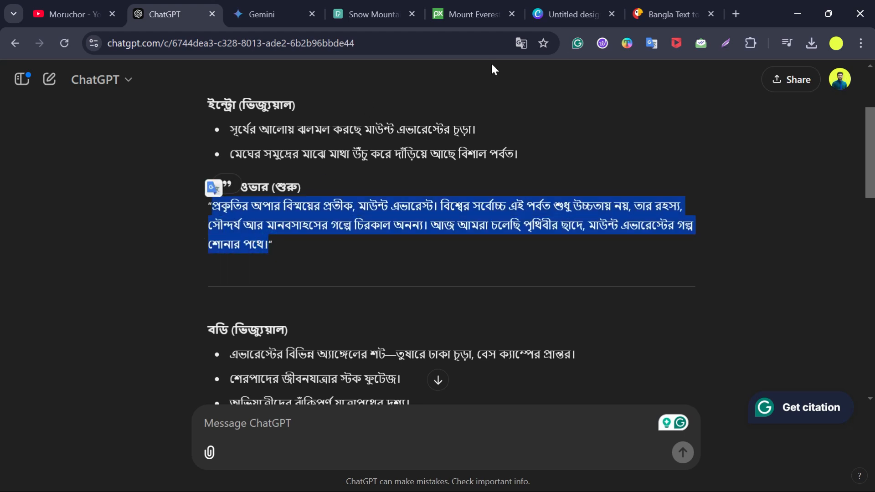
{"action": "left_click", "coordinate": [652, 15]}
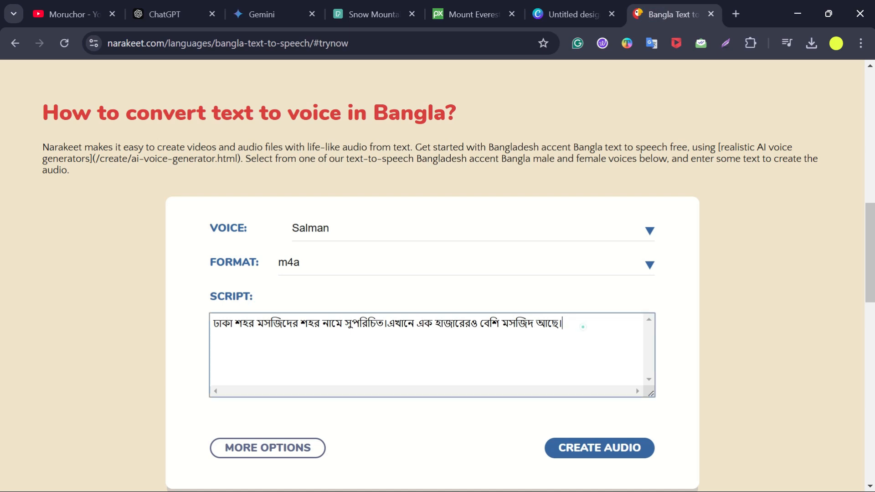
{"action": "left_click_drag", "start_coordinate": [583, 326], "coordinate": [200, 329]}
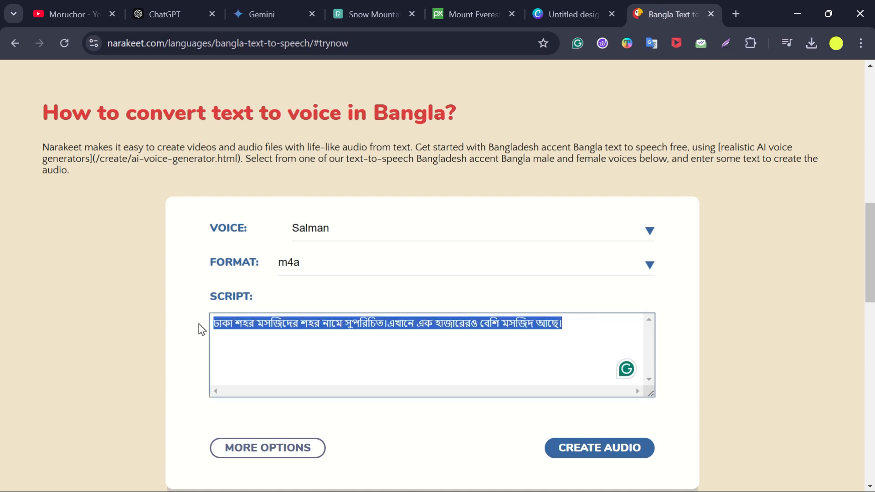
{"action": "key", "text": "ctrl+v"}
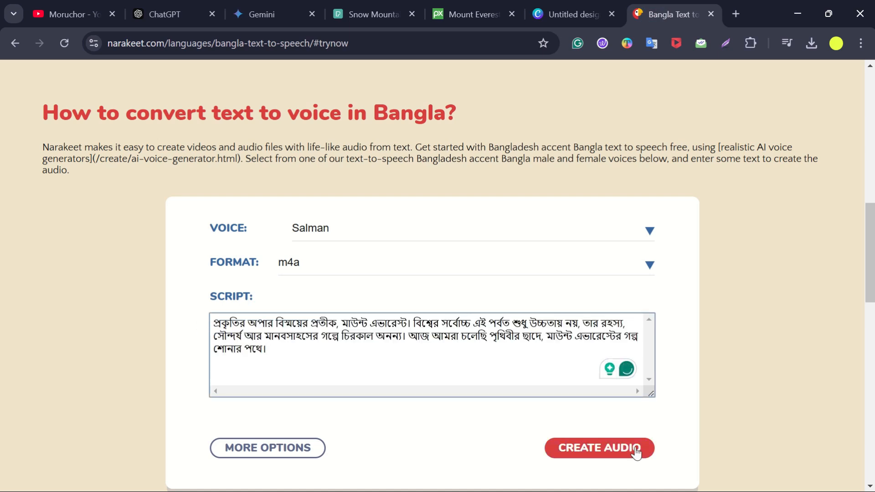
- Create the audio from the pasted script and play the generated voice-over
{"action": "left_click", "coordinate": [584, 453]}
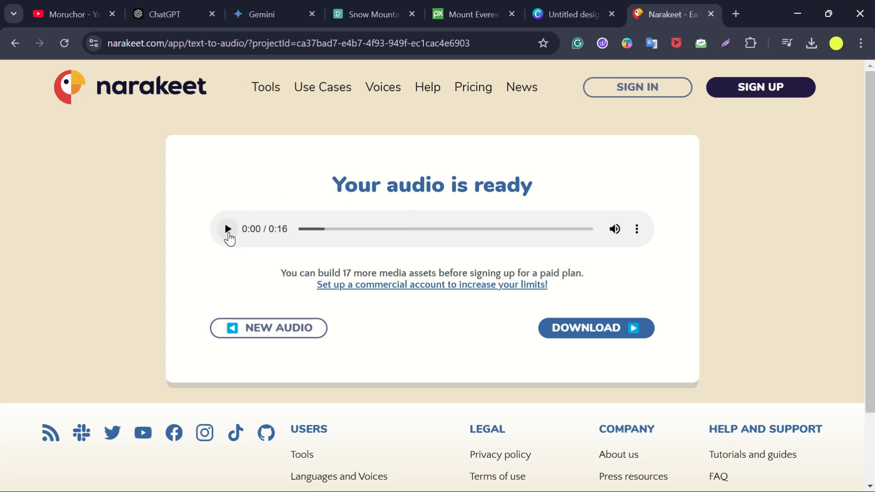
{"action": "left_click", "coordinate": [228, 230]}
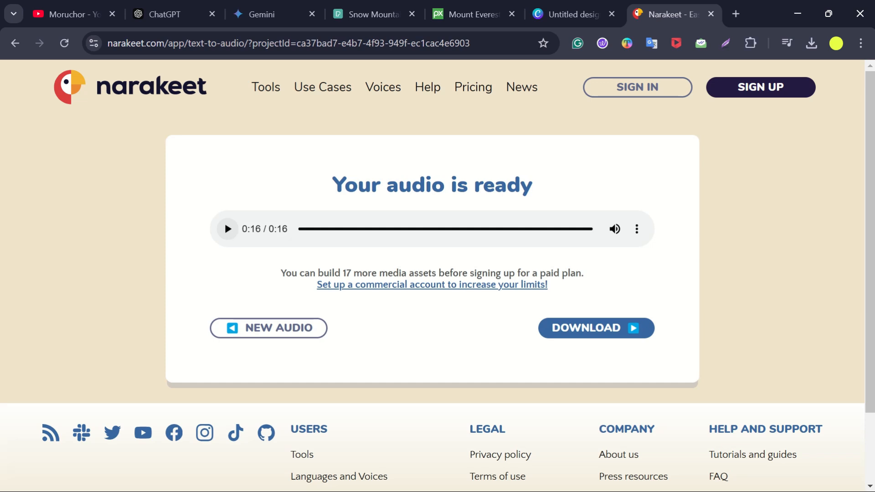
- Highlight the note about how many more free media assets can be built
{"action": "left_click_drag", "start_coordinate": [279, 273], "coordinate": [379, 273]}
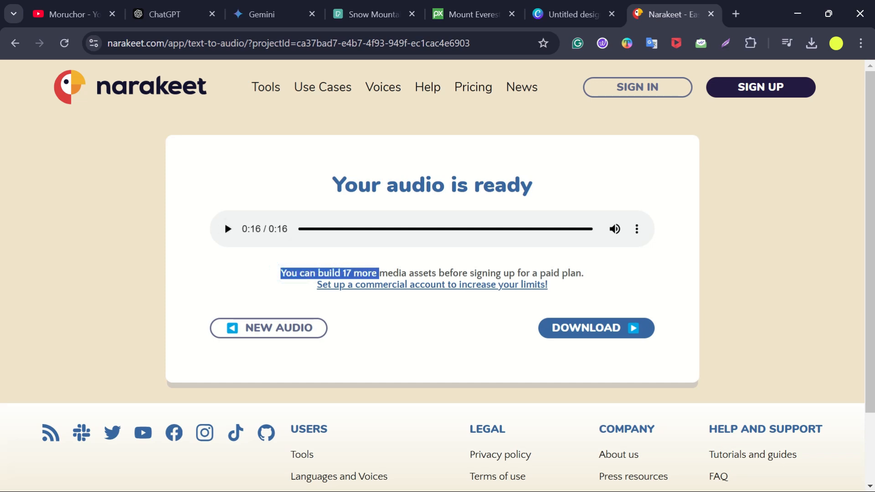
{"action": "left_click", "coordinate": [346, 273]}
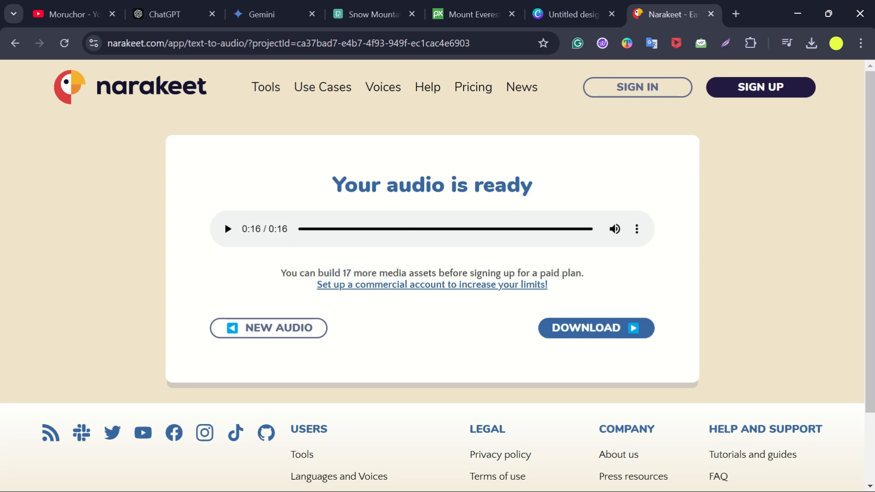
{"action": "left_click_drag", "start_coordinate": [377, 273], "coordinate": [276, 274]}
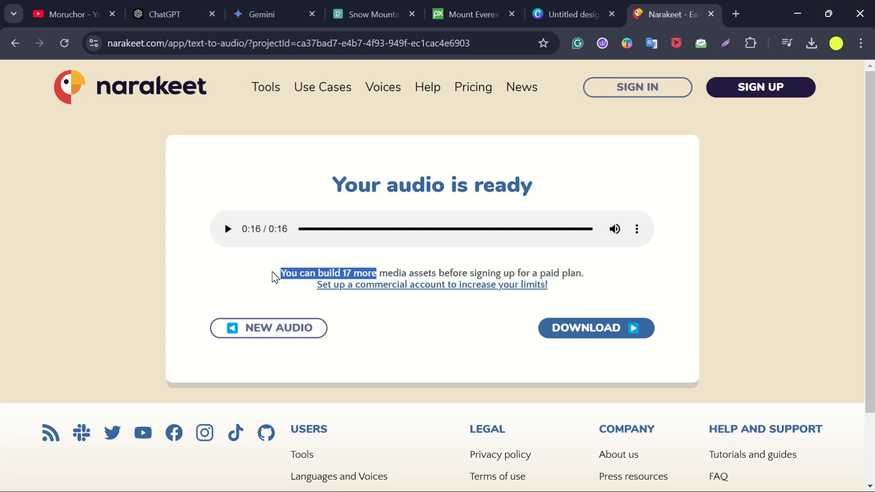
{"action": "left_click", "coordinate": [340, 272]}
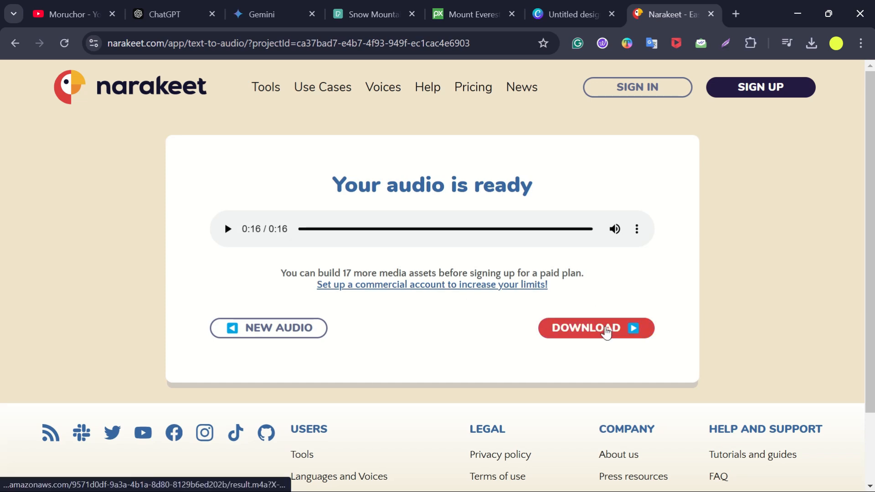
- Download the generated m4a audio and check it in the browser's recent downloads
{"action": "left_click", "coordinate": [606, 330]}
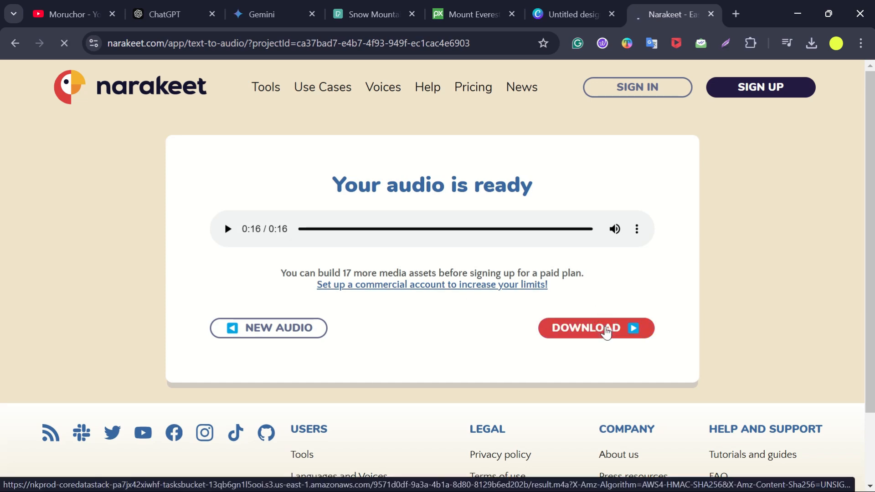
{"action": "left_click", "coordinate": [812, 44]}
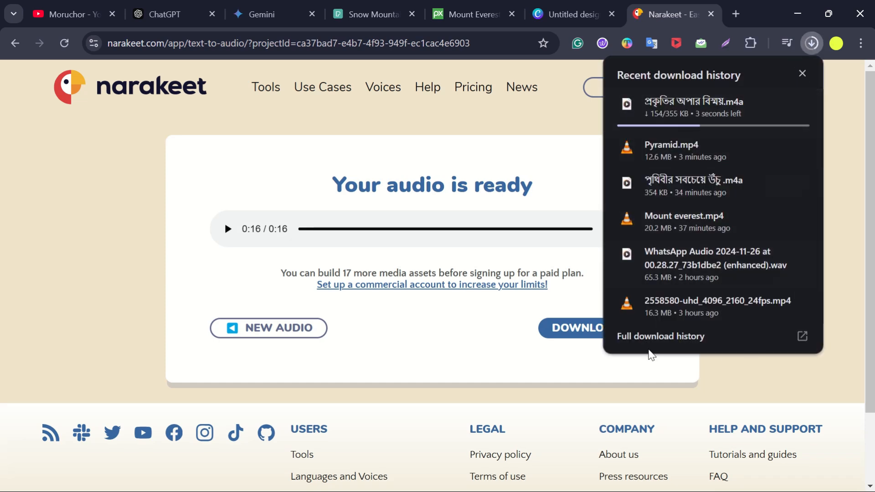
{"action": "left_click", "coordinate": [483, 341]}
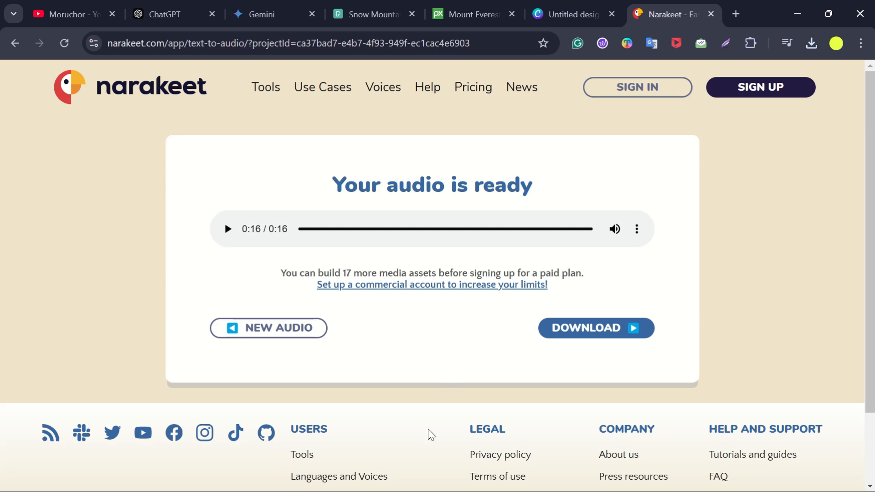
- Minimize the browser and notepad, then switch to Microsoft Clipchamp via Windows search and maximize its window
{"action": "left_click", "coordinate": [453, 376]}
{"action": "left_click", "coordinate": [797, 13]}
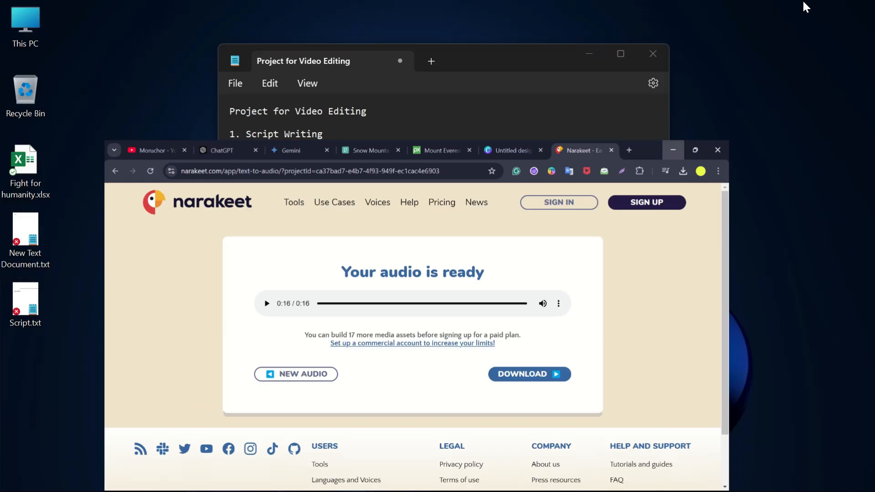
{"action": "left_click", "coordinate": [586, 50]}
{"action": "mouse_move", "coordinate": [405, 491]}
{"action": "left_click", "coordinate": [250, 473]}
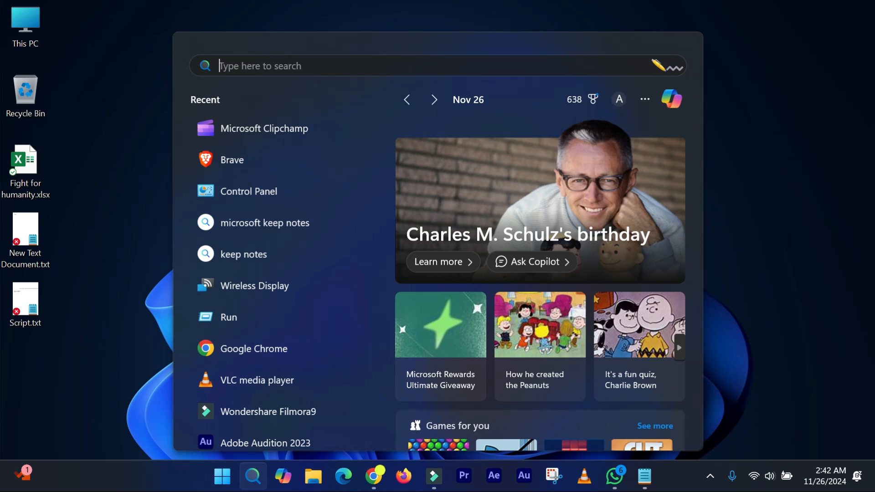
{"action": "type", "text": "micro"}
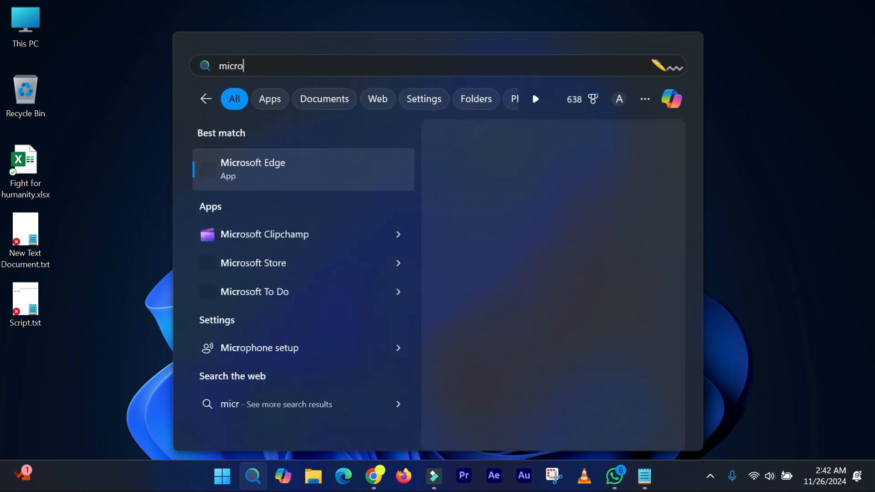
{"action": "key", "text": "BackSpace"}
{"action": "key", "text": "BackSpace"}
{"action": "key", "text": "BackSpace"}
{"action": "key", "text": "BackSpace"}
{"action": "key", "text": "BackSpace"}
{"action": "key", "text": "BackSpace"}
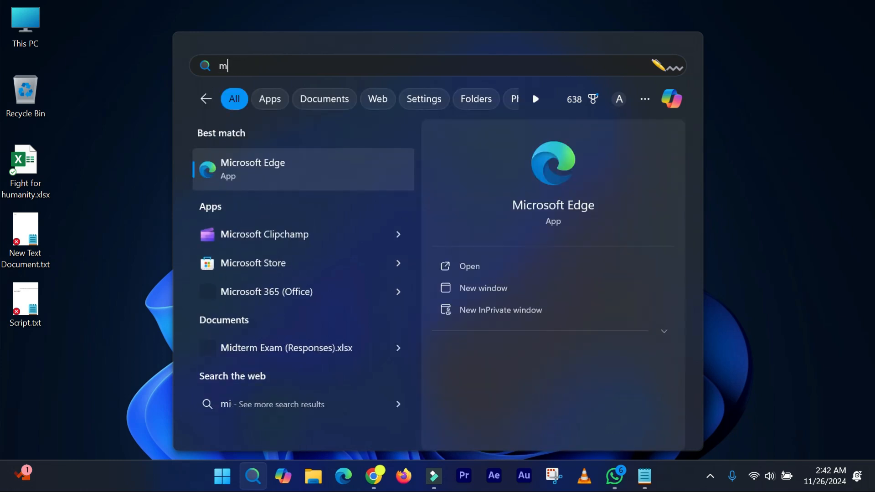
{"action": "type", "text": "clip"}
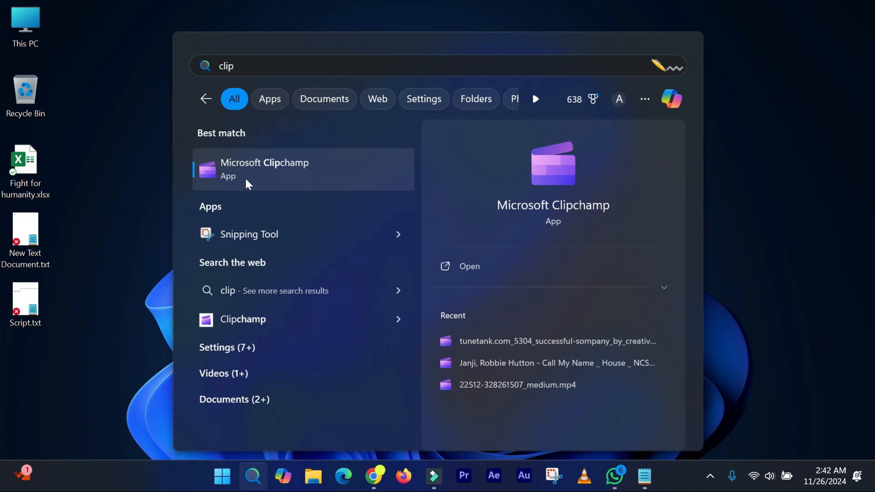
{"action": "left_click", "coordinate": [267, 166]}
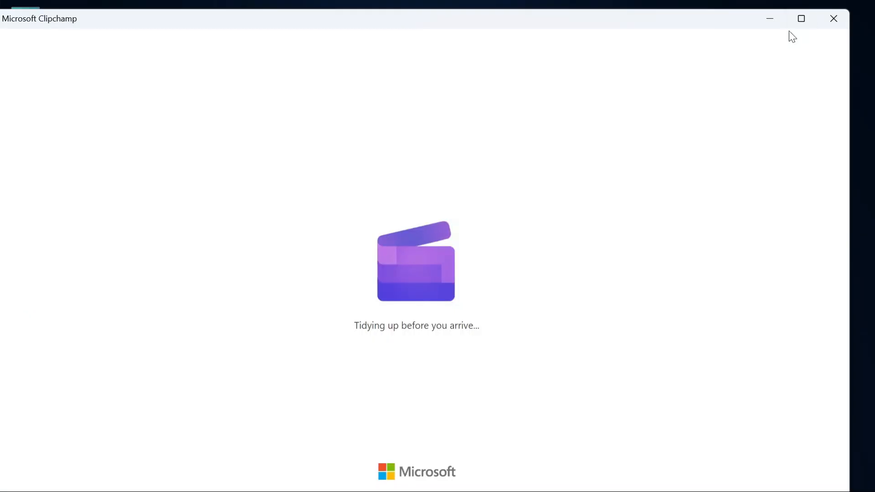
{"action": "left_click", "coordinate": [802, 17]}
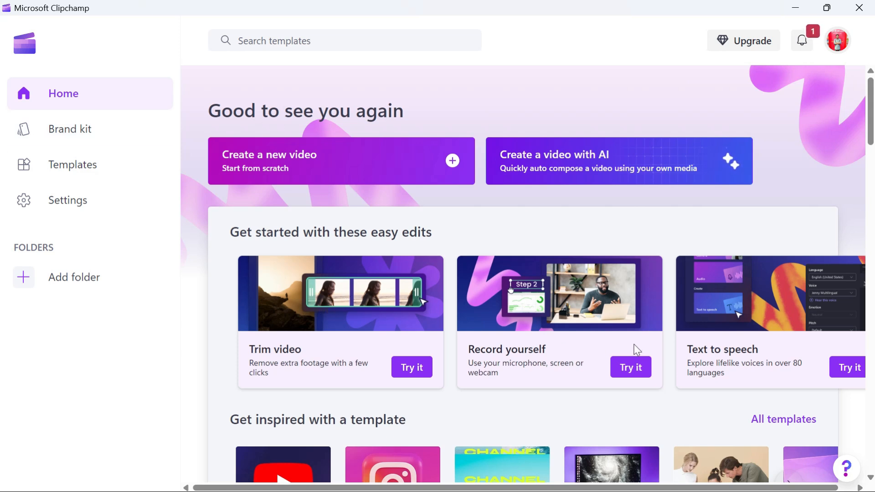
- Start a new video from the Text to speech option and add a text-to-speech clip to the timeline
{"action": "left_click_drag", "start_coordinate": [683, 350], "coordinate": [762, 351]}
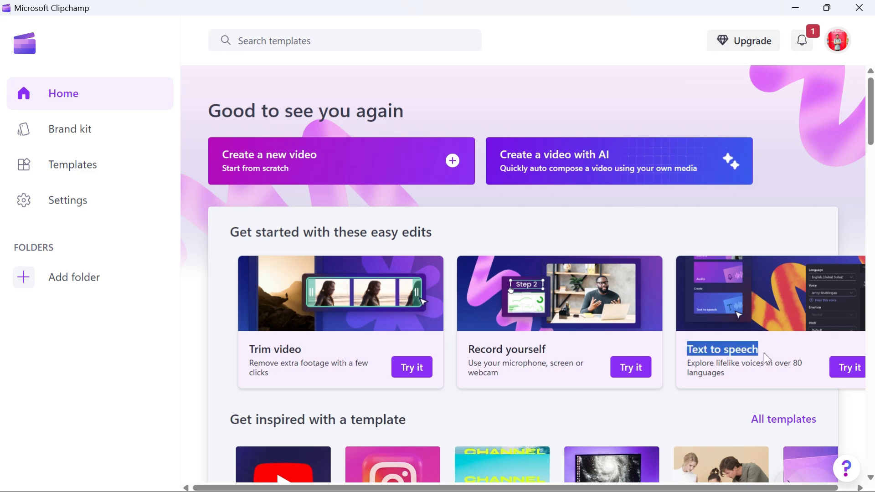
{"action": "left_click", "coordinate": [764, 352]}
{"action": "left_click_drag", "start_coordinate": [691, 350], "coordinate": [762, 350]}
{"action": "left_click", "coordinate": [763, 351]}
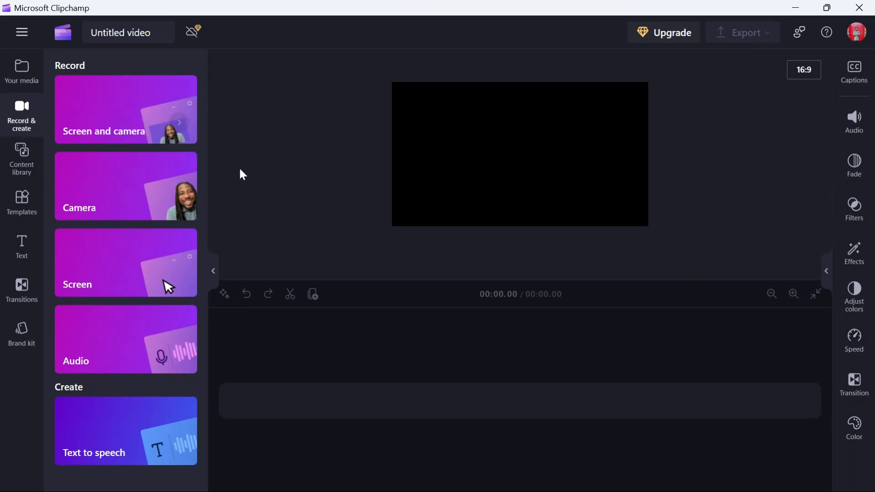
{"action": "left_click", "coordinate": [120, 444]}
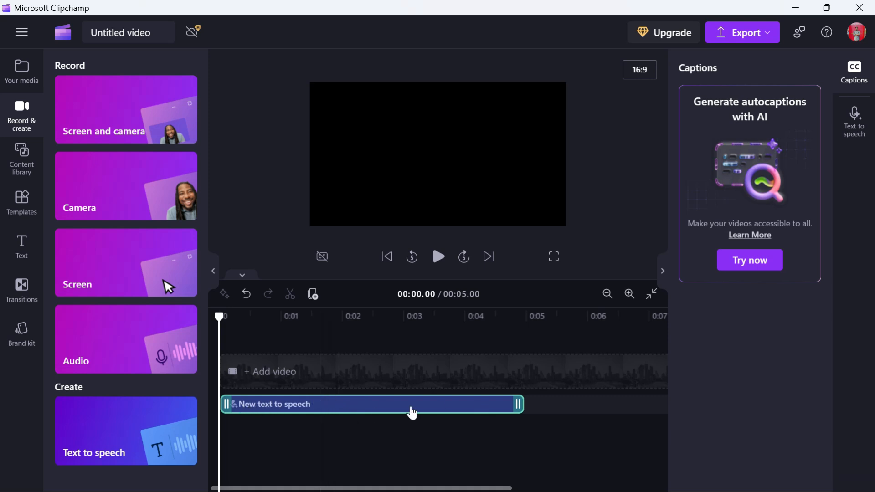
- Open the text-to-speech settings and set the language to Bengali (India) with the Bashkar voice
{"action": "left_click", "coordinate": [854, 123]}
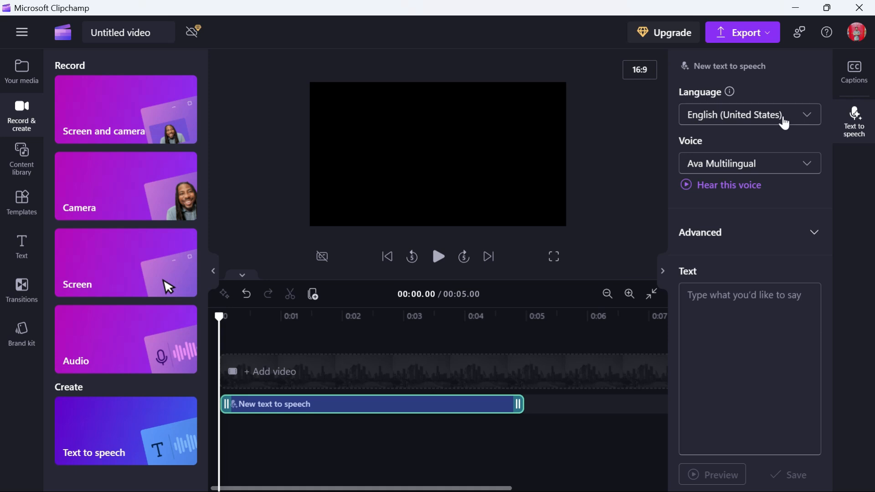
{"action": "left_click", "coordinate": [793, 123]}
{"action": "scroll", "coordinate": [762, 199], "scroll_direction": "down", "scroll_amount": 5}
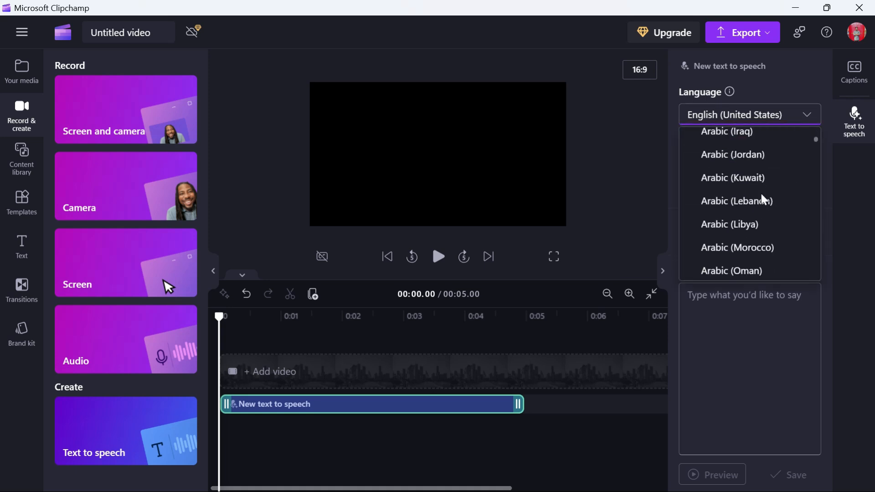
{"action": "scroll", "coordinate": [762, 198], "scroll_direction": "down", "scroll_amount": 5}
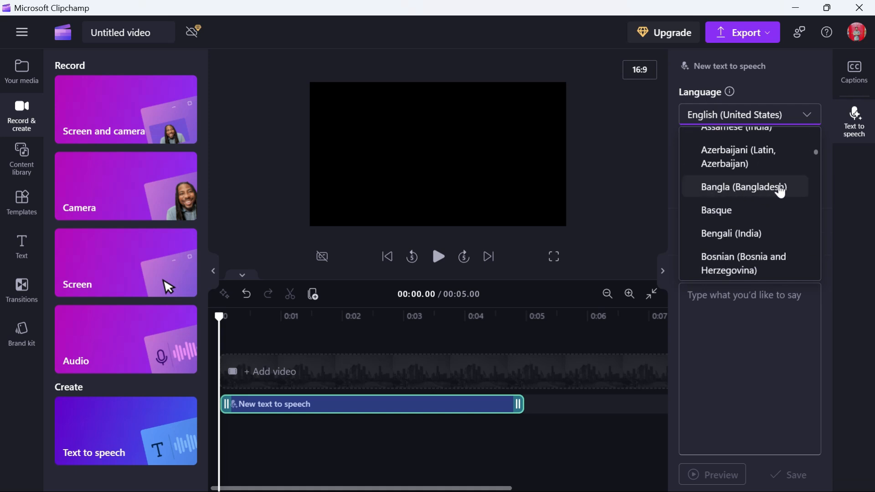
{"action": "left_click", "coordinate": [761, 235]}
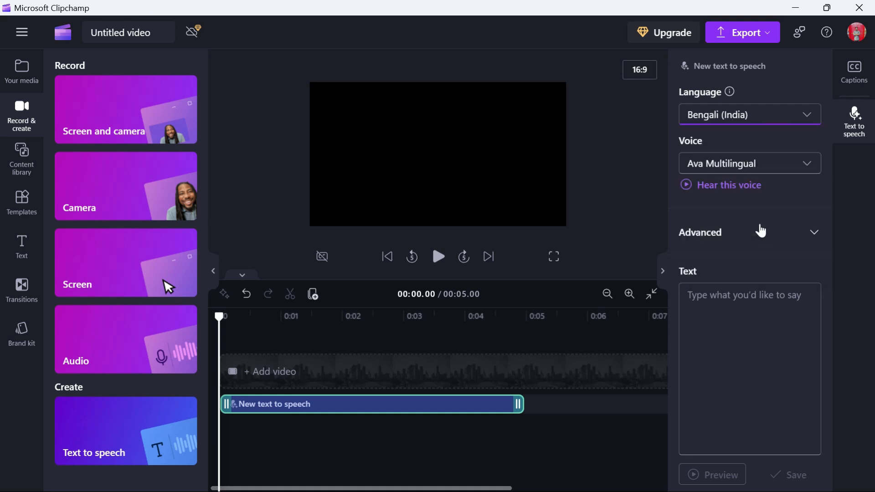
{"action": "left_click", "coordinate": [774, 164]}
{"action": "scroll", "coordinate": [757, 269], "scroll_direction": "down", "scroll_amount": 10}
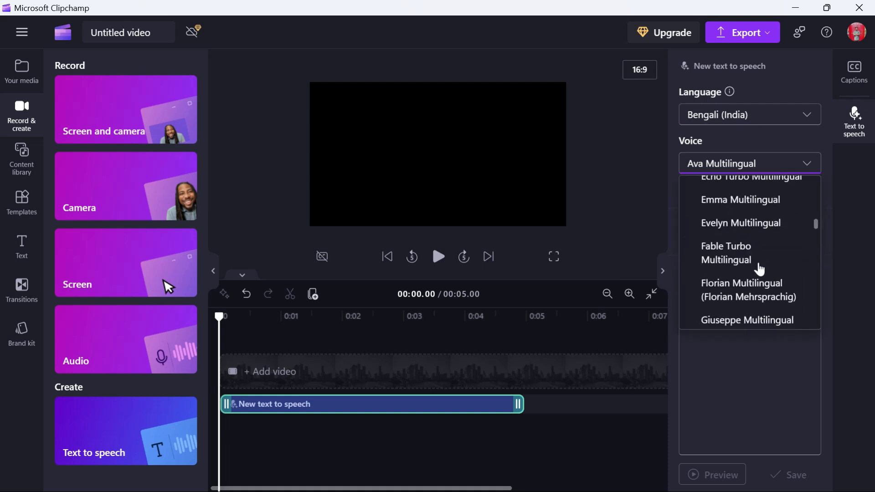
{"action": "scroll", "coordinate": [758, 273], "scroll_direction": "down", "scroll_amount": 1}
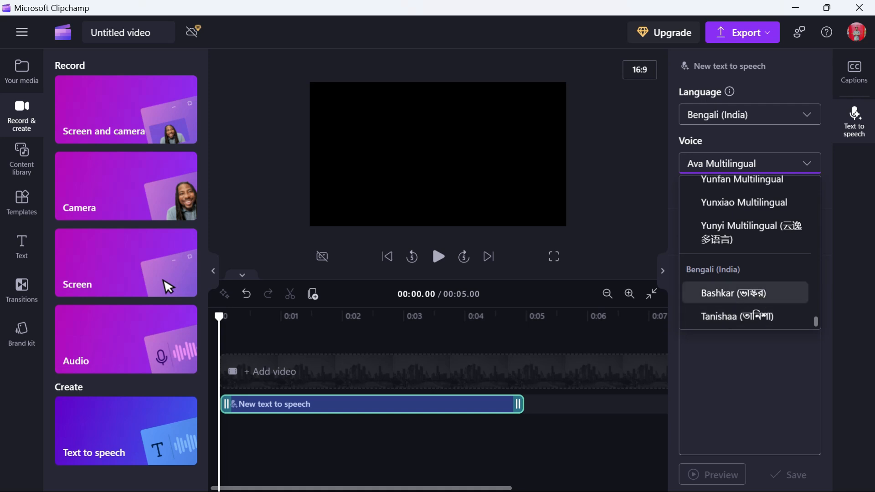
{"action": "left_click", "coordinate": [746, 294]}
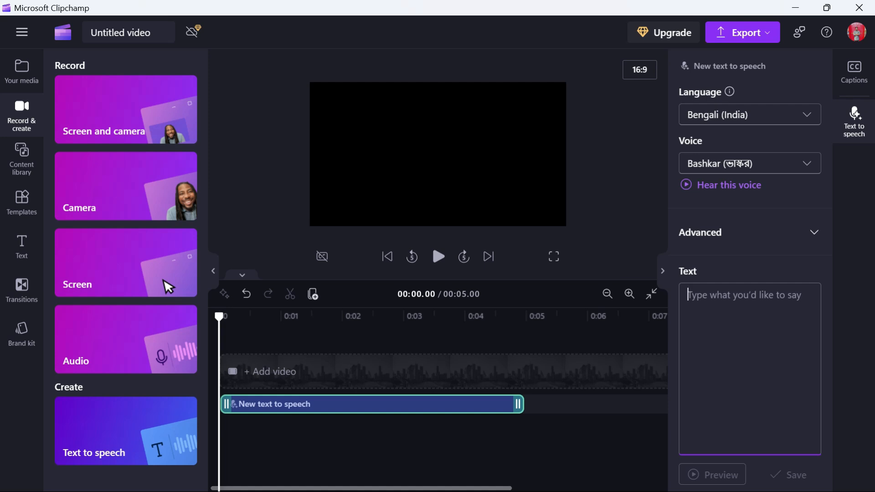
- Paste the intro voice-over paragraph into the text box and preview the speech
{"action": "type", "text": "প্রকৃতির অপার বিস্ময়ের প্রতীক, মাউন্ট এভারেস্ট। বিশ্বের সর্বোচ্চ এই পর্বত শুধু উচ্চতায় নয়, তার রহস্য, সৌন্দর্য আর মানবসাহসের গল্পে চিরকাল অনন্য। আজ আমরা চলেছি পৃথিবীর ছাদে, মাউন্ট এভারেস্টের গল্প শোনার পথে।"}
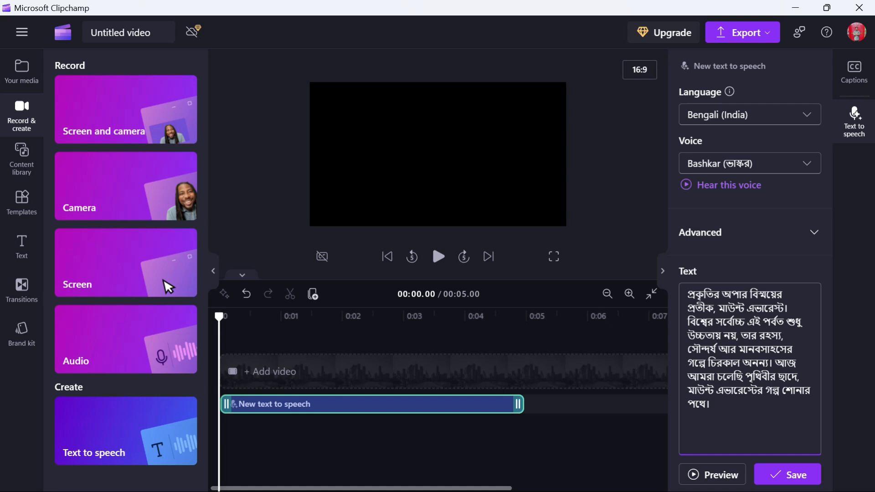
{"action": "left_click", "coordinate": [713, 476]}
- Type the year ১৯৭১ সাল on a new line below the paragraph
{"action": "key", "text": "Return"}
{"action": "key", "text": "Return"}
{"action": "type", "text": "1234"}
{"action": "key", "text": "BackSpace"}
{"action": "key", "text": "BackSpace"}
{"action": "key", "text": "BackSpace"}
{"action": "key", "text": "BackSpace"}
{"action": "type", "text": "17"}
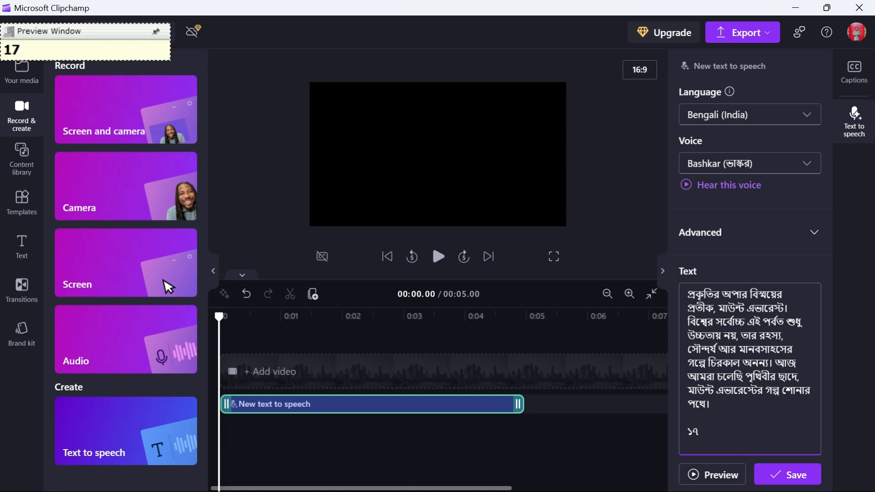
{"action": "key", "text": "BackSpace"}
{"action": "type", "text": "971 sal"}
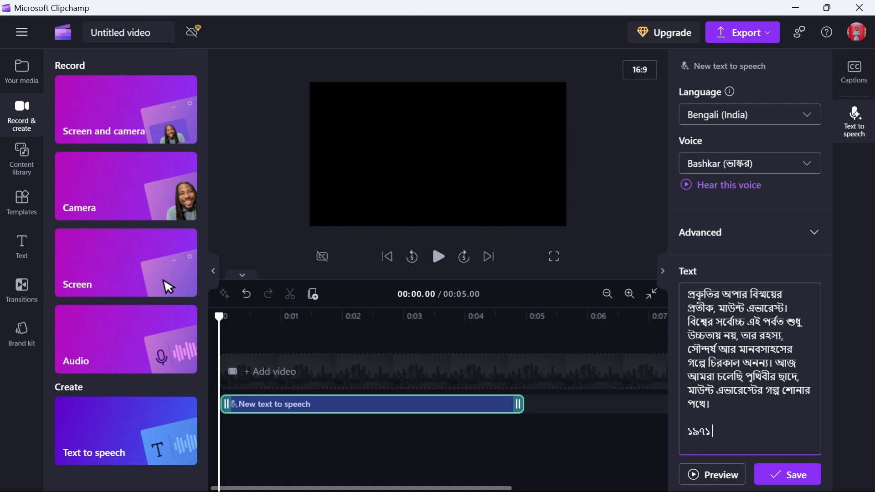
{"action": "type", "text": "m"}
{"action": "key", "text": "BackSpace"}
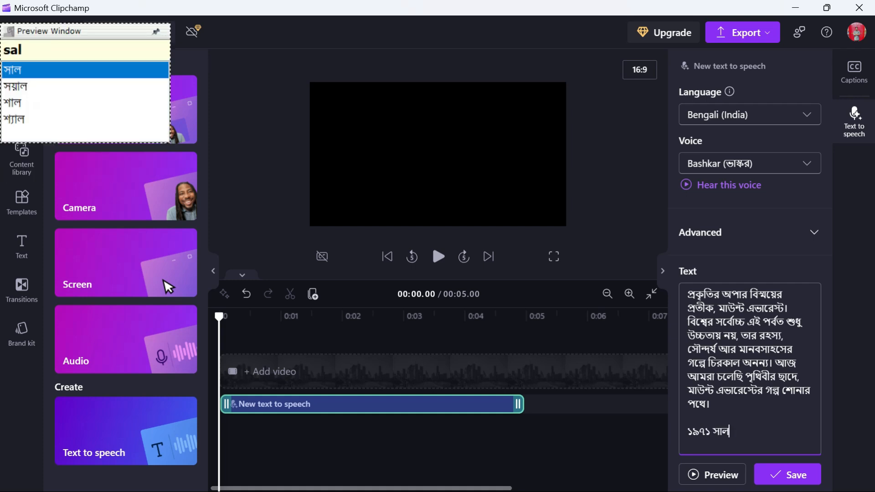
{"action": "key", "text": "space"}
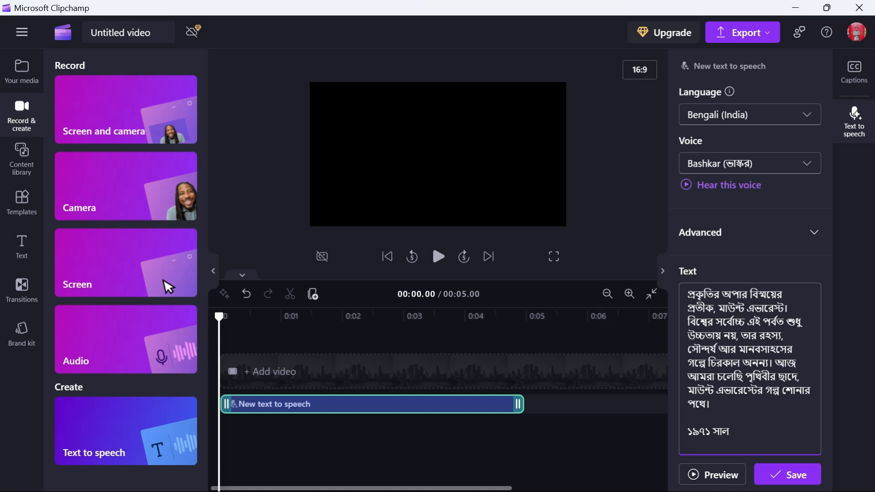
- Rewrite the year on the last line of the text box in words as উনিশশো একাত্তর সাল
{"action": "key", "text": "ctrl+Left"}
{"action": "key", "text": "ctrl+shift+Left"}
{"action": "type", "text": "uni"}
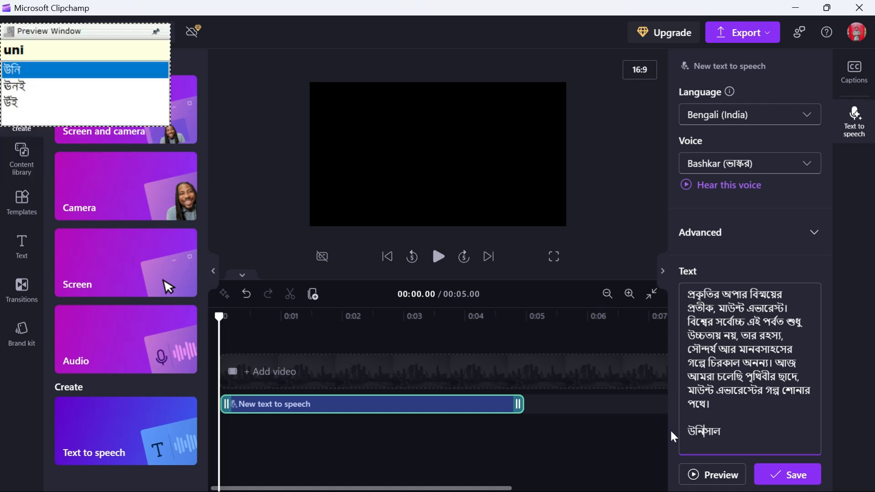
{"action": "type", "text": "shsho ekattor"}
{"action": "key", "text": "Delete"}
{"action": "key", "text": "BackSpace"}
{"action": "key", "text": "BackSpace"}
{"action": "key", "text": "BackSpace"}
{"action": "key", "text": "BackSpace"}
{"action": "key", "text": "BackSpace"}
{"action": "key", "text": "BackSpace"}
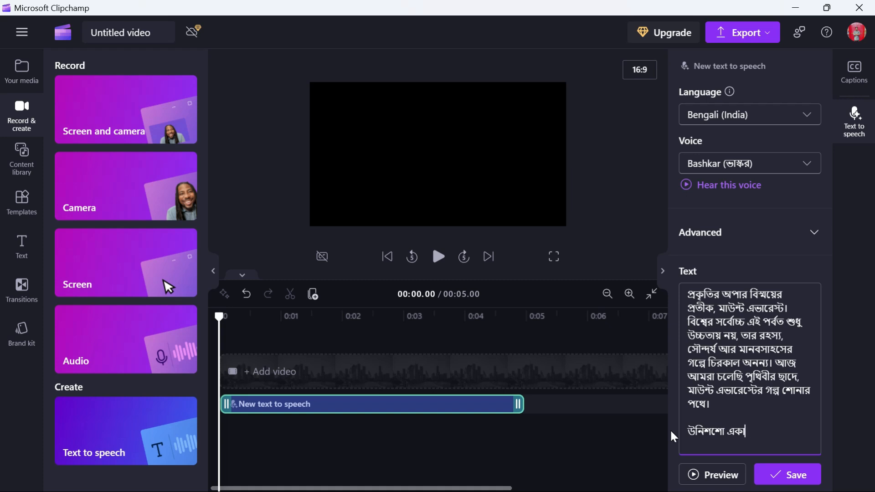
{"action": "type", "text": "tt"}
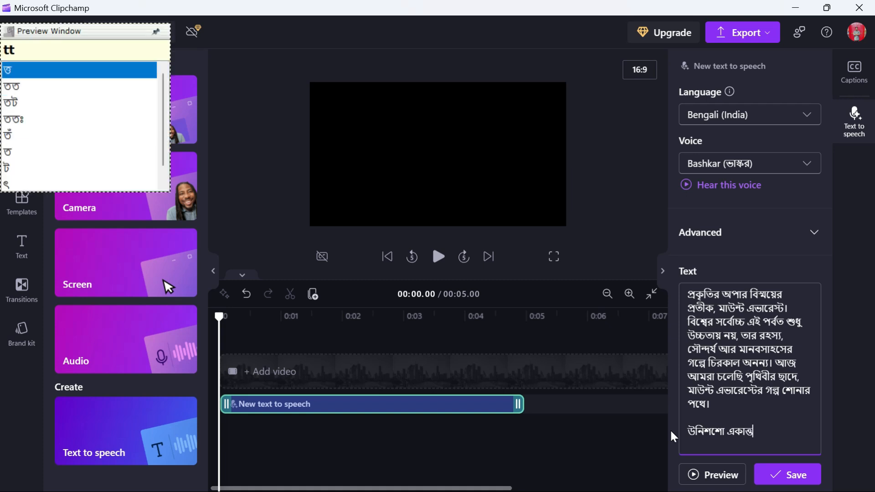
{"action": "type", "text": "or sa"}
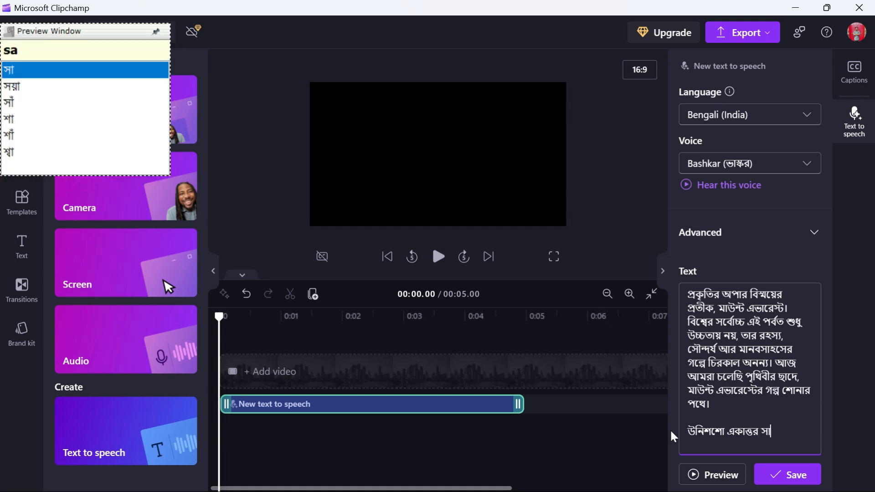
{"action": "type", "text": "l"}
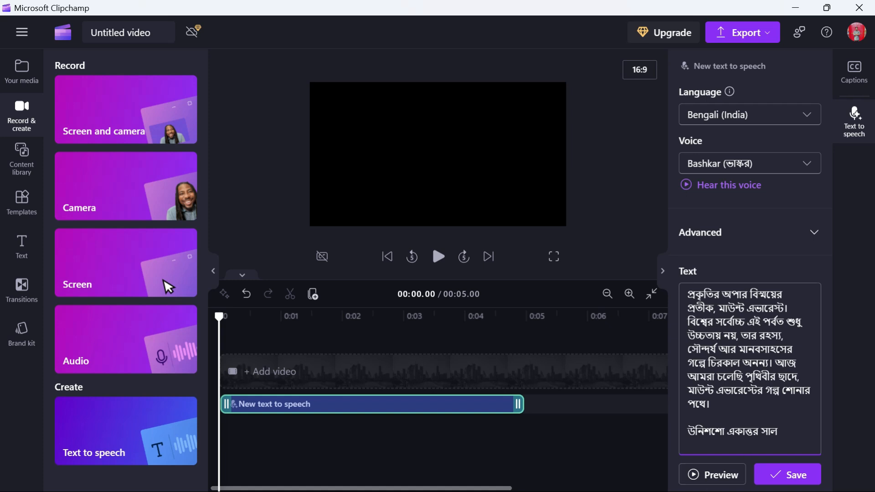
- Save the edited voice-over text to the text-to-speech clip and reopen its settings
{"action": "left_click", "coordinate": [781, 477]}
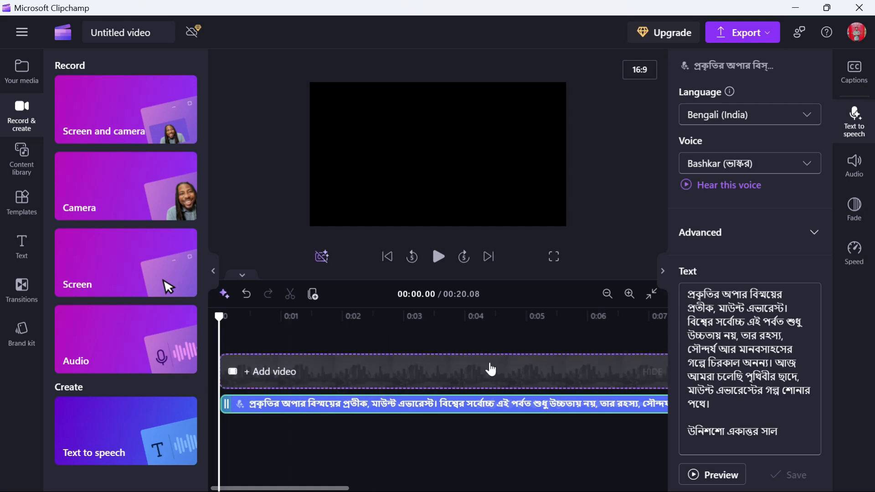
{"action": "left_click", "coordinate": [856, 126]}
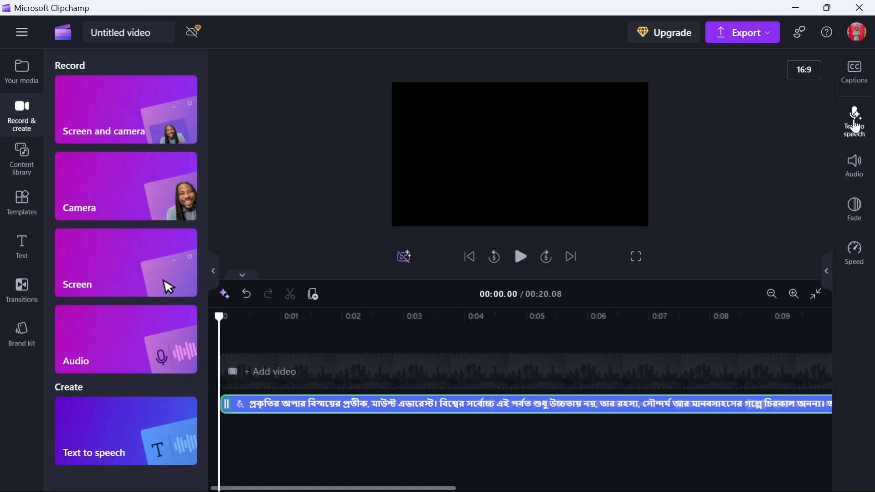
{"action": "left_click", "coordinate": [855, 126]}
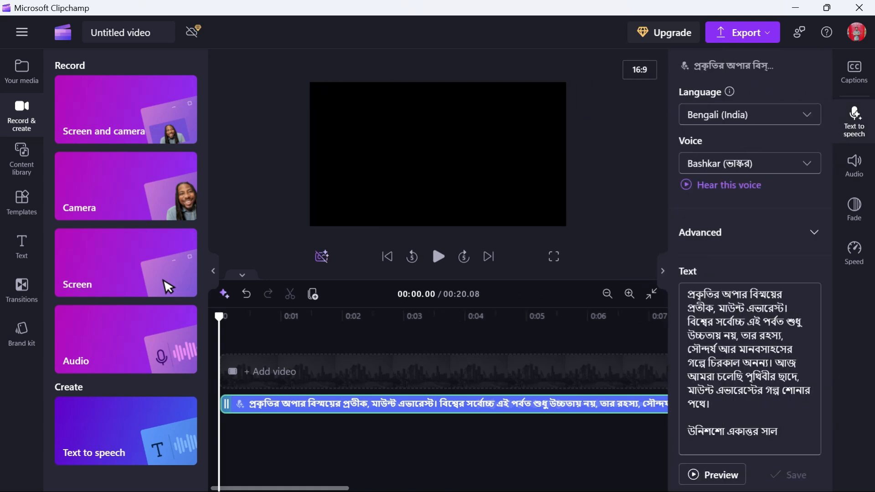
- Clear all text from the text box and close the text-to-speech panel without saving
{"action": "key", "text": "ctrl+a"}
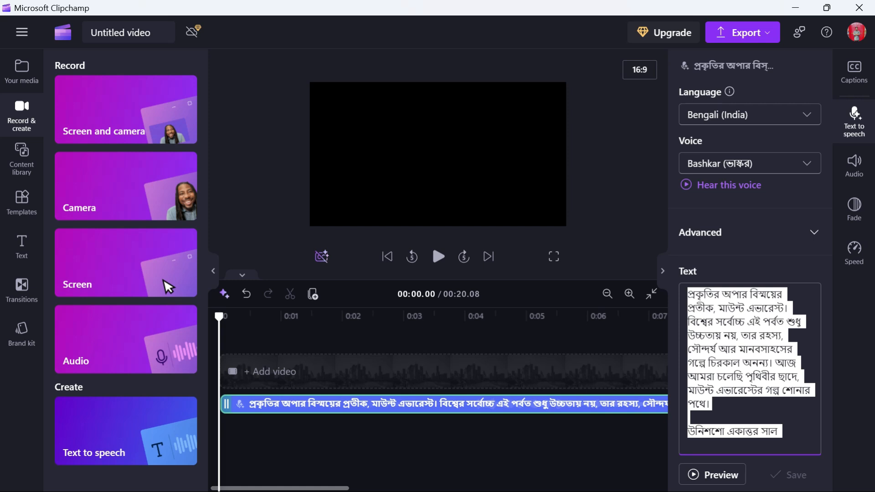
{"action": "key", "text": "BackSpace"}
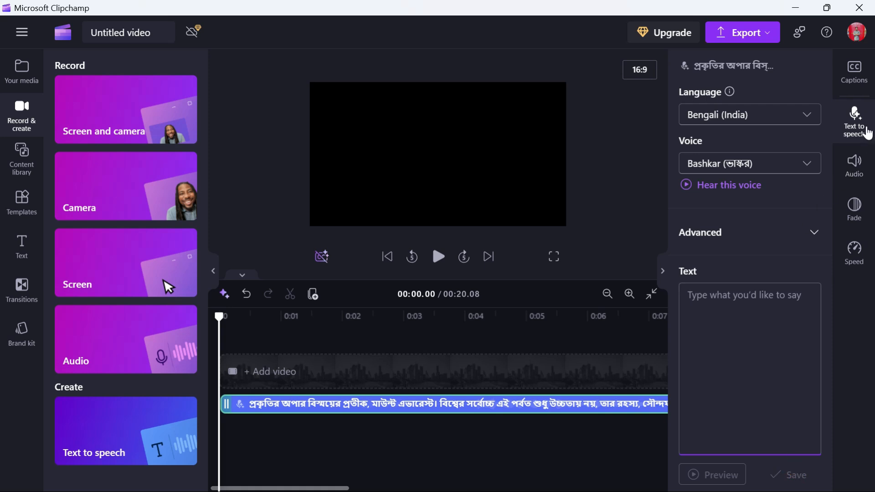
{"action": "left_click", "coordinate": [862, 127]}
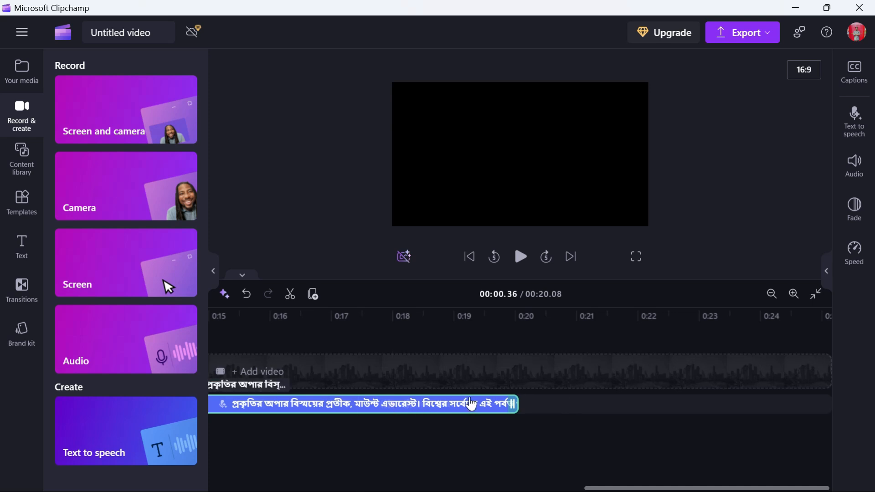
- Export the video at 720p and minimize the editor window
{"action": "left_click", "coordinate": [729, 39]}
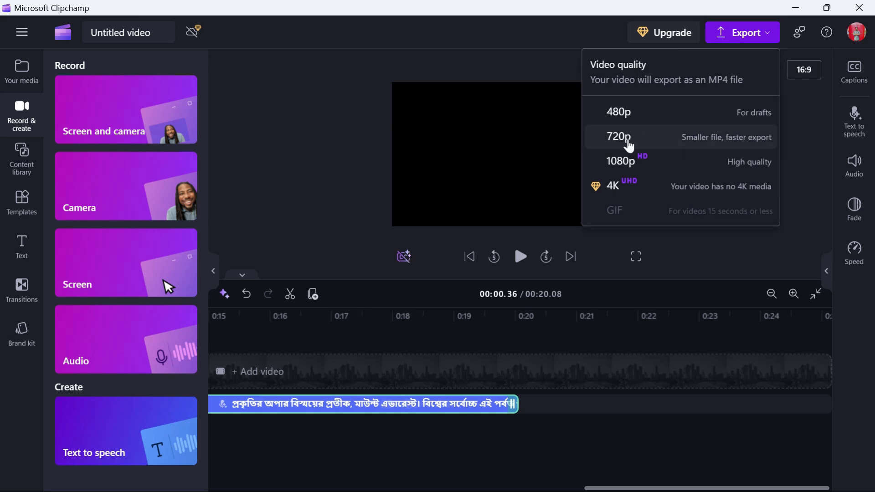
{"action": "left_click", "coordinate": [629, 145]}
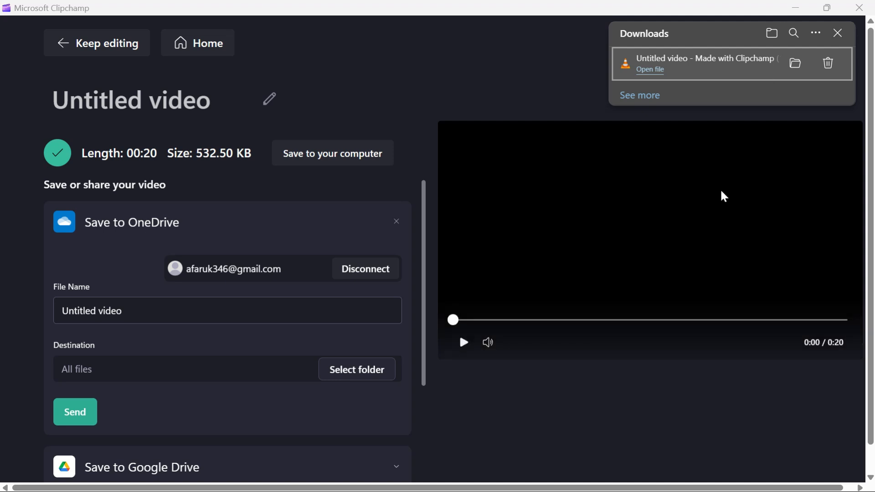
{"action": "left_click", "coordinate": [797, 12]}
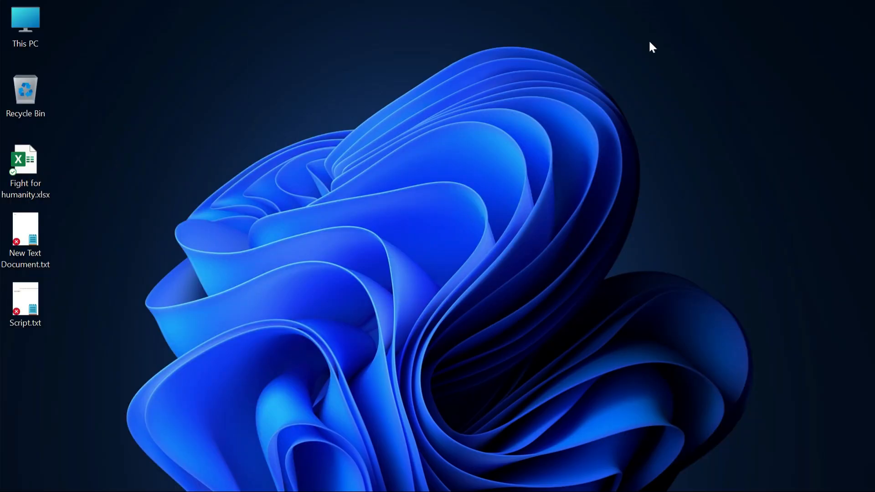
- Create a new folder named Project on the desktop and open it
{"action": "right_click", "coordinate": [245, 144]}
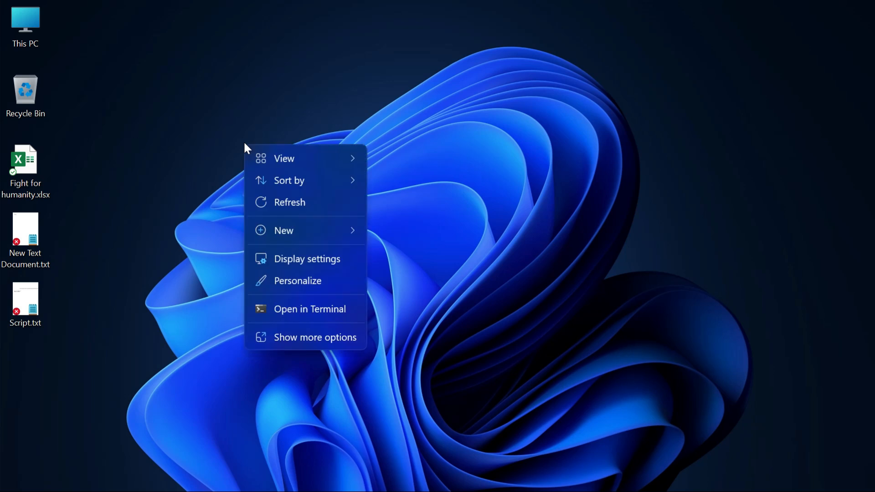
{"action": "left_click", "coordinate": [287, 231]}
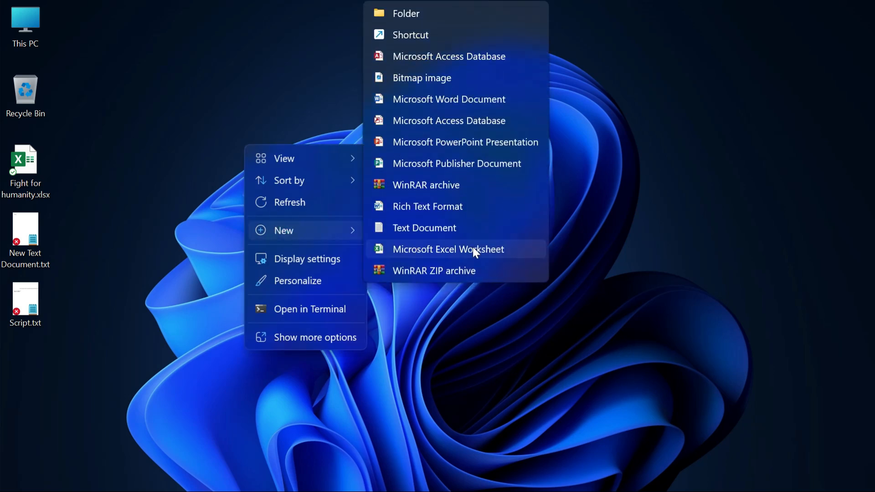
{"action": "left_click", "coordinate": [408, 20]}
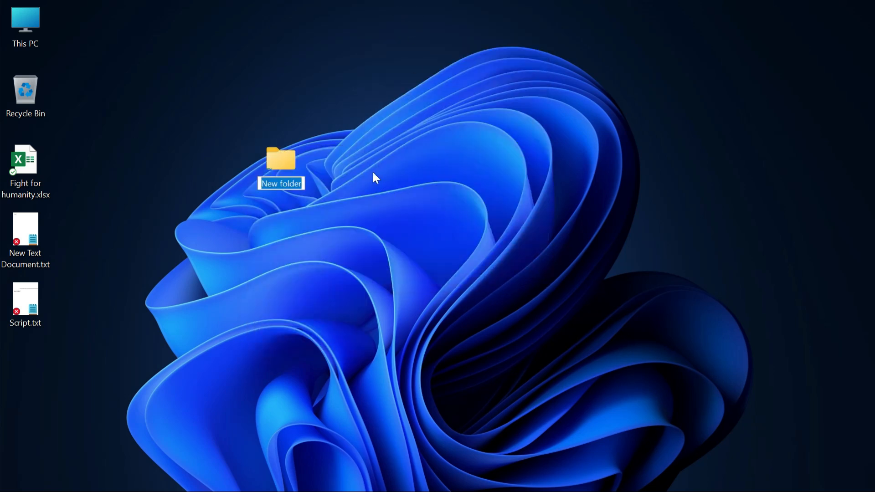
{"action": "type", "text": "Project"}
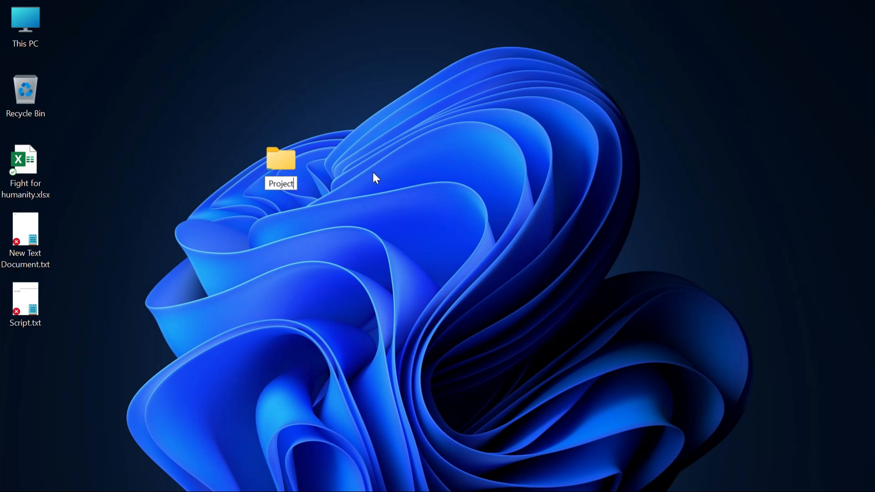
{"action": "key", "text": "Return"}
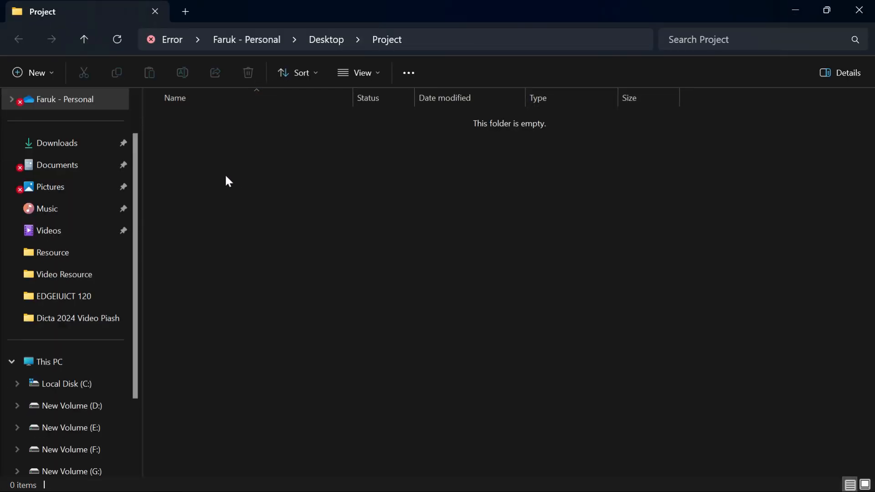
- Create a subfolder named Audio inside the Project folder
{"action": "right_click", "coordinate": [225, 174]}
{"action": "mouse_move", "coordinate": [280, 285]}
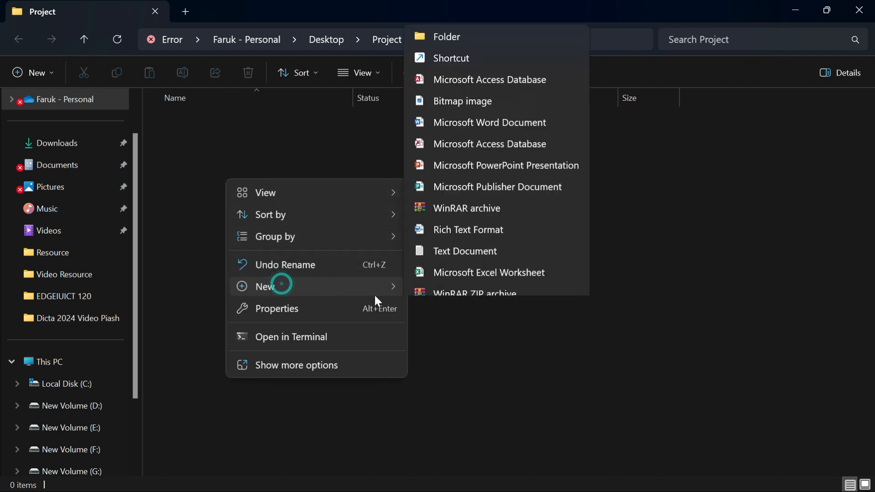
{"action": "left_click", "coordinate": [459, 11]}
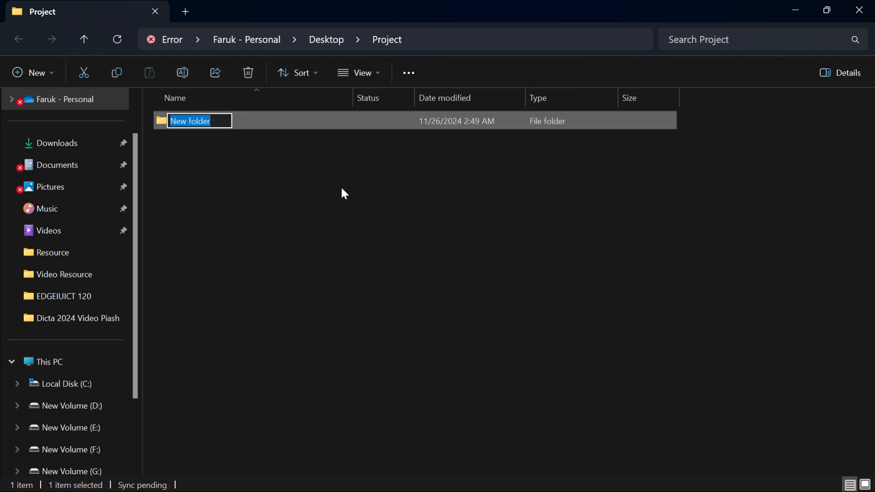
{"action": "type", "text": "Audio"}
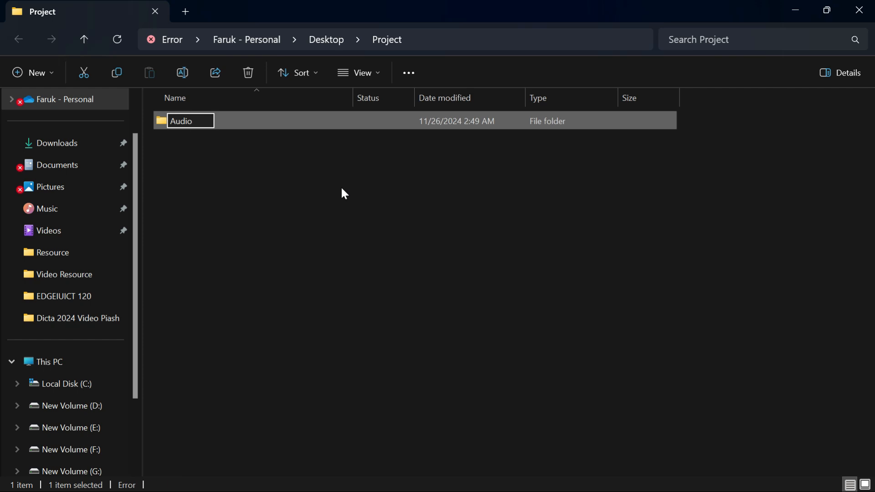
{"action": "key", "text": "Return"}
- Create a second subfolder named Video inside the Project folder
{"action": "right_click", "coordinate": [277, 206]}
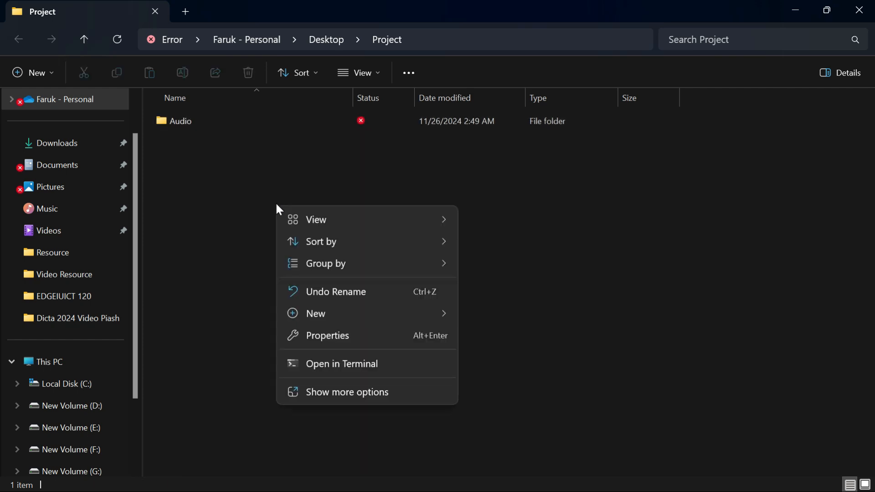
{"action": "left_click", "coordinate": [337, 316]}
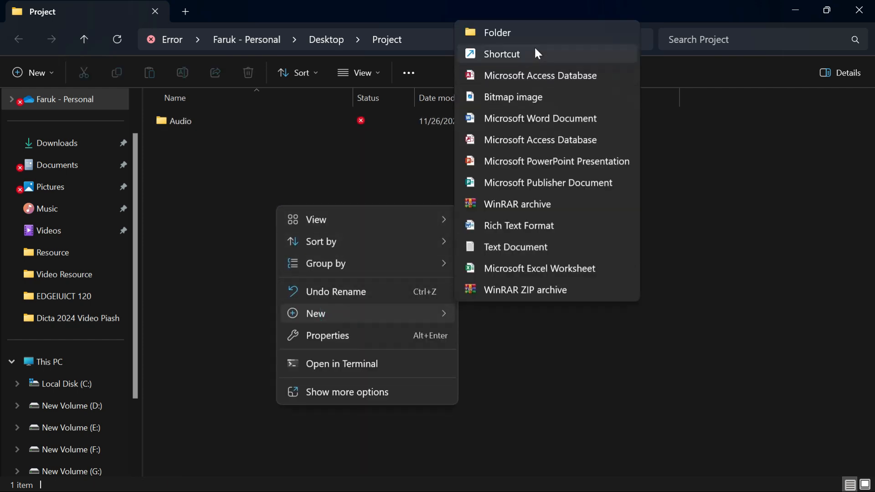
{"action": "left_click", "coordinate": [524, 36]}
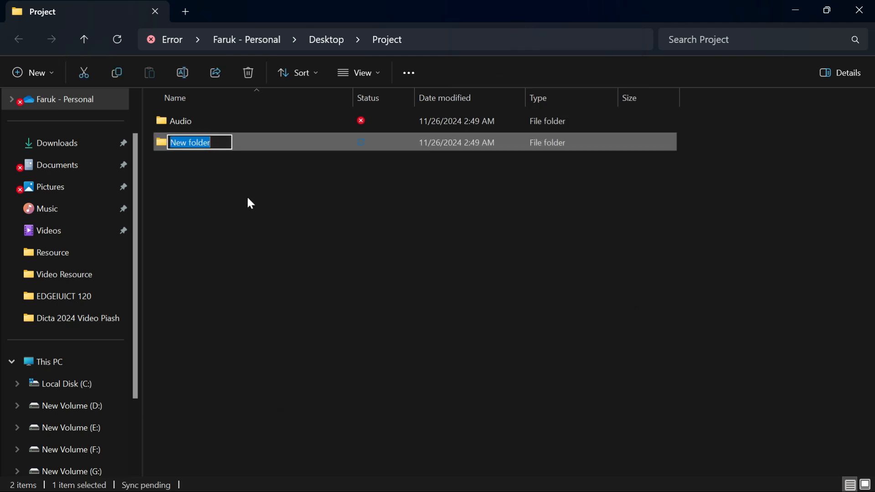
{"action": "type", "text": "Video"}
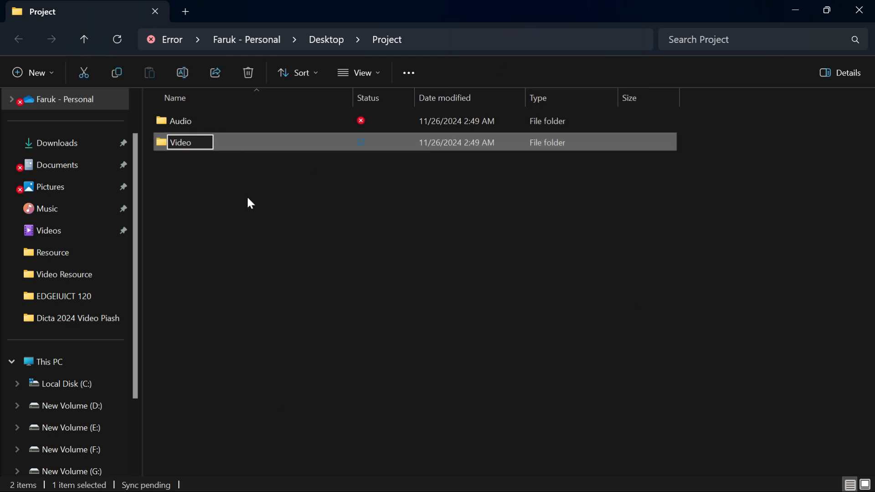
{"action": "left_click", "coordinate": [244, 200]}
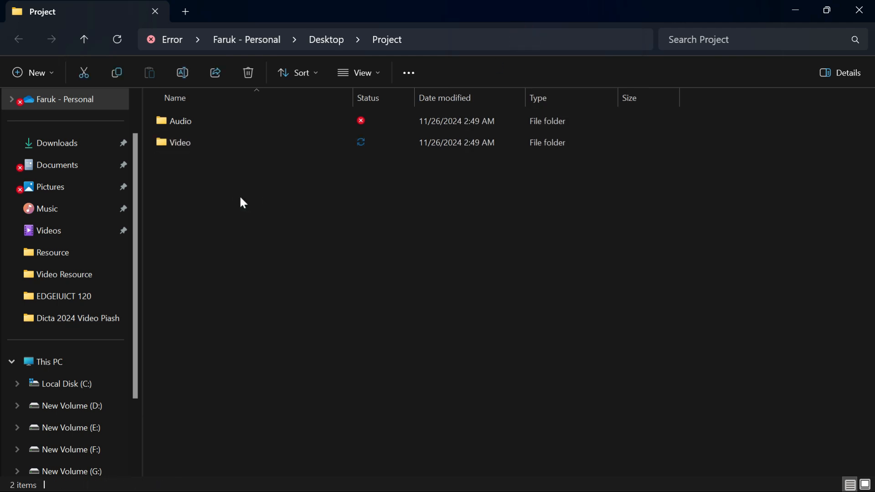
- Create a third subfolder named Script inside the Project folder
{"action": "right_click", "coordinate": [214, 187]}
{"action": "mouse_move", "coordinate": [288, 296]}
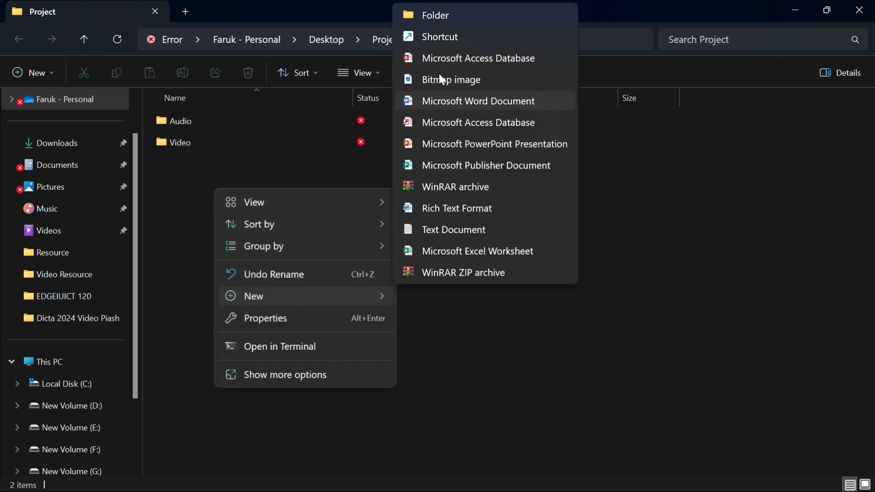
{"action": "left_click", "coordinate": [440, 18]}
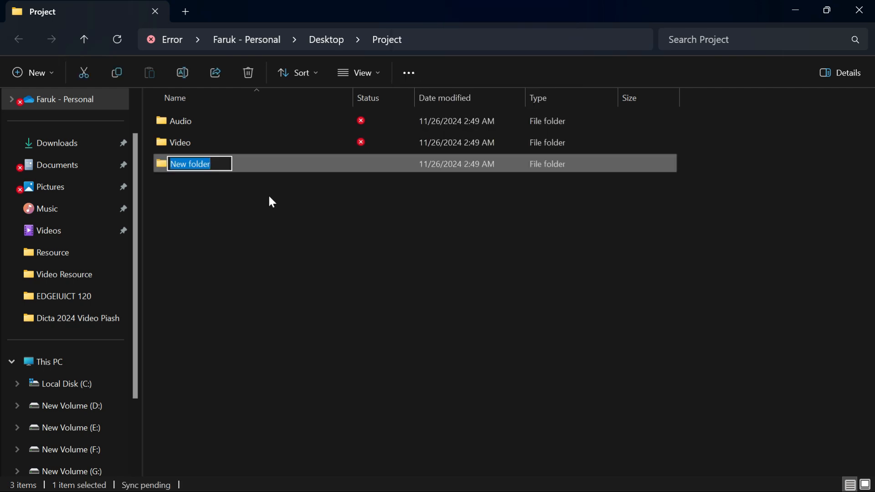
{"action": "type", "text": "Scripot"}
{"action": "key", "text": "BackSpace"}
{"action": "key", "text": "BackSpace"}
{"action": "type", "text": "t"}
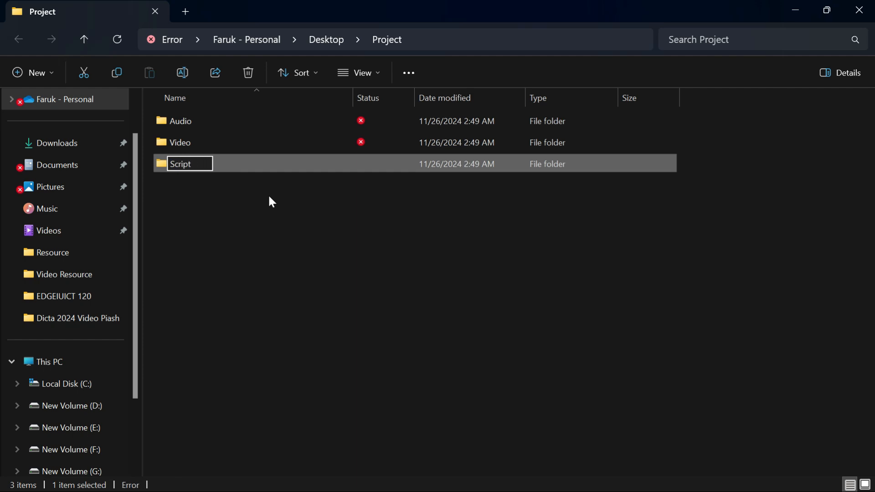
{"action": "key", "text": "Return"}
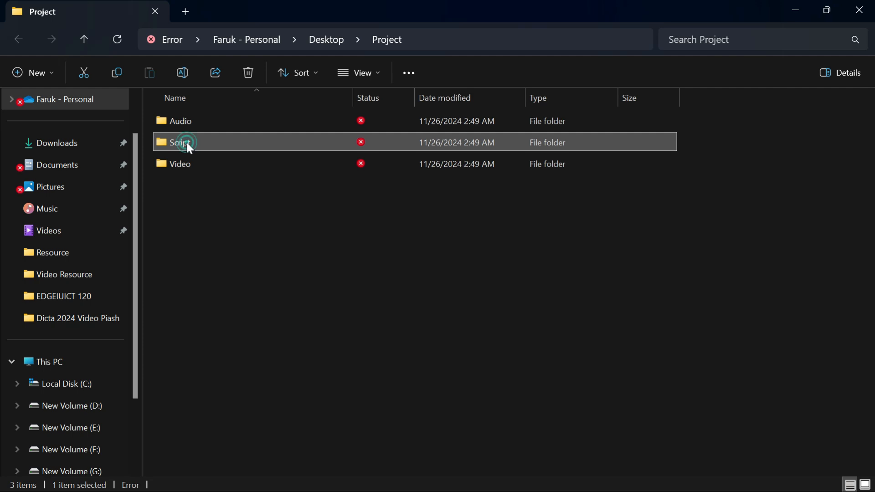
- Open the Script folder and create a new text document in it named Scrpt
{"action": "double_click", "coordinate": [189, 145]}
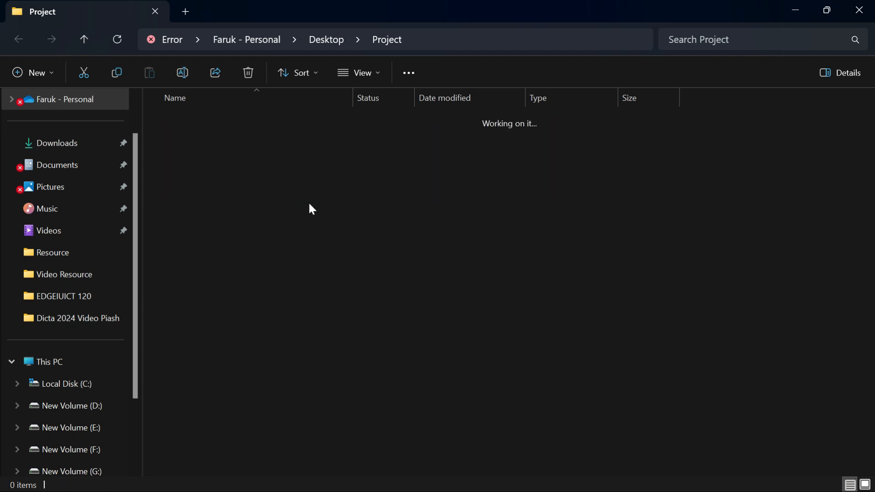
{"action": "right_click", "coordinate": [241, 181]}
{"action": "mouse_move", "coordinate": [276, 283]}
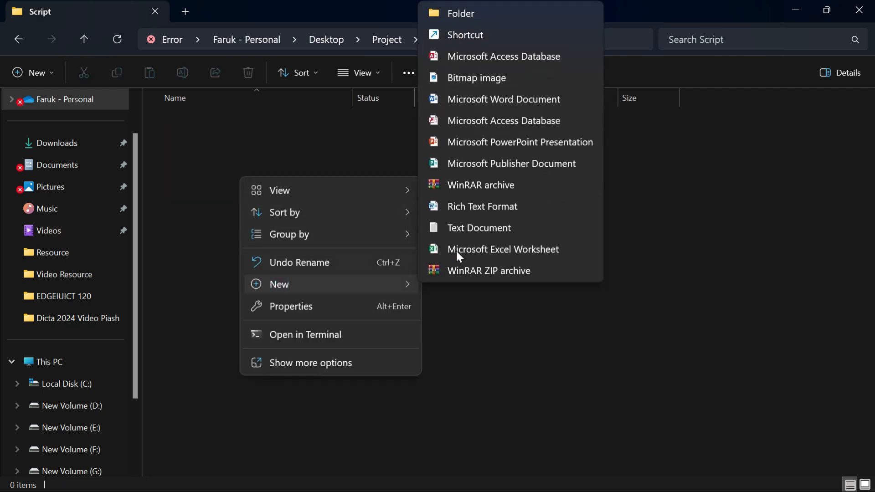
{"action": "left_click", "coordinate": [488, 227]}
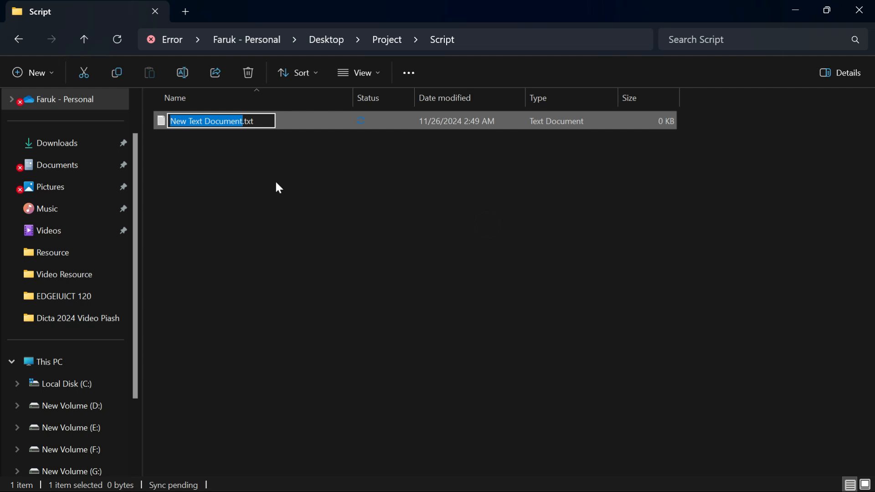
{"action": "type", "text": "Scrpt"}
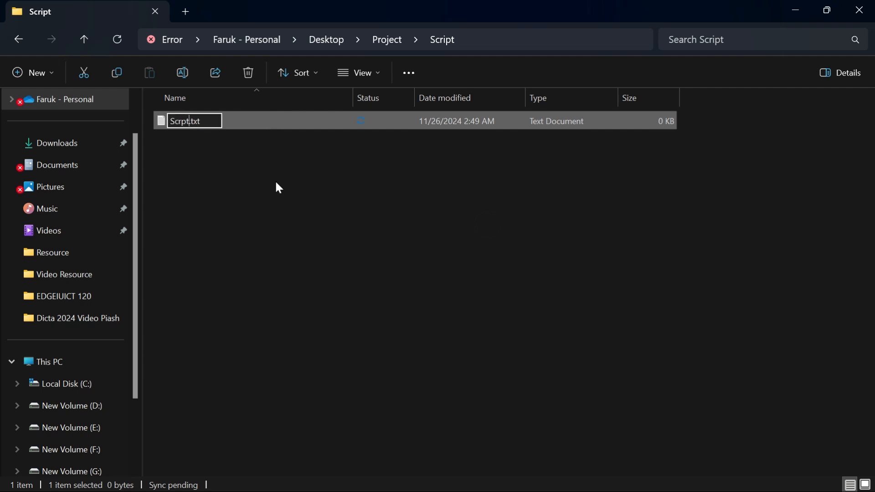
{"action": "key", "text": "Return"}
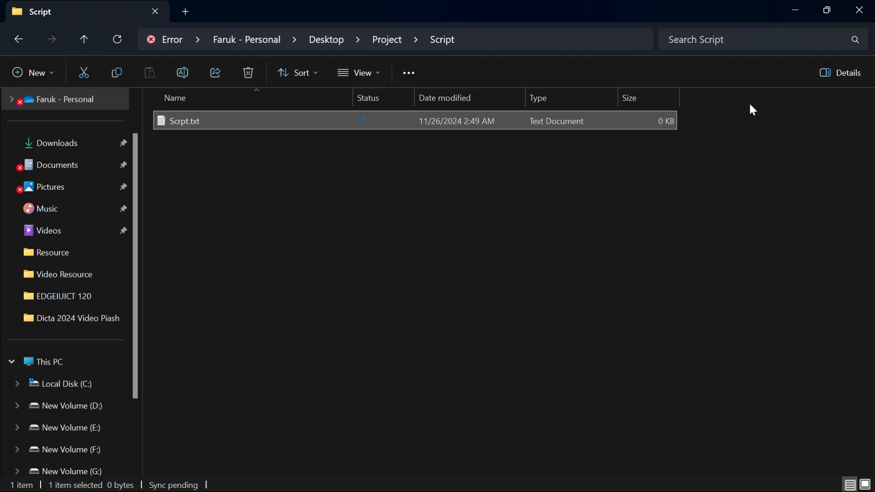
- Select and copy the Bangla Mount Everest script text from the ChatGPT conversation in the browser
{"action": "left_click", "coordinate": [796, 11]}
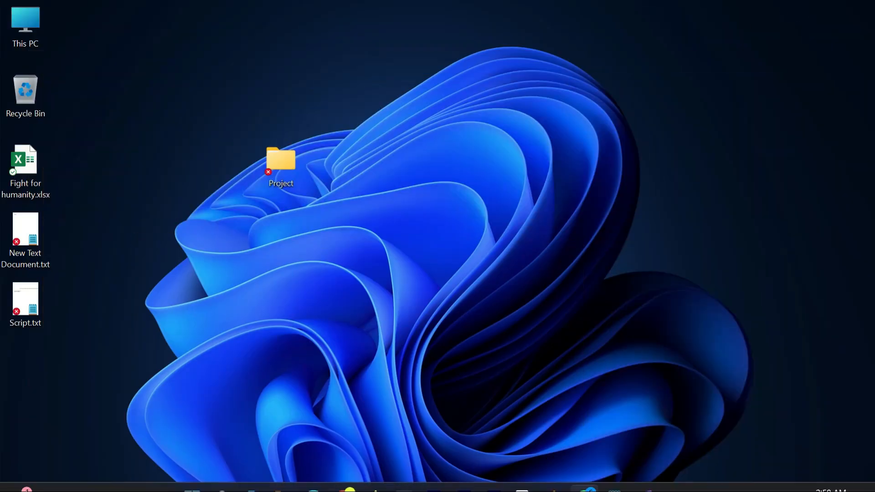
{"action": "left_click", "coordinate": [343, 479]}
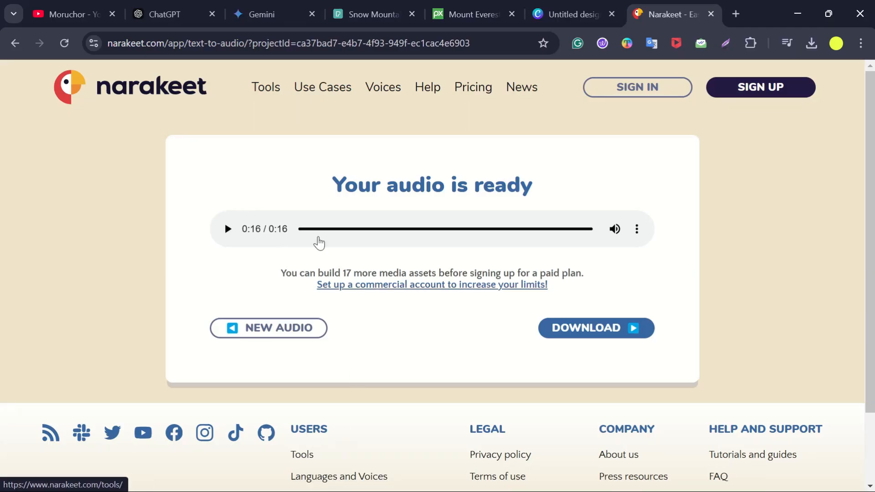
{"action": "left_click", "coordinate": [156, 14]}
{"action": "scroll", "coordinate": [466, 313], "scroll_direction": "down", "scroll_amount": 15}
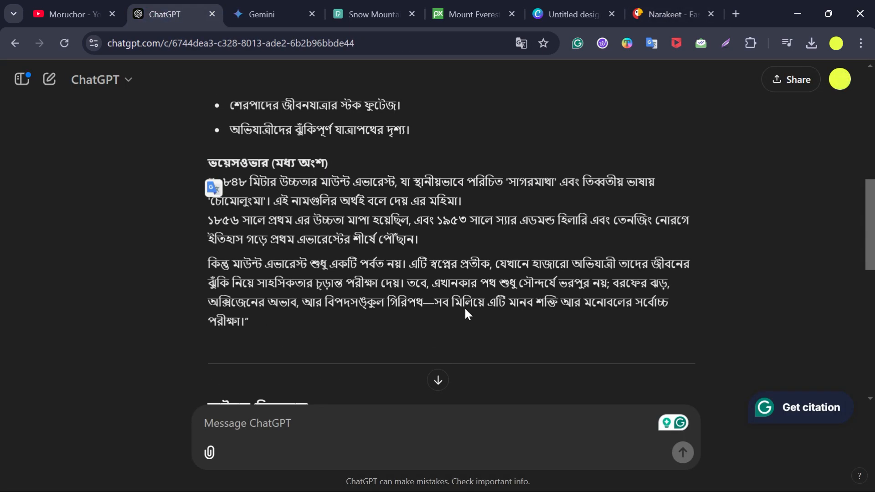
{"action": "scroll", "coordinate": [469, 228], "scroll_direction": "up", "scroll_amount": 5}
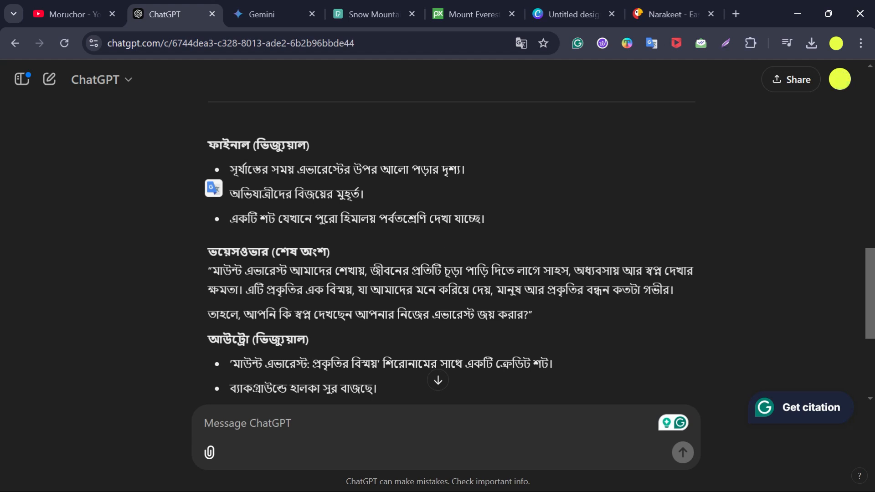
{"action": "scroll", "coordinate": [435, 269], "scroll_direction": "down", "scroll_amount": 2}
{"action": "left_click_drag", "start_coordinate": [376, 323], "coordinate": [203, 133]}
{"action": "key", "text": "ctrl+c"}
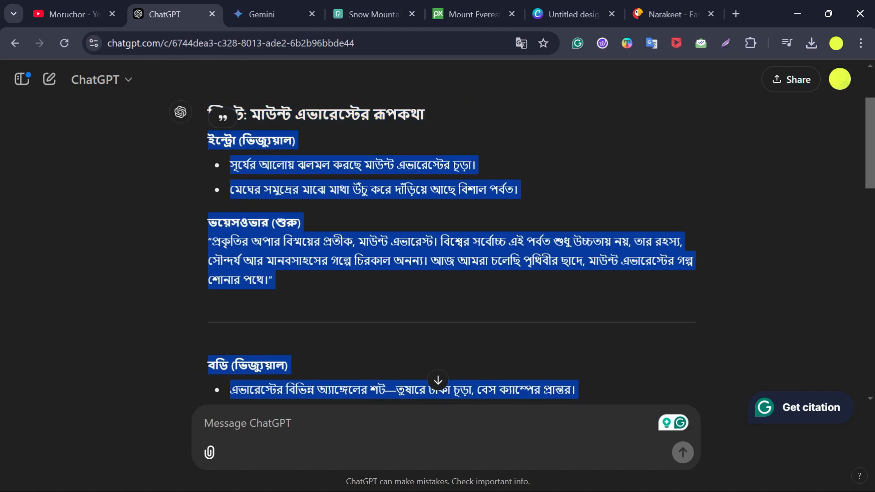
{"action": "left_click", "coordinate": [793, 5]}
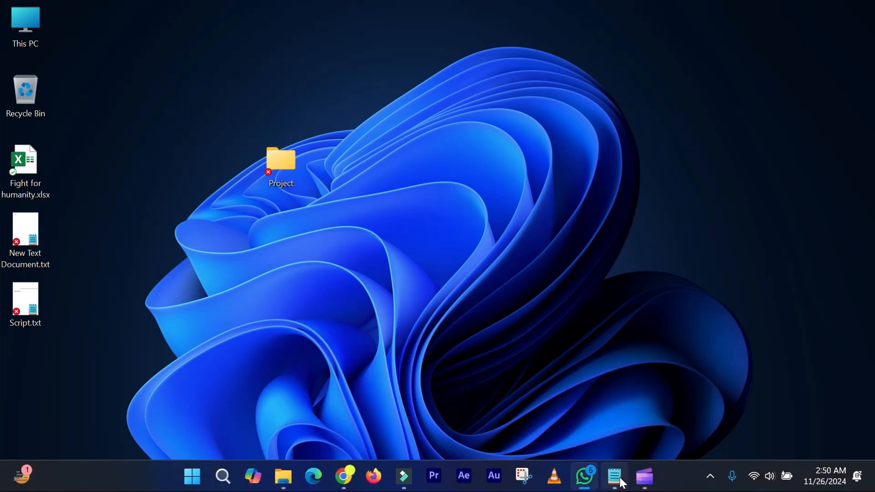
- Open Scrpt.txt in Notepad and paste the copied script into it
{"action": "left_click", "coordinate": [619, 480]}
{"action": "left_click", "coordinate": [623, 482]}
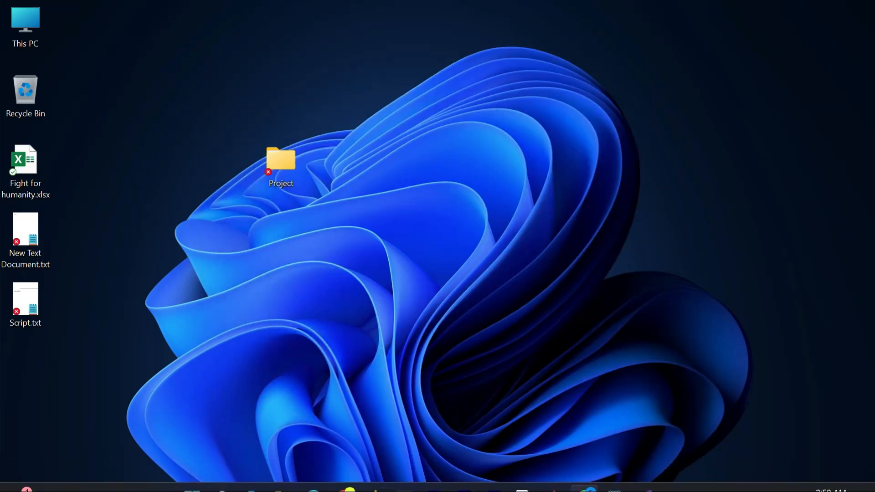
{"action": "mouse_move", "coordinate": [291, 480]}
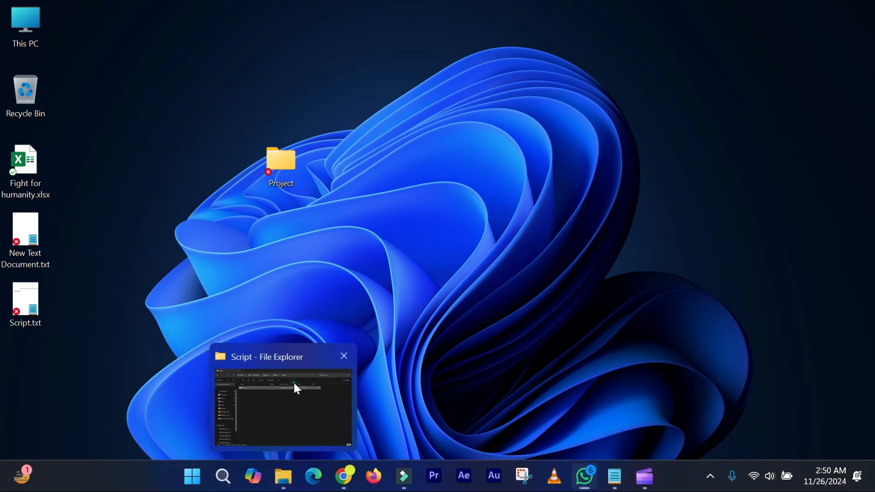
{"action": "left_click", "coordinate": [294, 381]}
{"action": "double_click", "coordinate": [204, 121]}
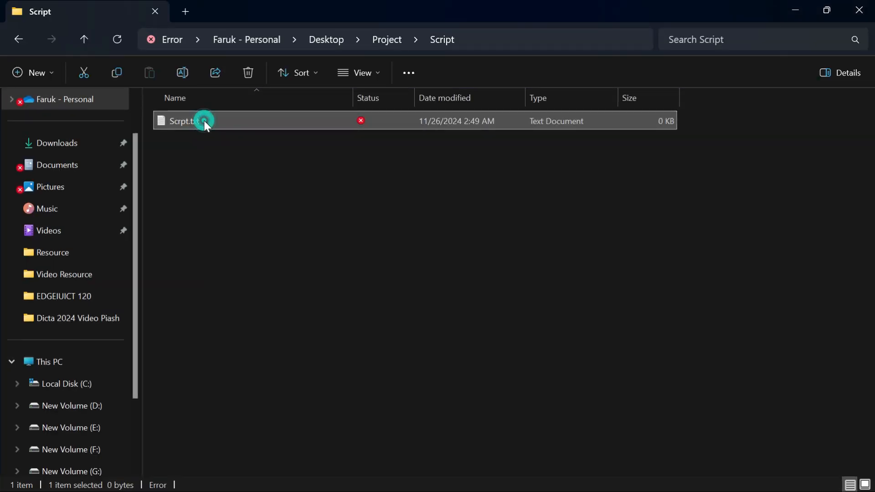
{"action": "key", "text": "ctrl+v"}
{"action": "scroll", "coordinate": [380, 248], "scroll_direction": "up", "scroll_amount": 10}
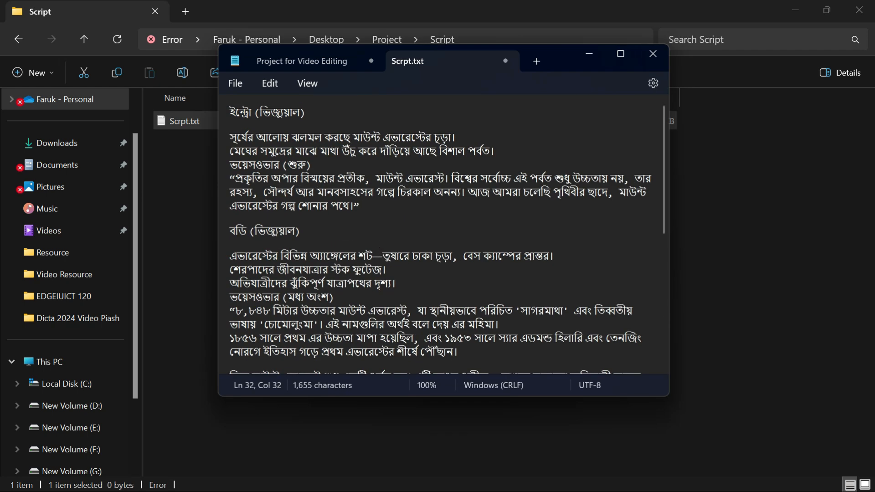
{"action": "triple_click", "coordinate": [357, 209]}
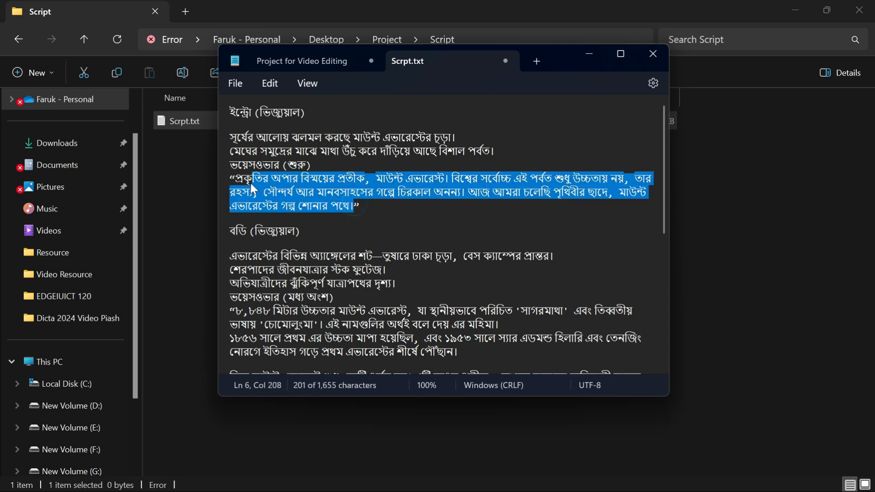
{"action": "key", "text": "Down"}
{"action": "key", "text": "Down"}
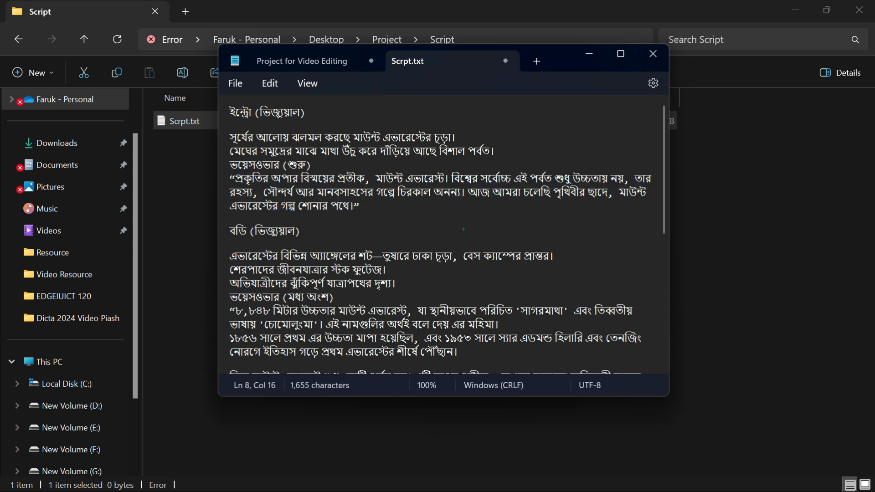
{"action": "left_click", "coordinate": [587, 52]}
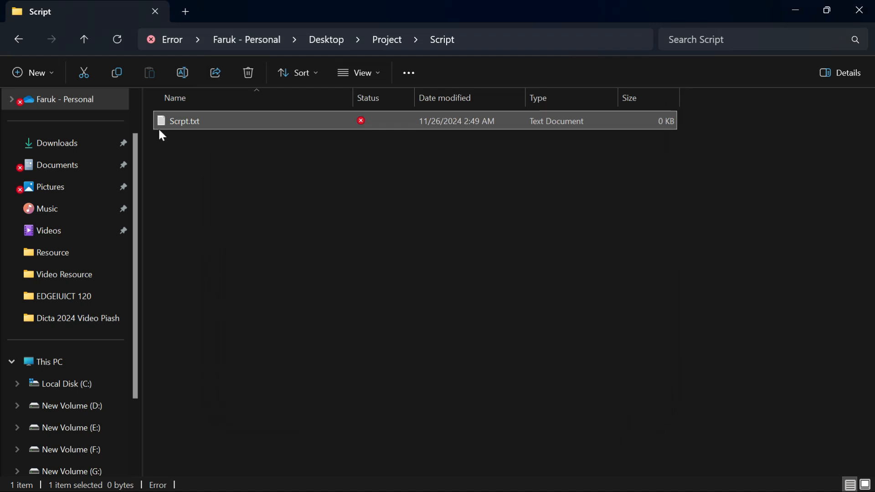
- Copy the narration file প্রকৃতির অপার বিস্ময়.m4a and the Clipchamp video from the Downloads folder
{"action": "left_click", "coordinate": [17, 46]}
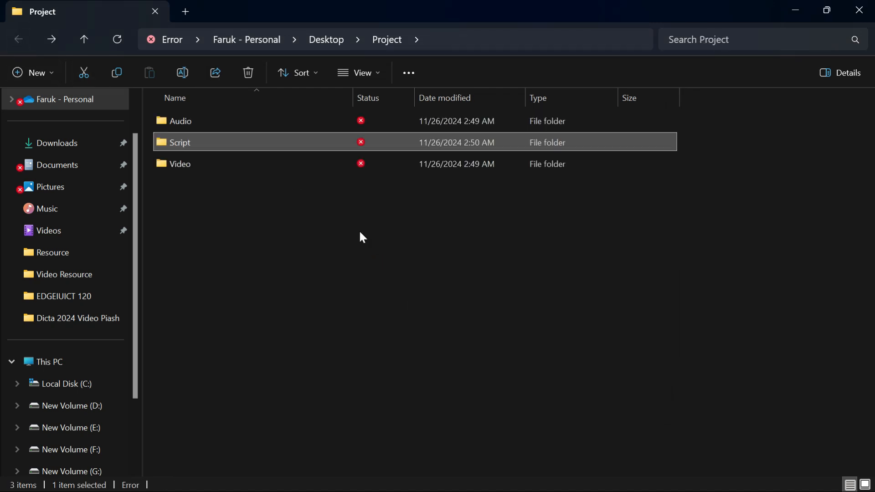
{"action": "double_click", "coordinate": [216, 128]}
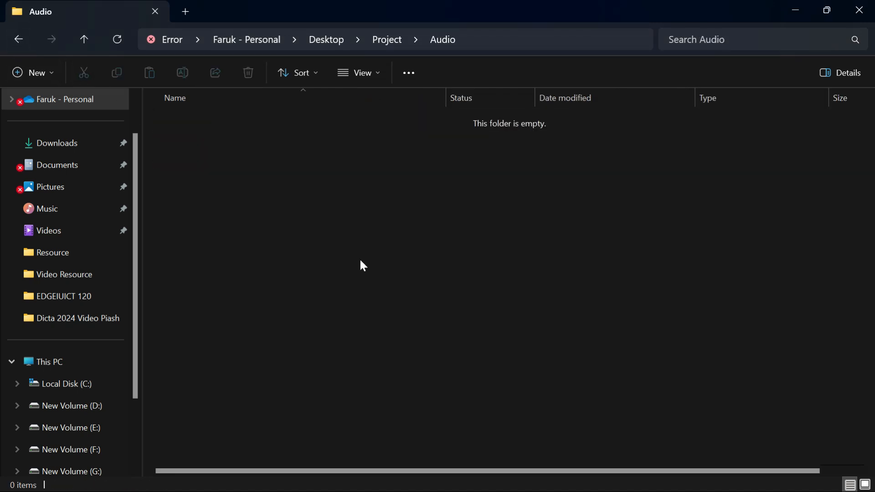
{"action": "left_click", "coordinate": [53, 145]}
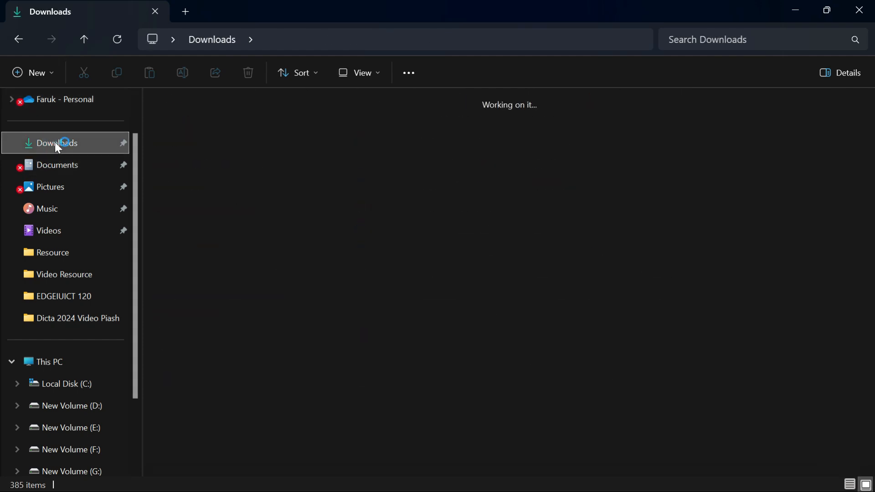
{"action": "left_click", "coordinate": [261, 157]}
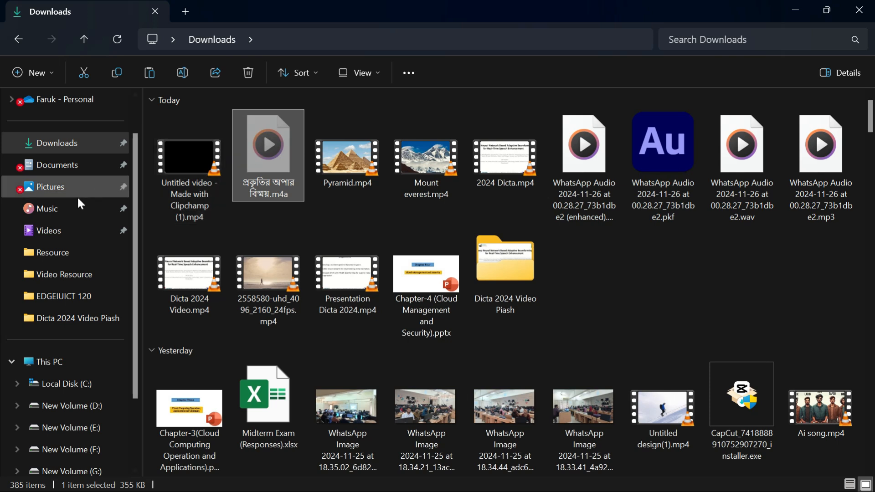
{"action": "left_click", "coordinate": [214, 160]}
{"action": "left_click", "coordinate": [268, 152], "text": "ctrl"}
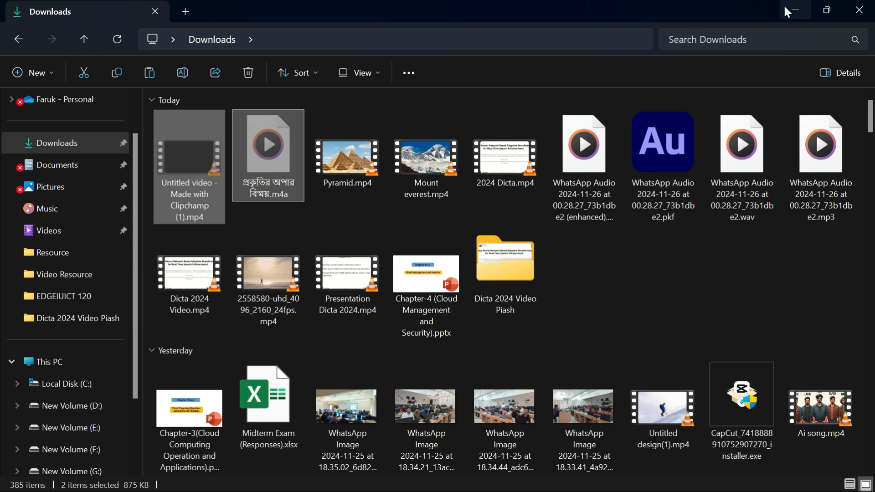
{"action": "left_click", "coordinate": [795, 10]}
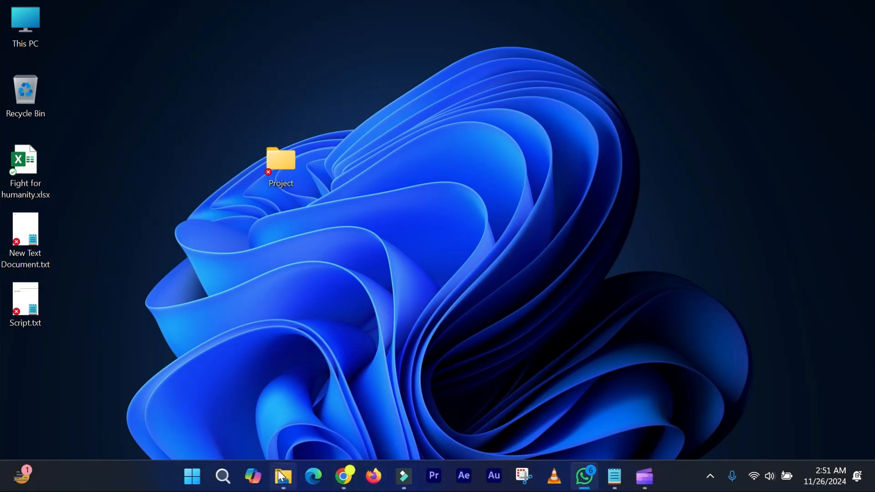
- Paste both files into the Audio folder inside Project
{"action": "mouse_move", "coordinate": [283, 475]}
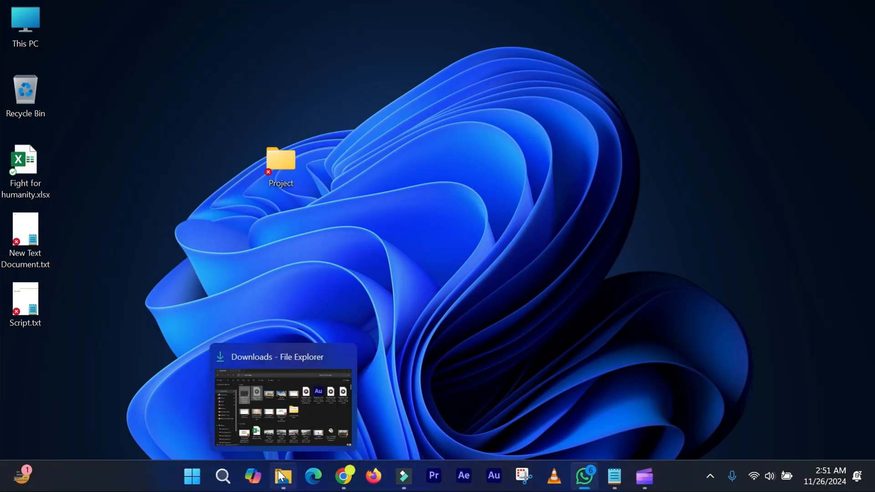
{"action": "double_click", "coordinate": [288, 172]}
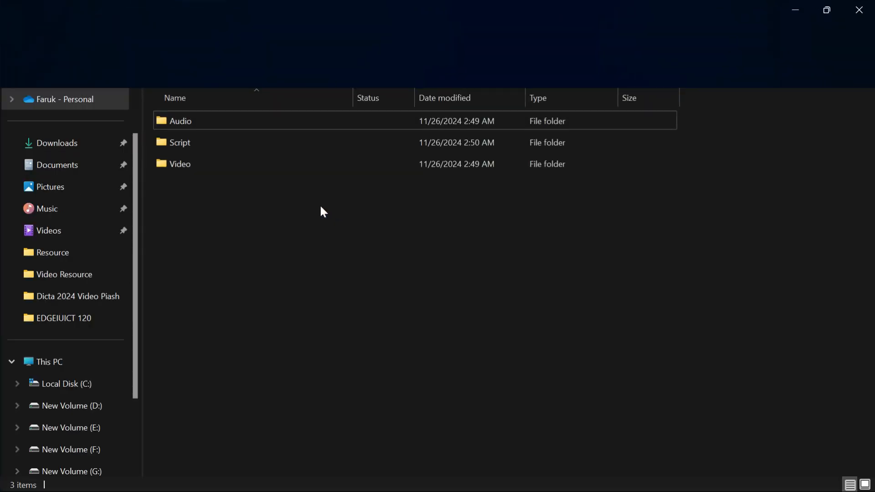
{"action": "left_click", "coordinate": [190, 122]}
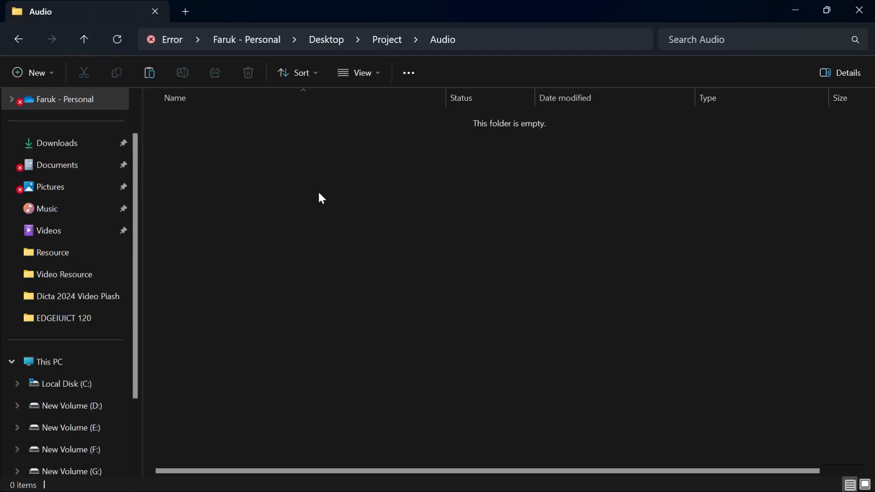
{"action": "key", "text": "ctrl+v"}
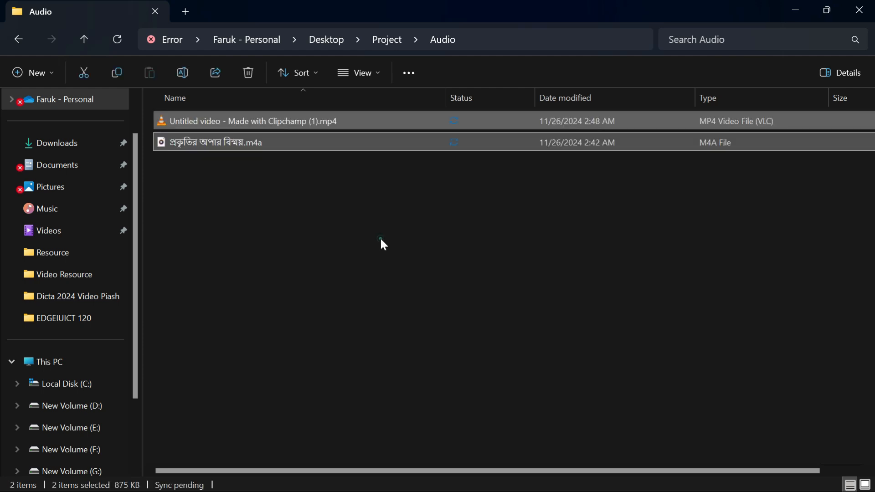
{"action": "left_click", "coordinate": [380, 237]}
- Cut Pyramid.mp4 and Mount everest.mp4 from the Downloads folder
{"action": "left_click", "coordinate": [17, 42]}
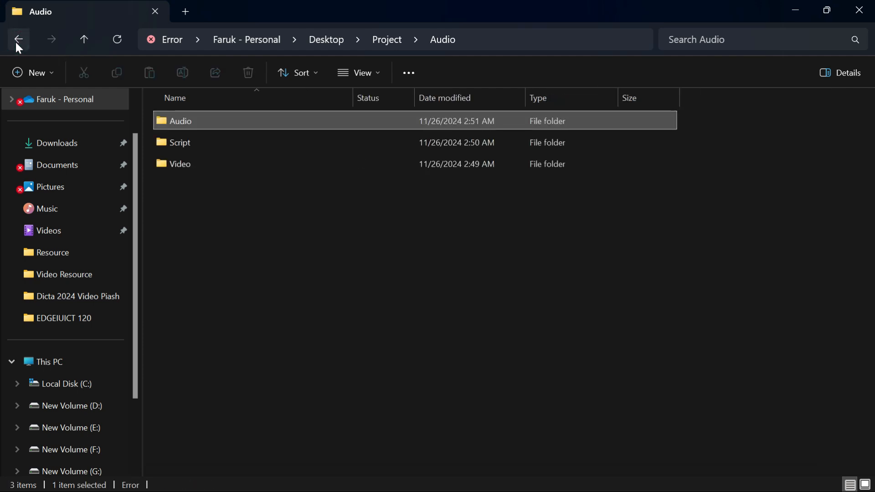
{"action": "left_click", "coordinate": [55, 149]}
{"action": "left_click", "coordinate": [184, 150]}
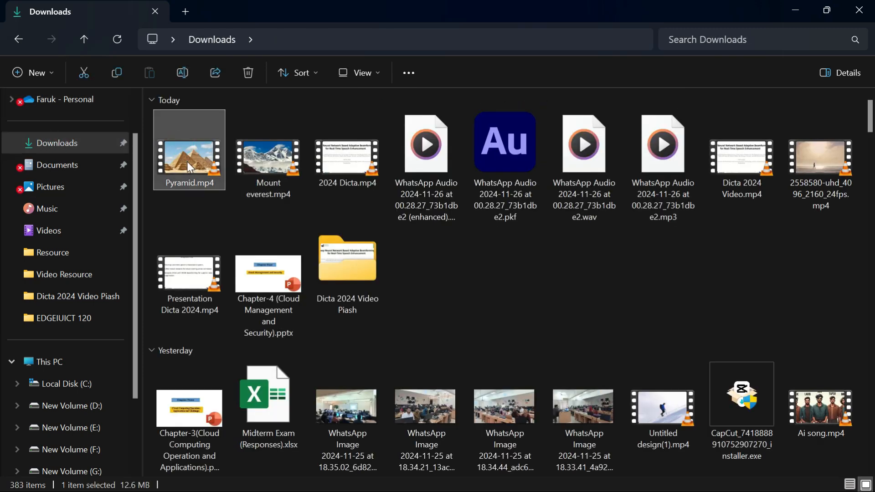
{"action": "left_click", "coordinate": [273, 163], "text": "ctrl"}
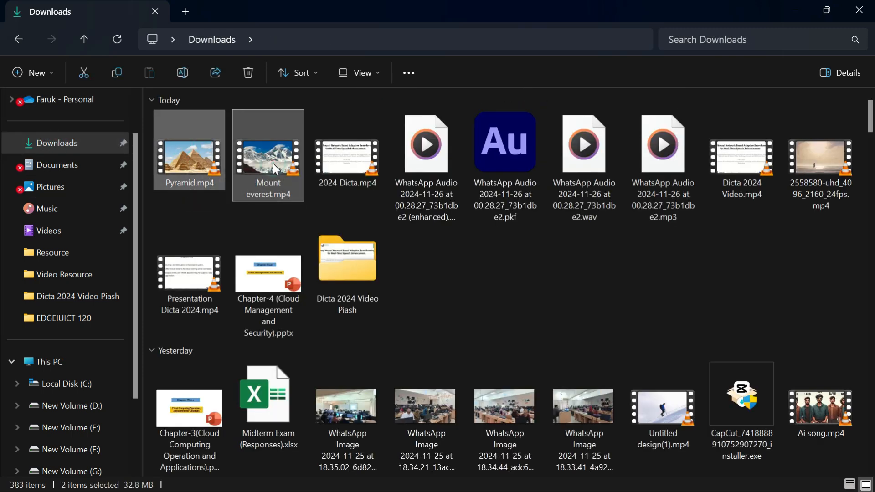
{"action": "key", "text": "ctrl+x"}
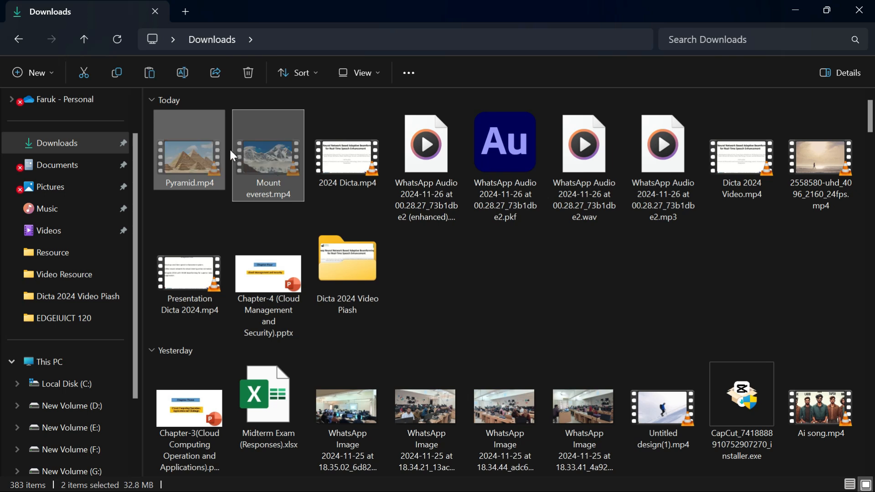
{"action": "left_click", "coordinate": [790, 8]}
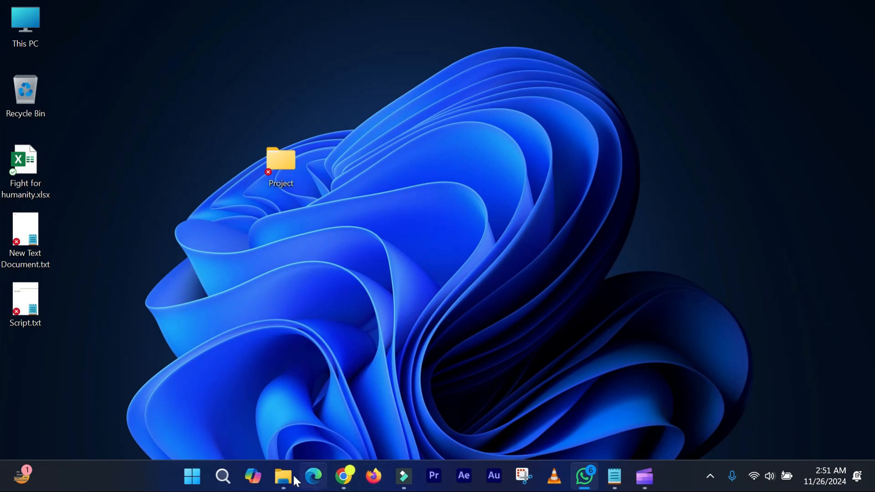
- Paste Pyramid.mp4 and Mount everest.mp4 into the Video folder inside the Project folder
{"action": "double_click", "coordinate": [292, 166]}
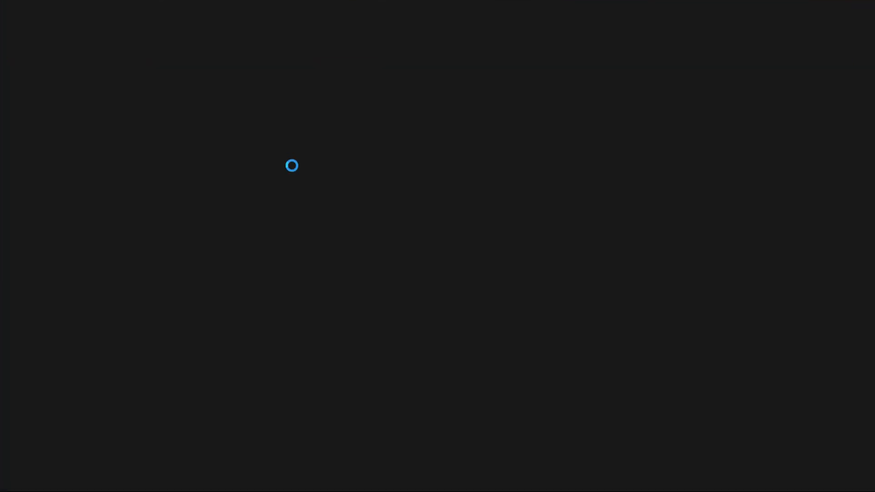
{"action": "left_click", "coordinate": [187, 161]}
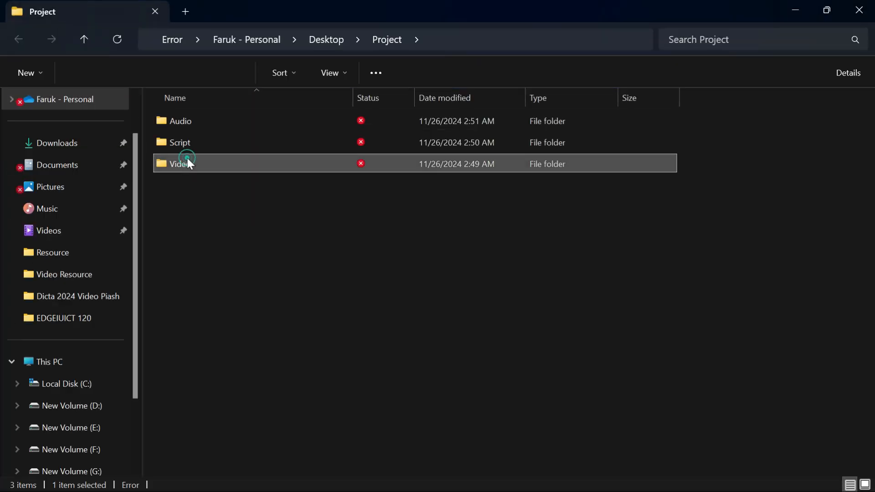
{"action": "double_click", "coordinate": [187, 160]}
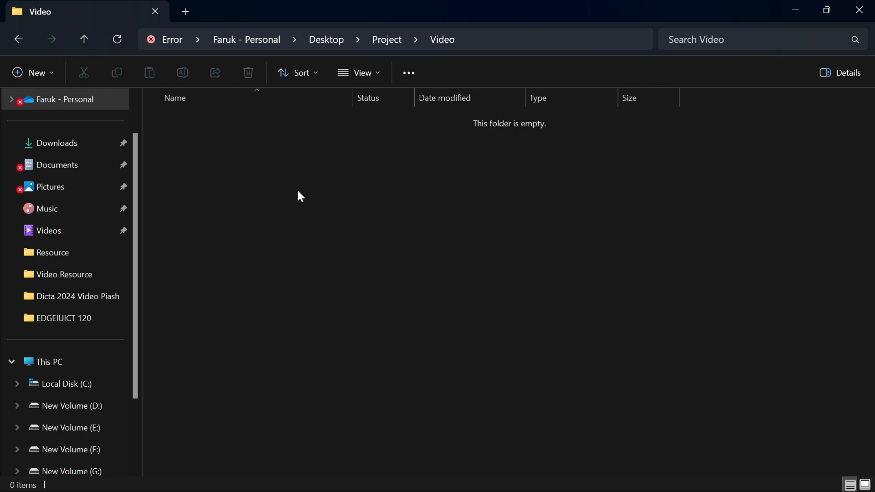
{"action": "key", "text": "ctrl+v"}
{"action": "left_click", "coordinate": [252, 215]}
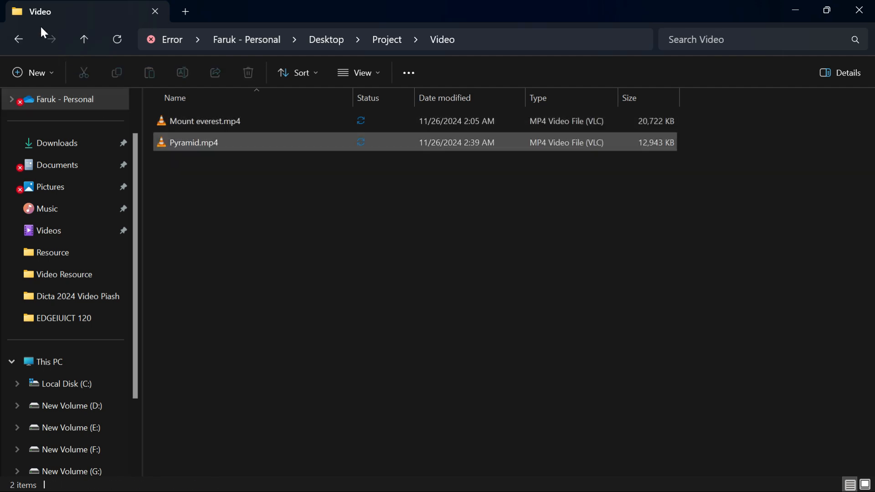
- Return to the Project folder and review its Audio, Script and Video subfolders
{"action": "left_click", "coordinate": [19, 39]}
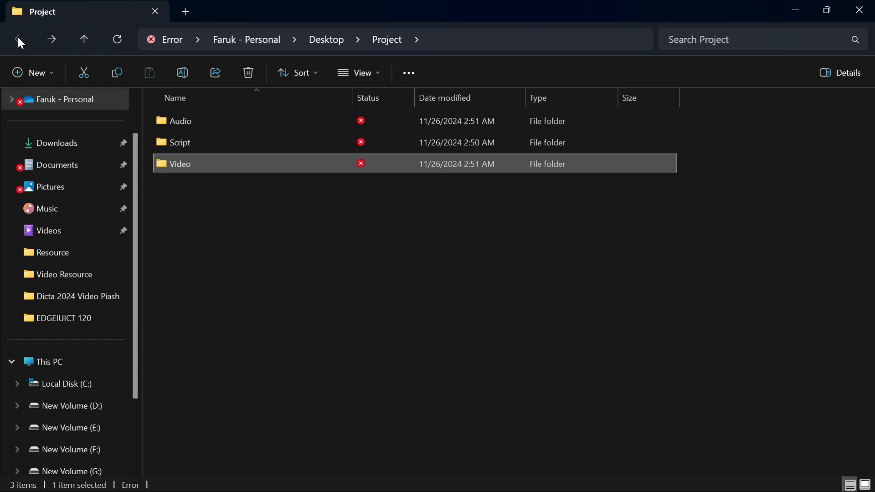
{"action": "left_click", "coordinate": [268, 283]}
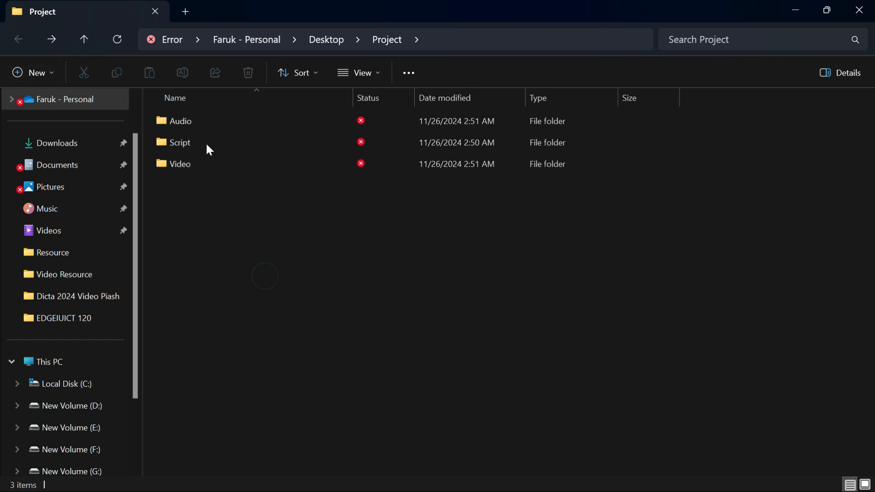
{"action": "left_click", "coordinate": [181, 127]}
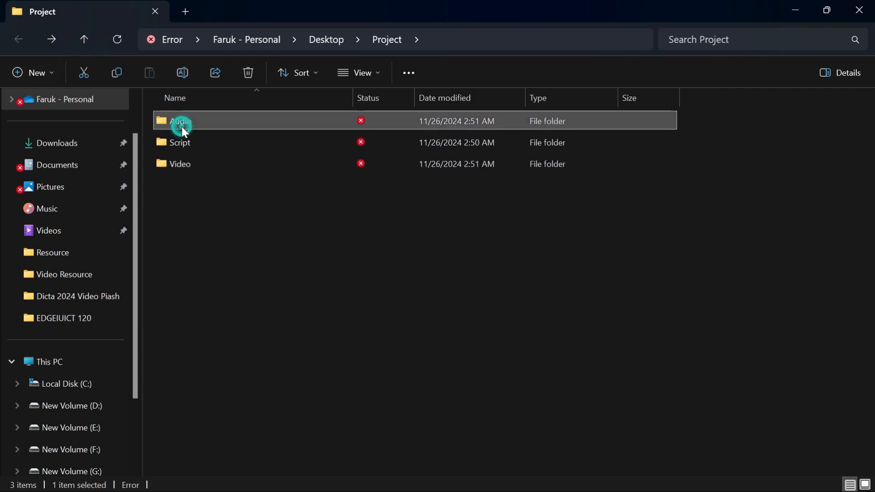
{"action": "left_click", "coordinate": [195, 141]}
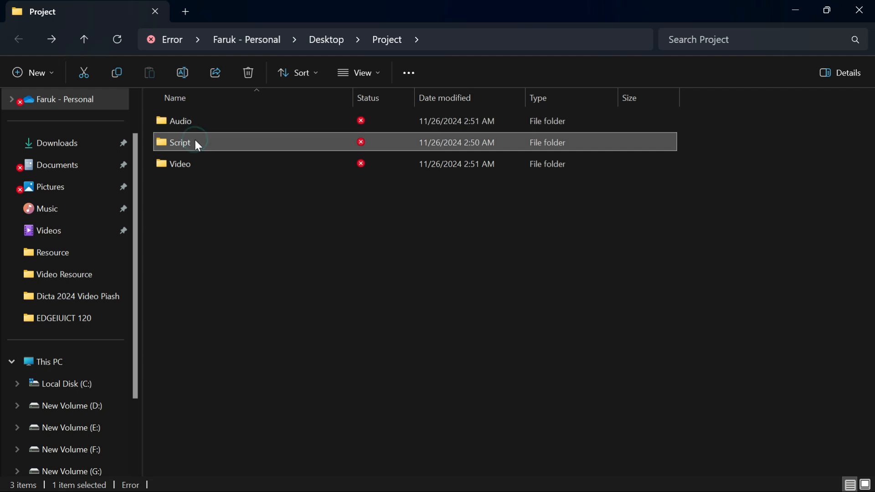
{"action": "left_click", "coordinate": [187, 168]}
{"action": "left_click", "coordinate": [222, 220]}
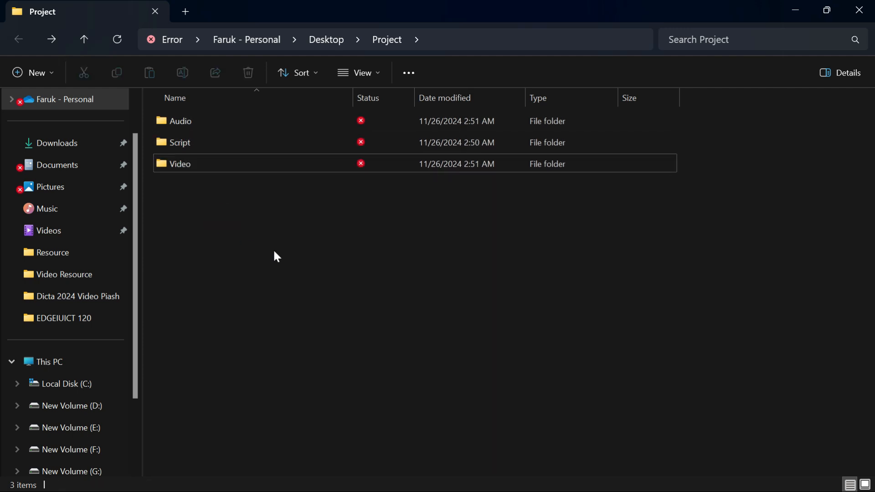